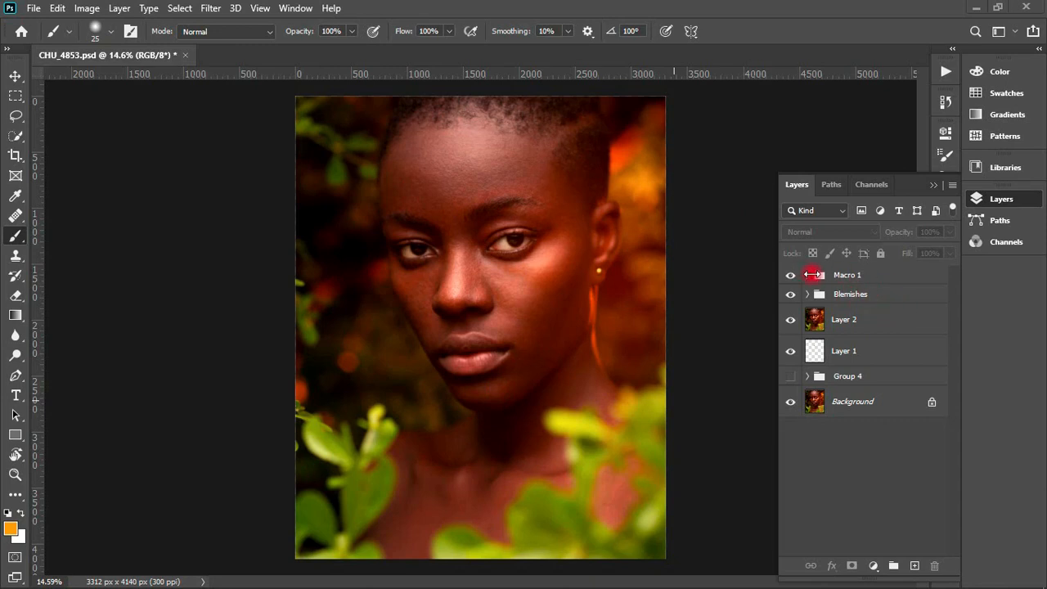
# - Toggle the Macro 1 group's visibility to compare the portrait, and delete the group
pyautogui.click(854, 276)
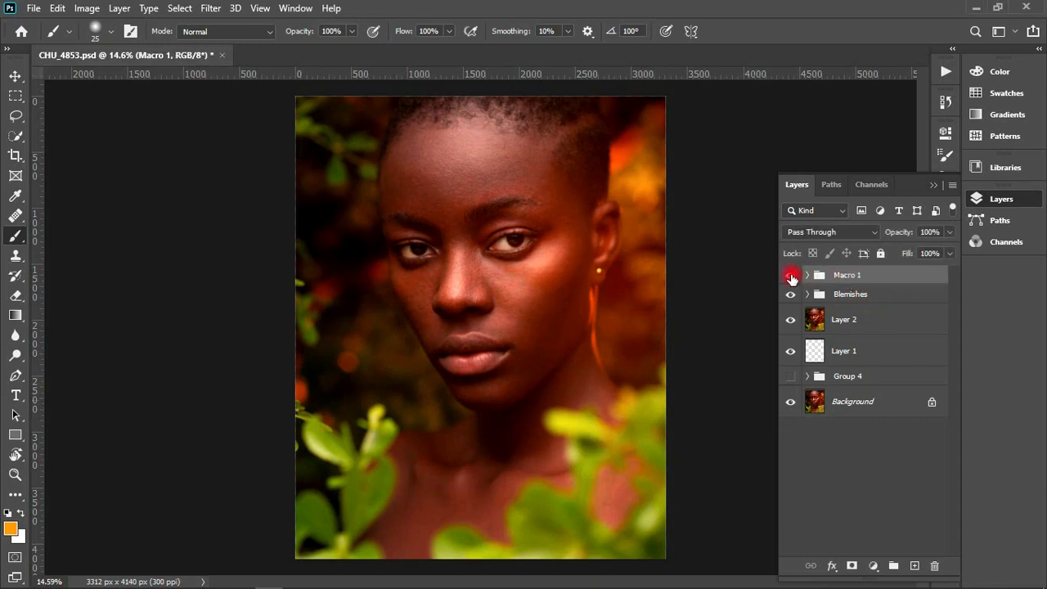
pyautogui.click(789, 279)
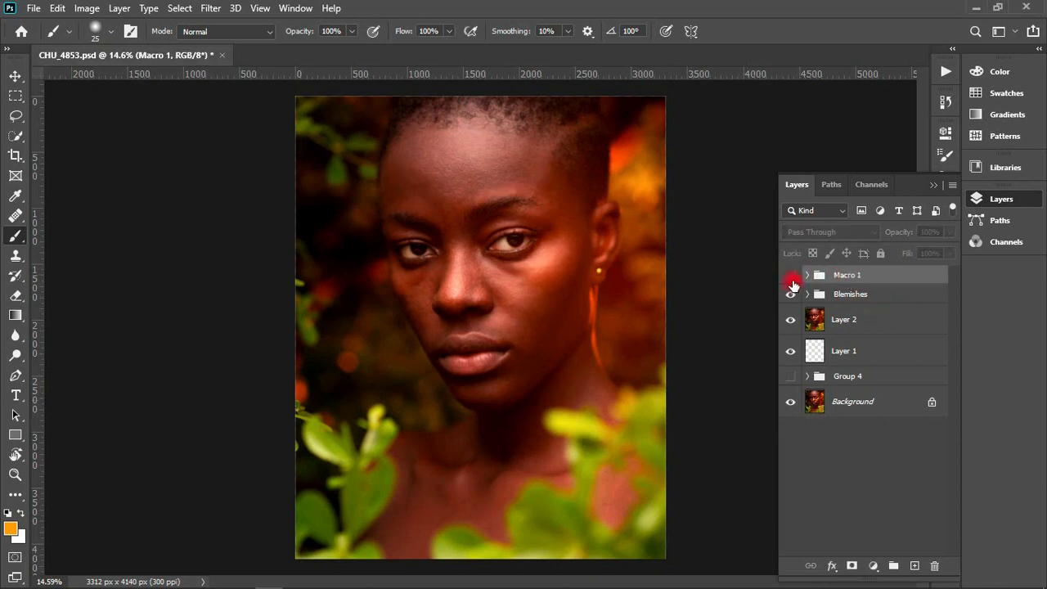
pyautogui.click(790, 279)
pyautogui.click(792, 295)
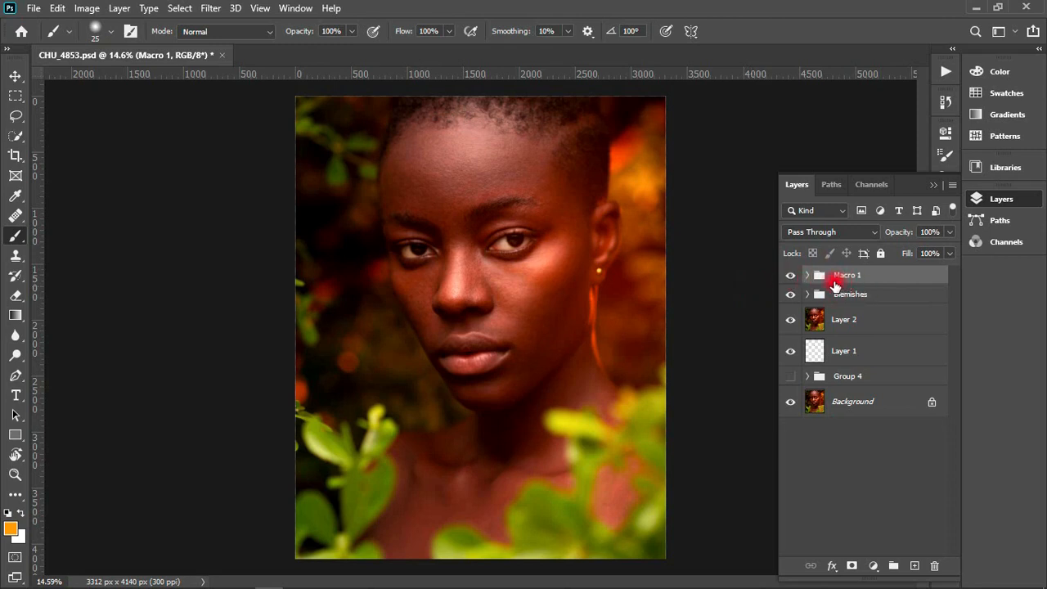
pyautogui.press('Delete')
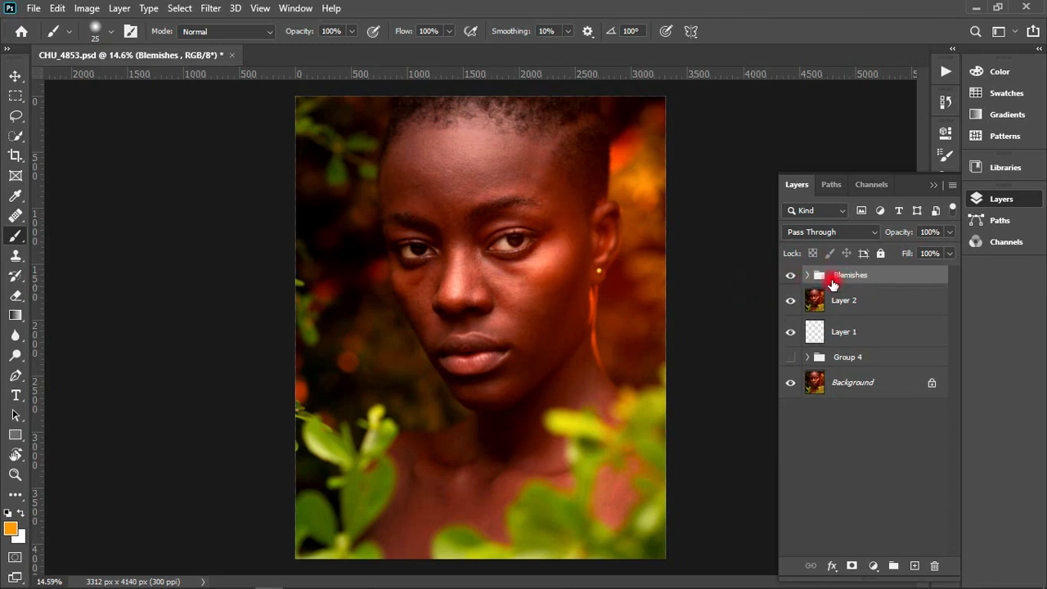
# - Add a Curves adjustment layer above the Blemishes group and duplicate it
pyautogui.click(873, 566)
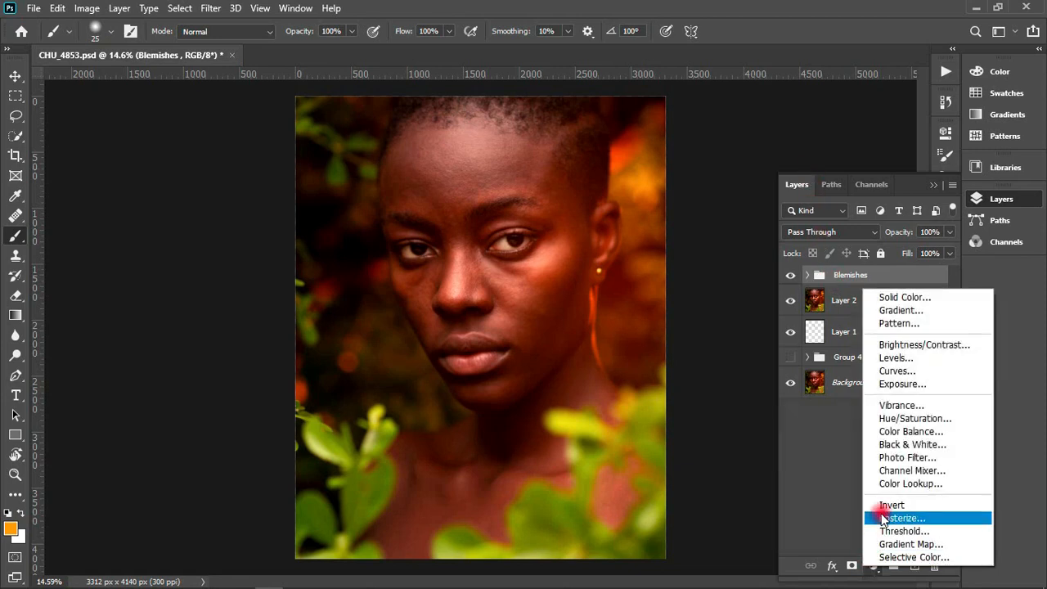
pyautogui.click(889, 372)
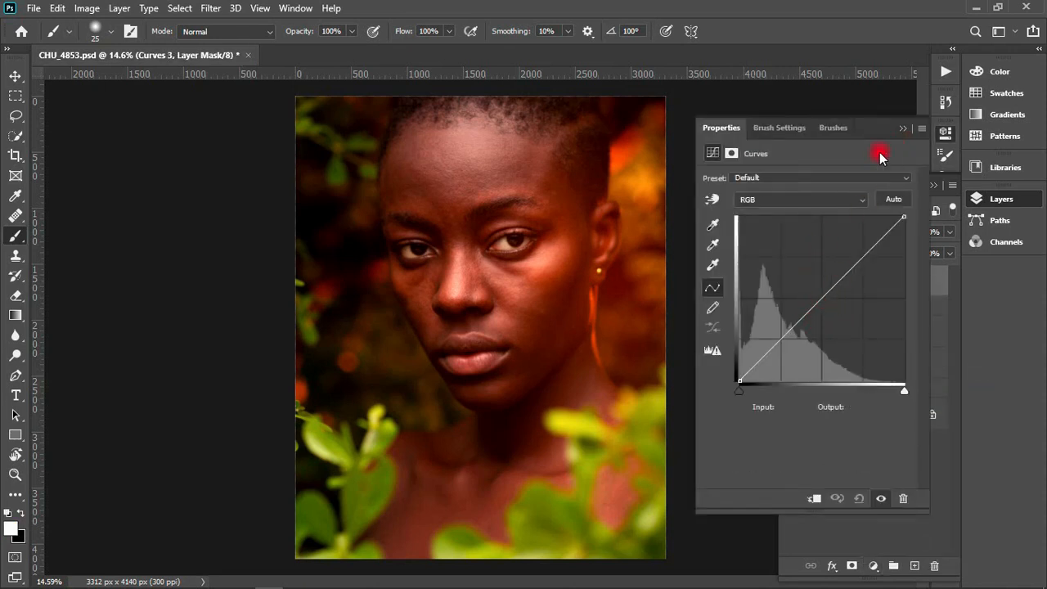
pyautogui.click(903, 128)
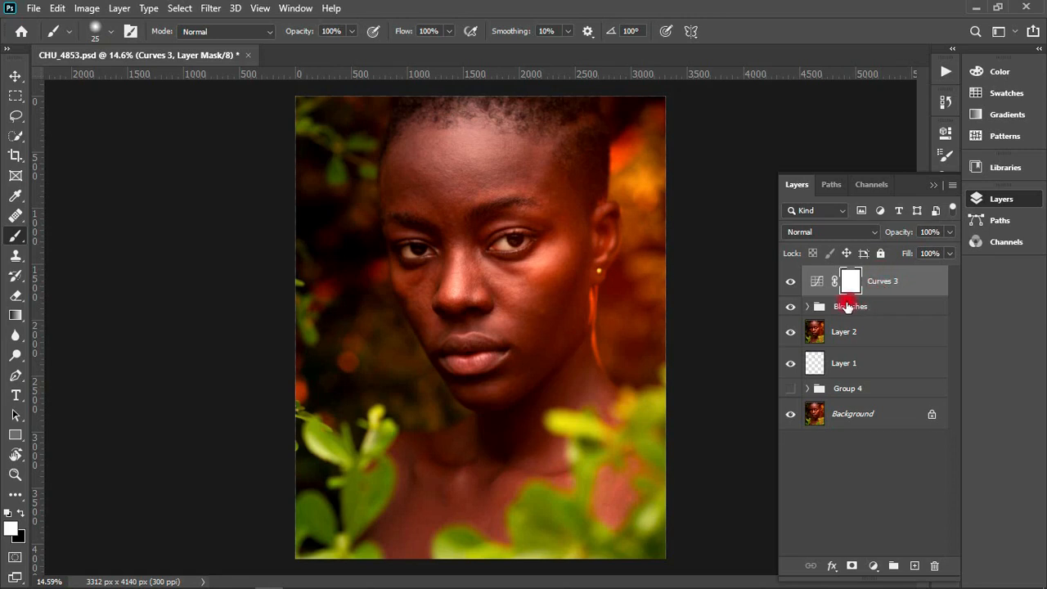
pyautogui.hotkey('ctrl', 'j')
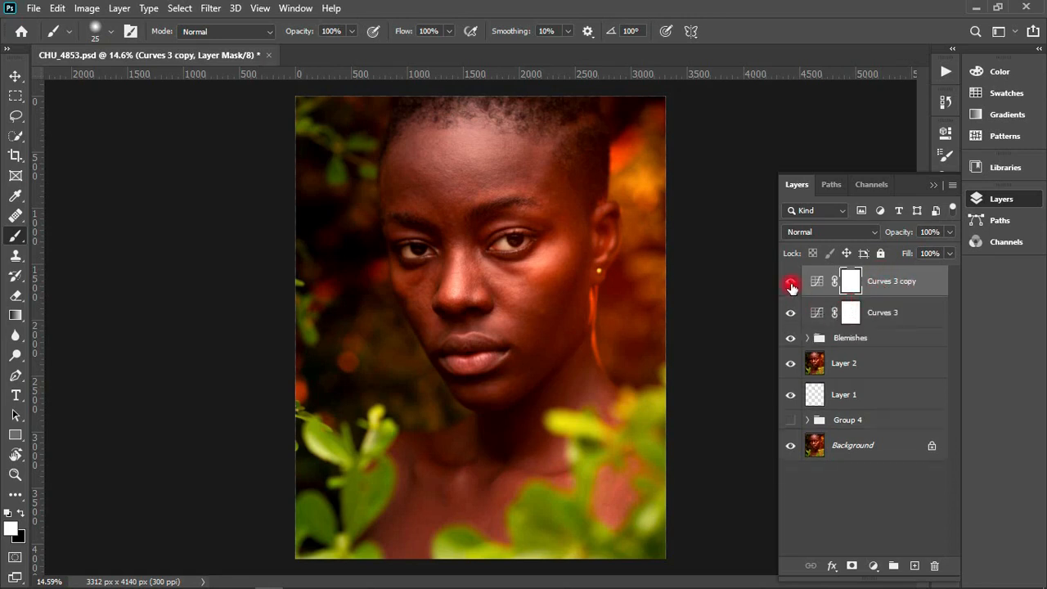
# - Darken the image with the lower Curves layer by pulling the RGB curve's midpoint down to about input 156, output 103
pyautogui.click(815, 314)
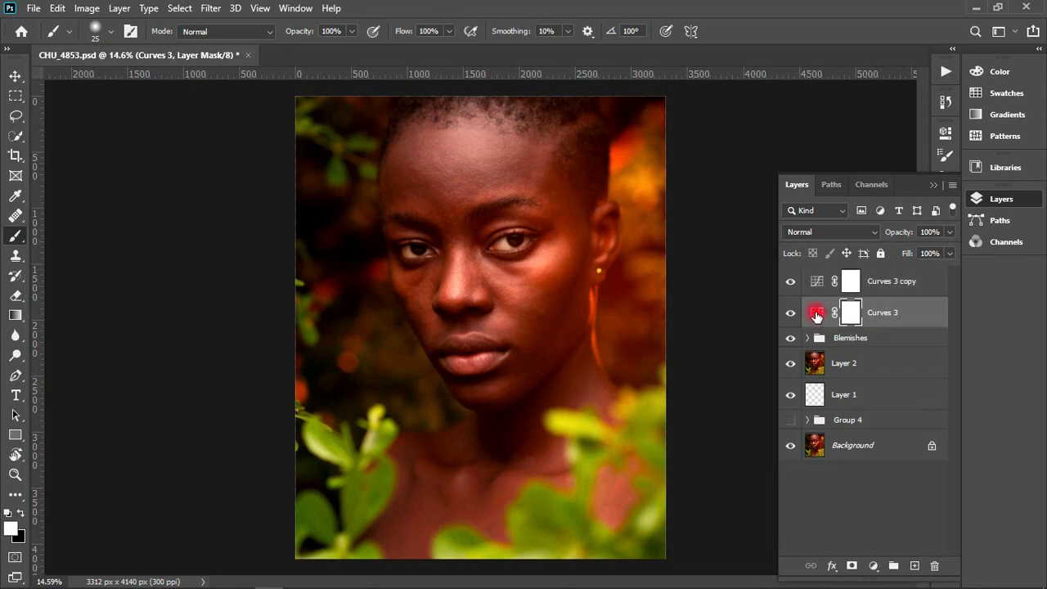
pyautogui.doubleClick(815, 314)
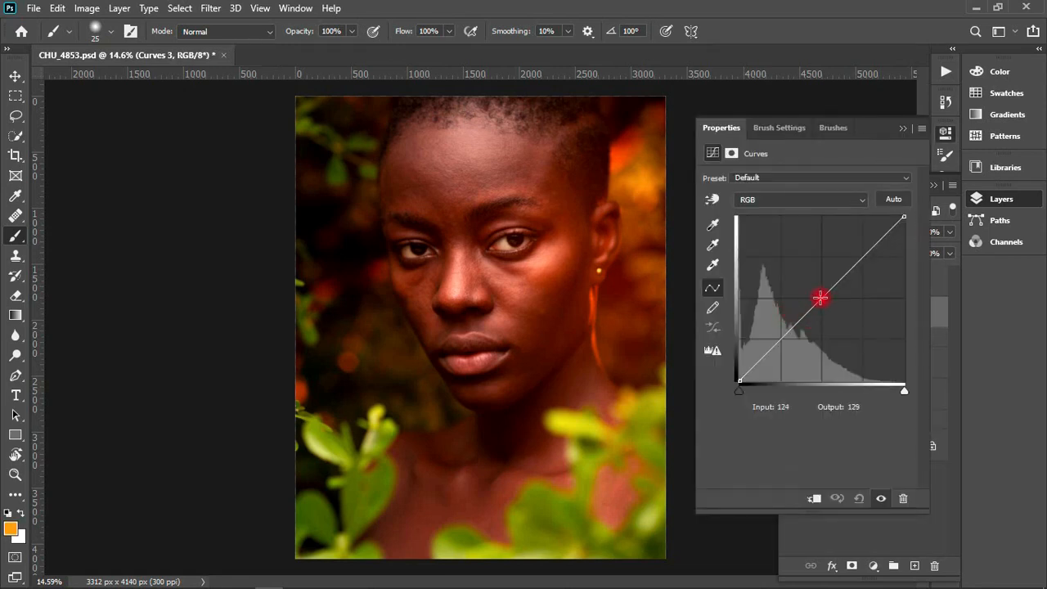
pyautogui.moveTo(820, 297); pyautogui.dragTo(840, 315)
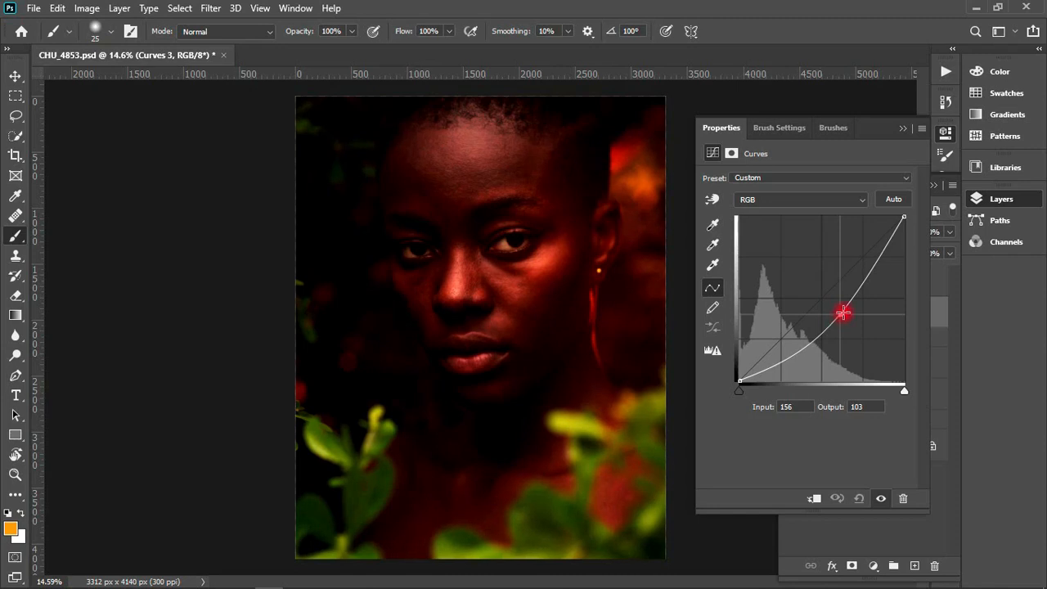
pyautogui.click(902, 128)
# - Rename the darkening Curves layer as Burn and invert its mask to black
pyautogui.click(871, 309)
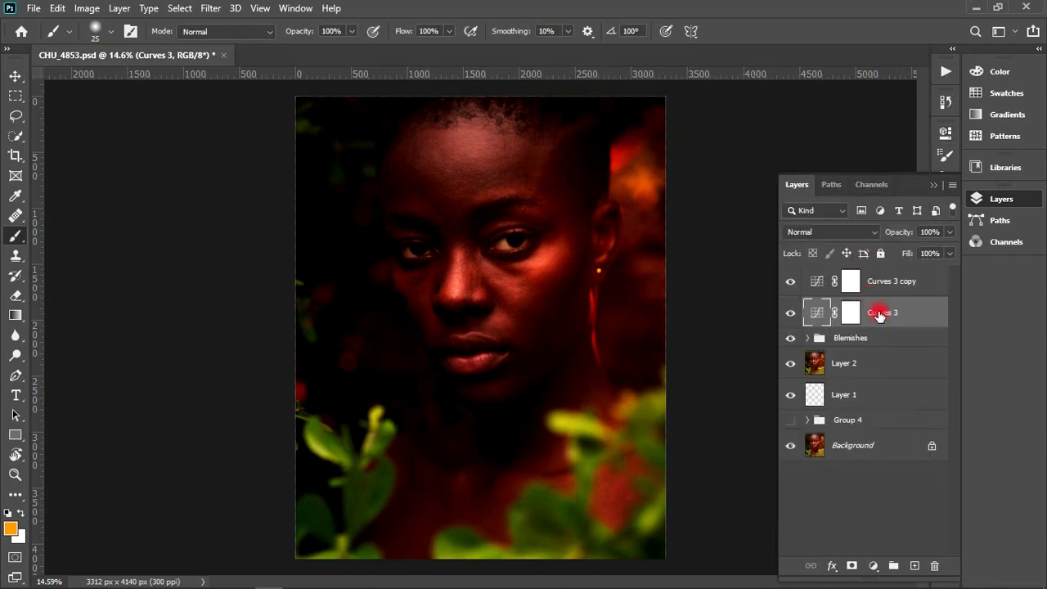
pyautogui.doubleClick(877, 314)
pyautogui.write('B')
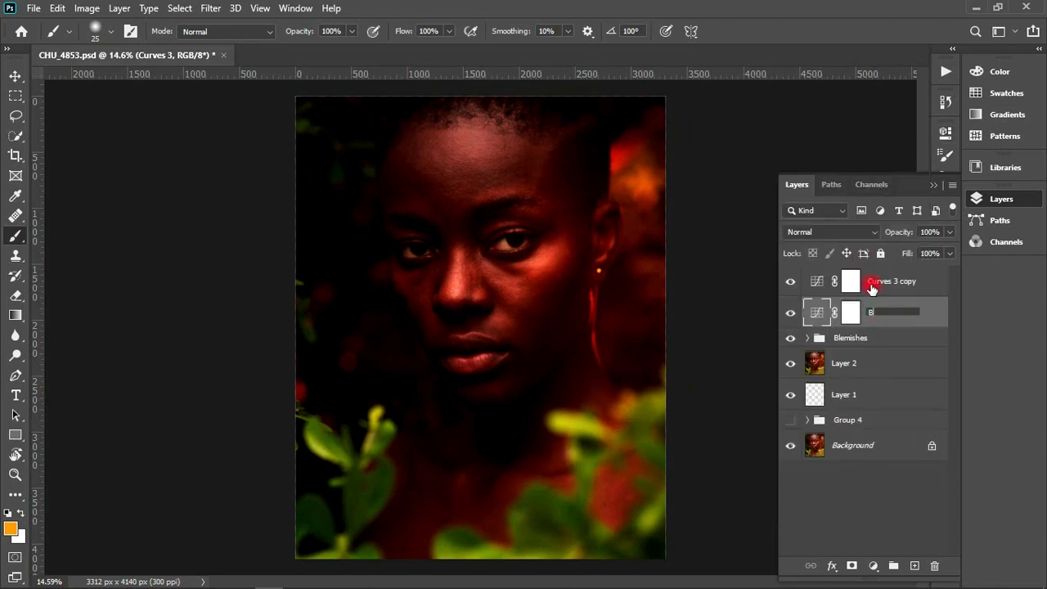
pyautogui.write('urt')
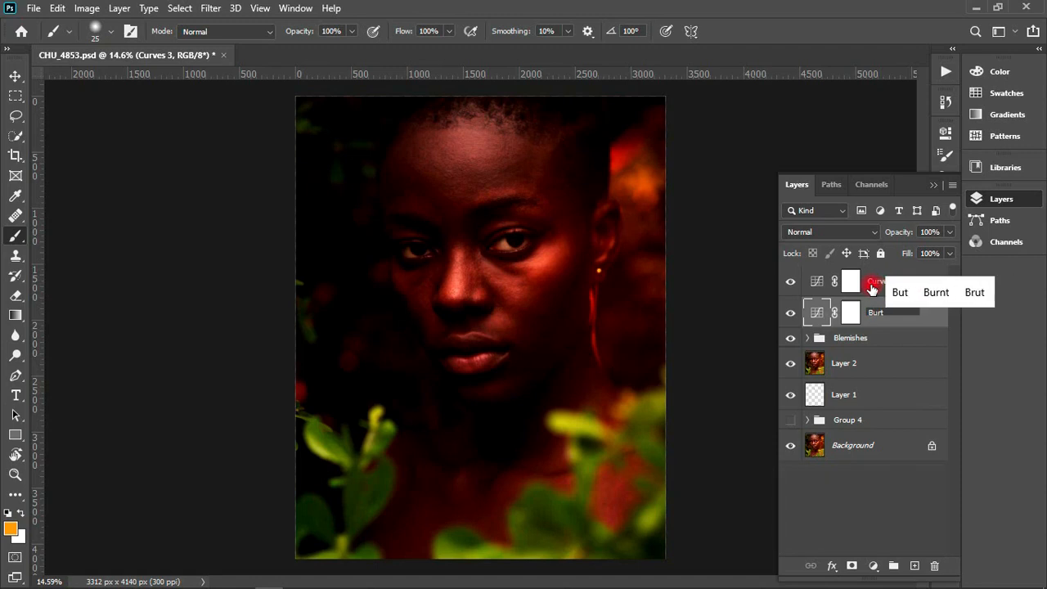
pyautogui.press('BackSpace')
pyautogui.write('n')
pyautogui.press('Return')
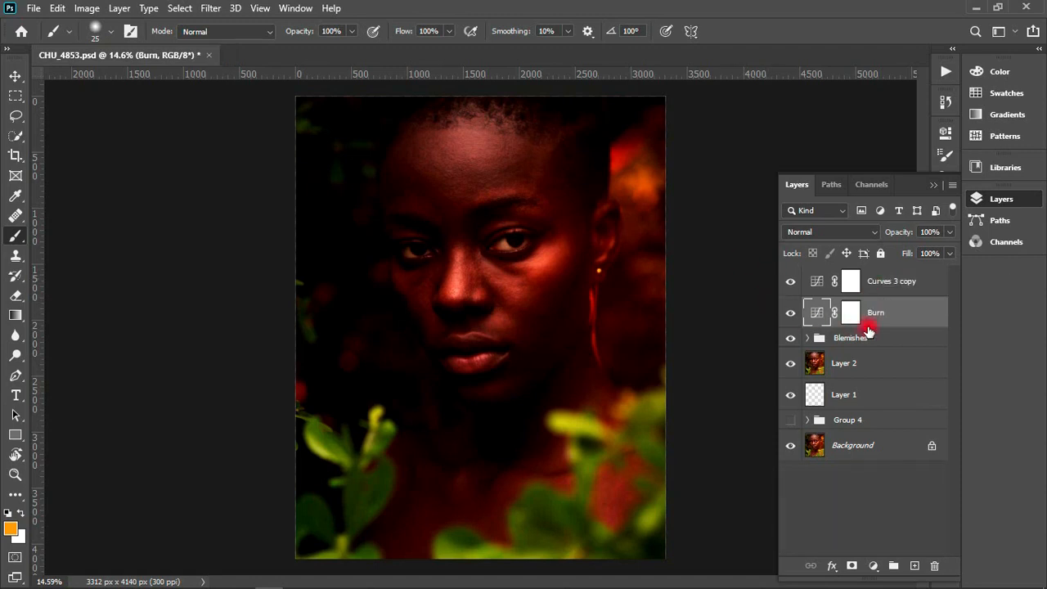
pyautogui.click(849, 312)
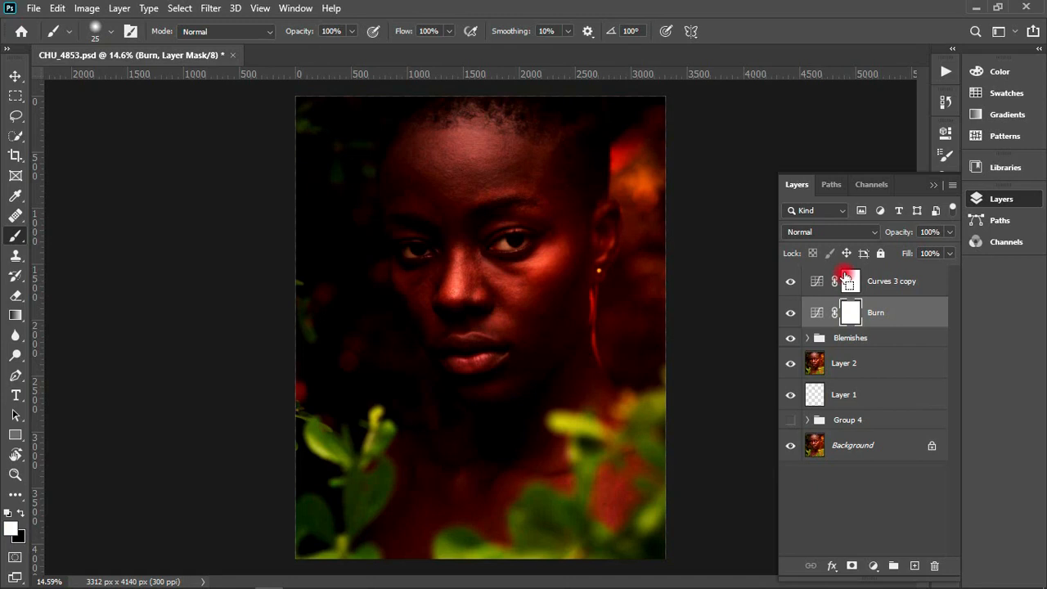
pyautogui.hotkey('ctrl', 'i')
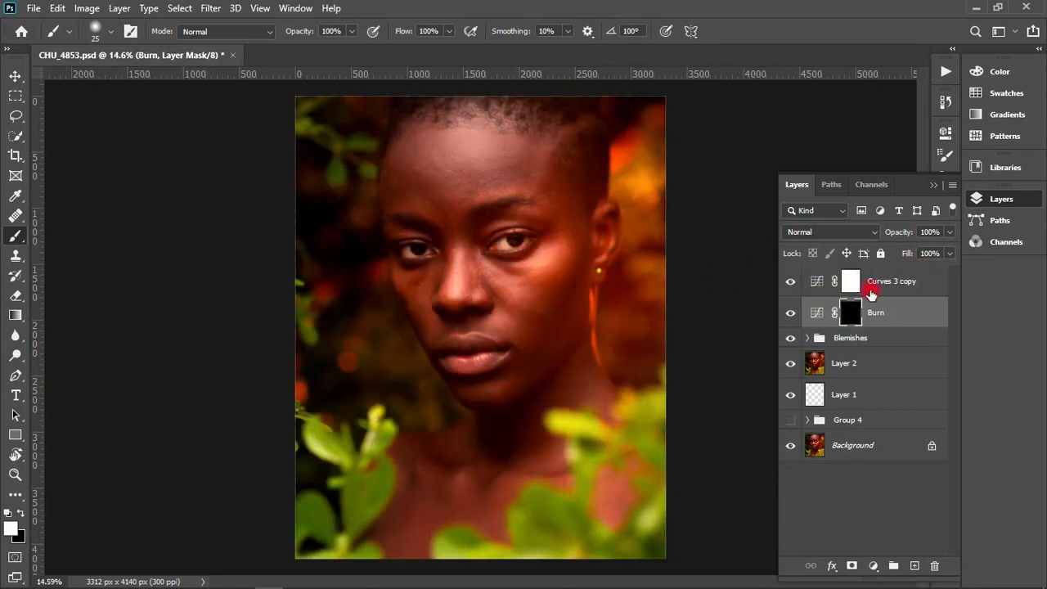
# - Brighten the image with the Curves 3 copy layer by raising the RGB curve's midpoint to about input 91, output 159
pyautogui.click(850, 281)
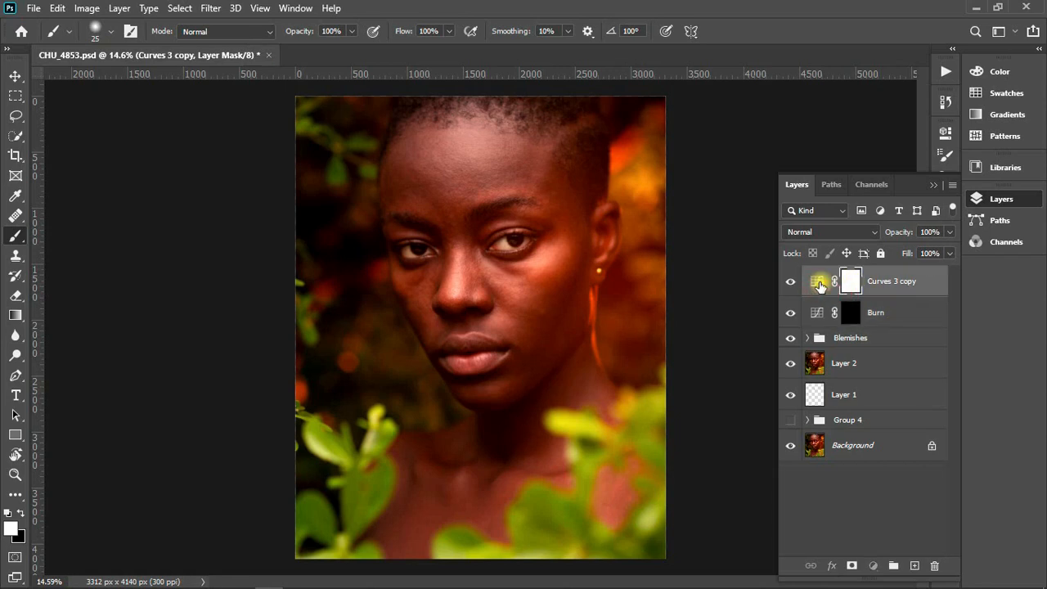
pyautogui.doubleClick(816, 288)
pyautogui.moveTo(821, 299); pyautogui.dragTo(798, 278)
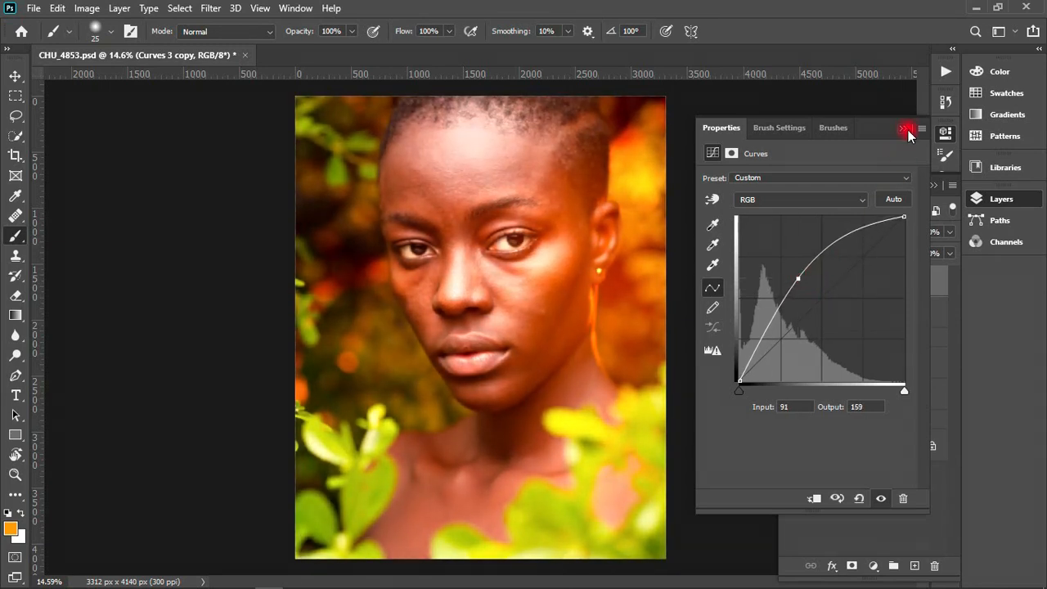
pyautogui.click(904, 130)
# - Invert the brightening Curves layer's mask to black and rename the layer as Dodge
pyautogui.click(850, 281)
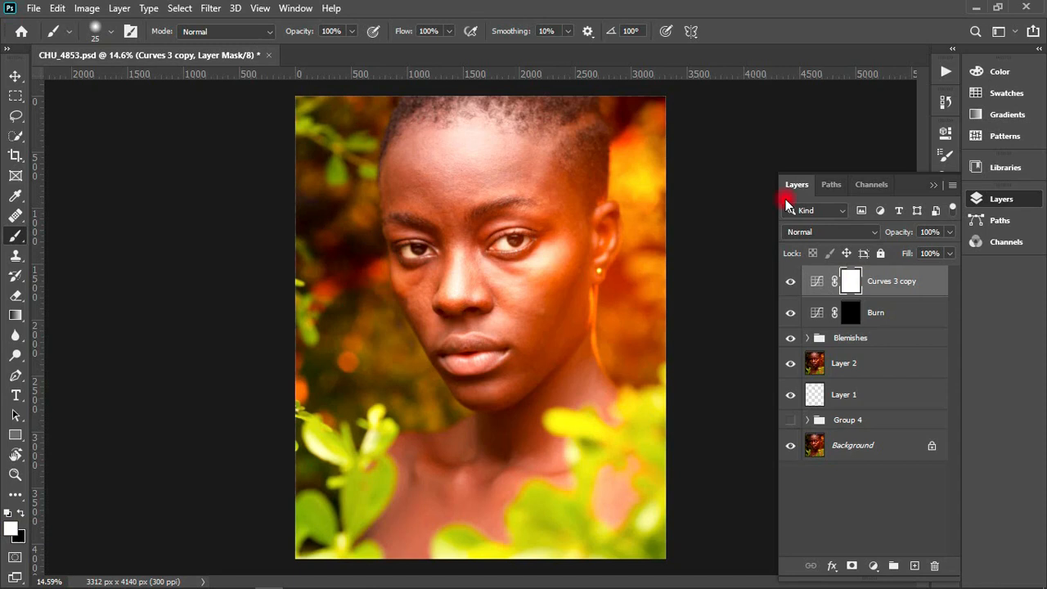
pyautogui.hotkey('ctrl', 'i')
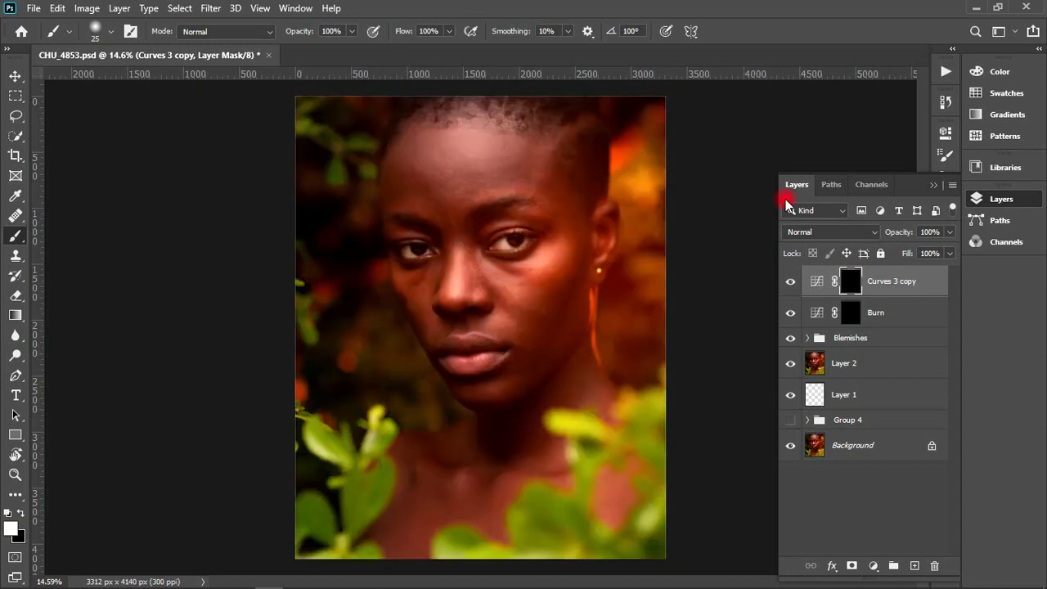
pyautogui.doubleClick(891, 279)
pyautogui.write('Dod')
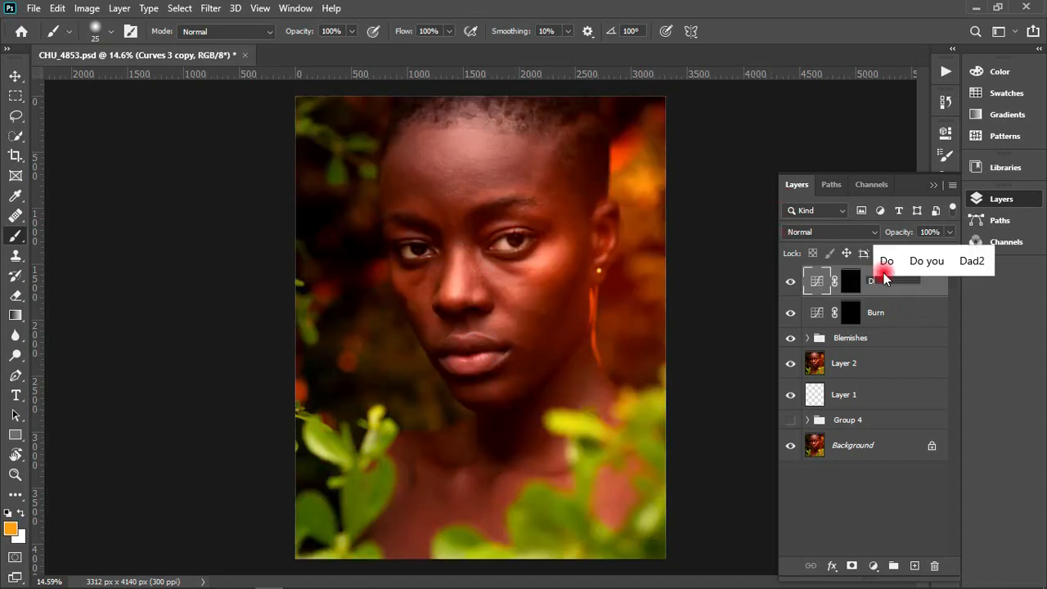
pyautogui.write('ge')
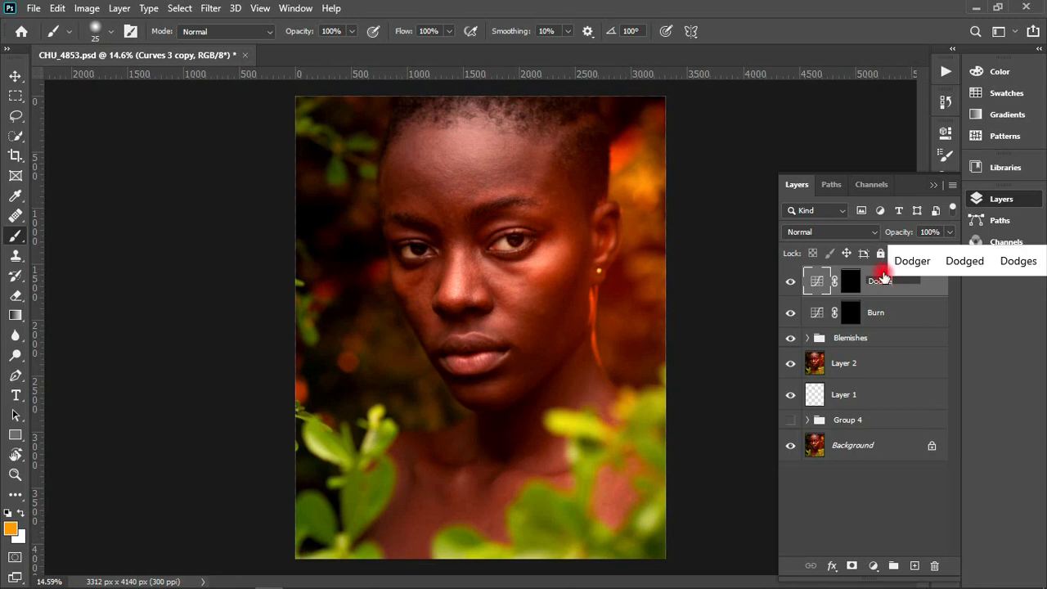
pyautogui.press('Return')
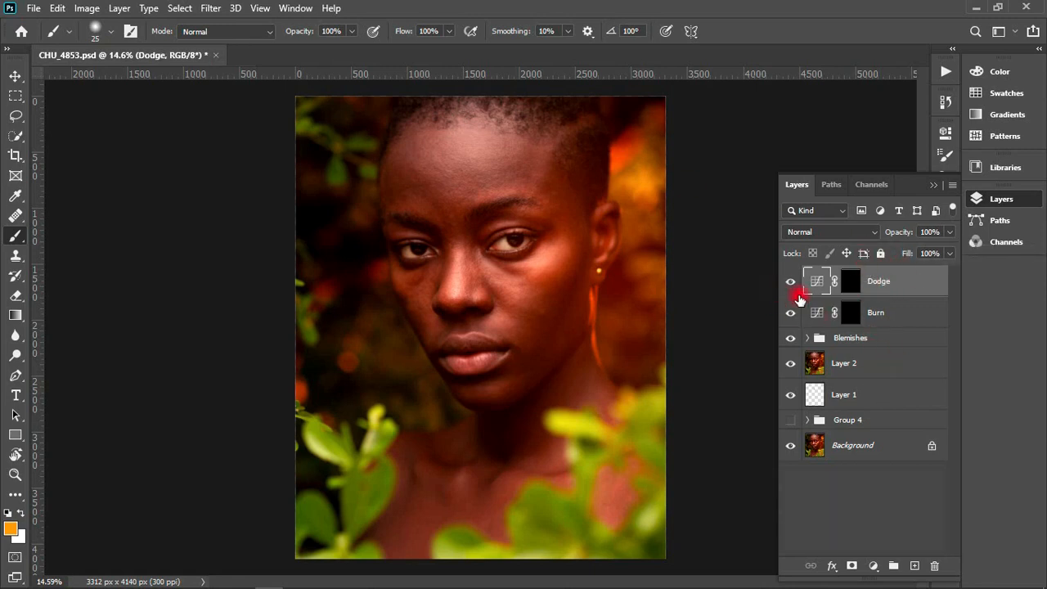
pyautogui.keyDown('shift'); pyautogui.click(879, 318); pyautogui.keyUp('shift')
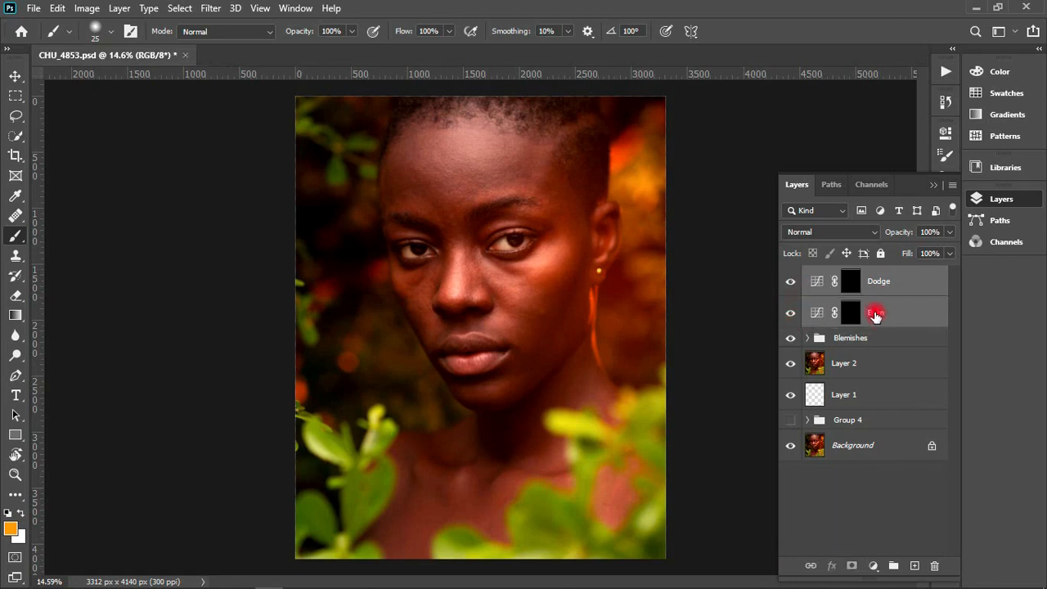
pyautogui.hotkey('ctrl', 'g')
pyautogui.doubleClick(848, 274)
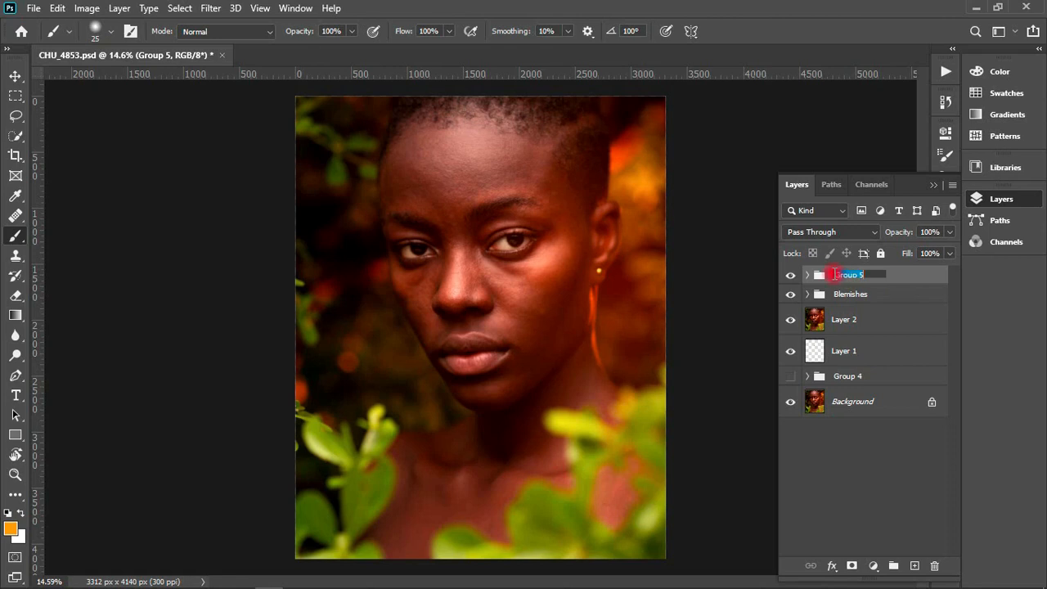
pyautogui.write('Mac')
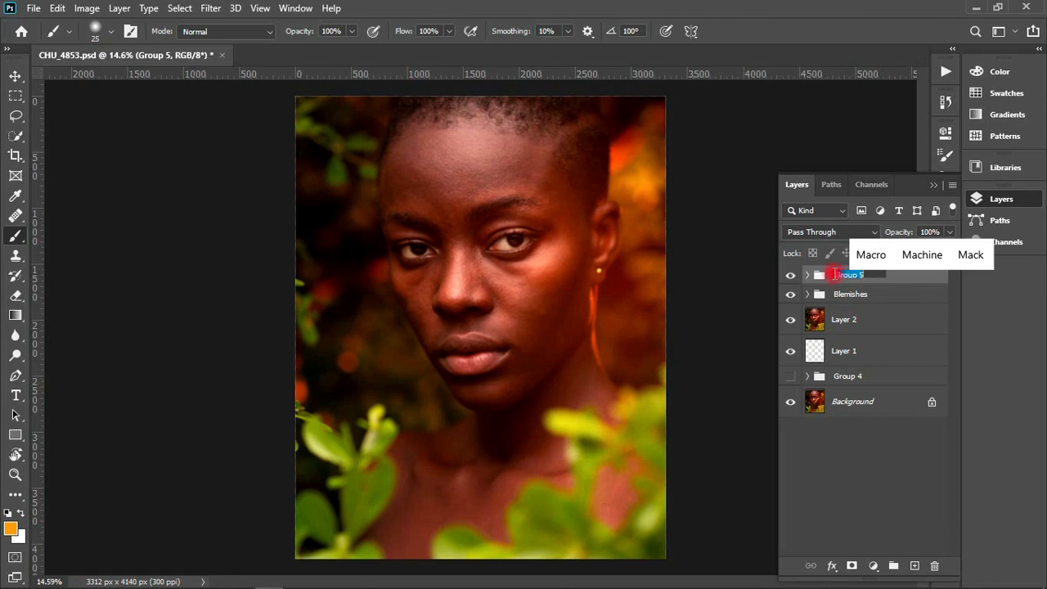
pyautogui.hotkey('ctrl', 'z')
pyautogui.hotkey('ctrl', 'z')
pyautogui.click(864, 474)
pyautogui.hotkey('ctrl', 'z')
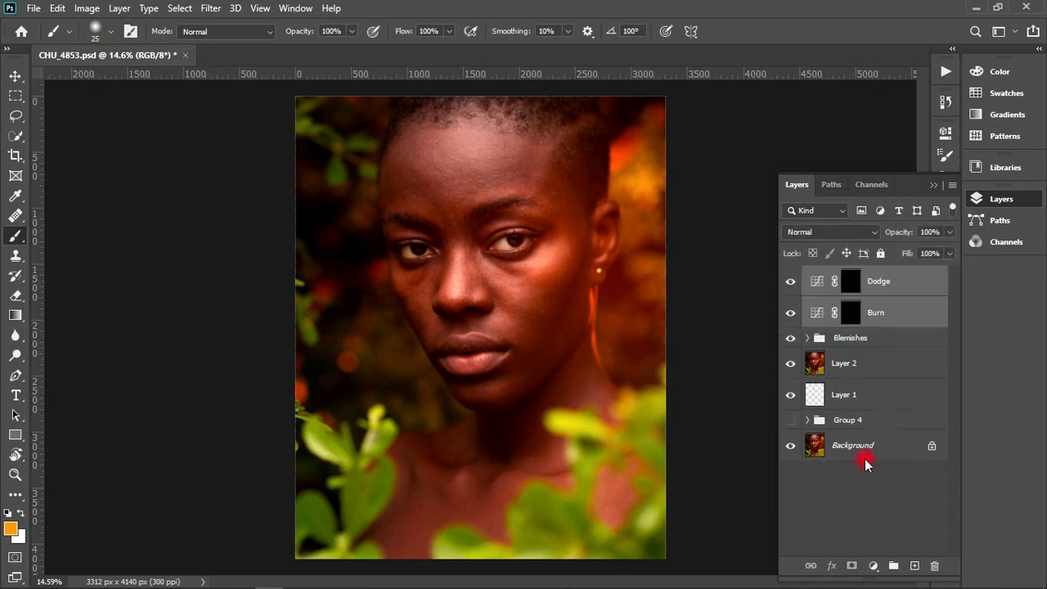
# - Group the Dodge and Burn layers together and rename the group as Macro DnB
pyautogui.click(883, 279)
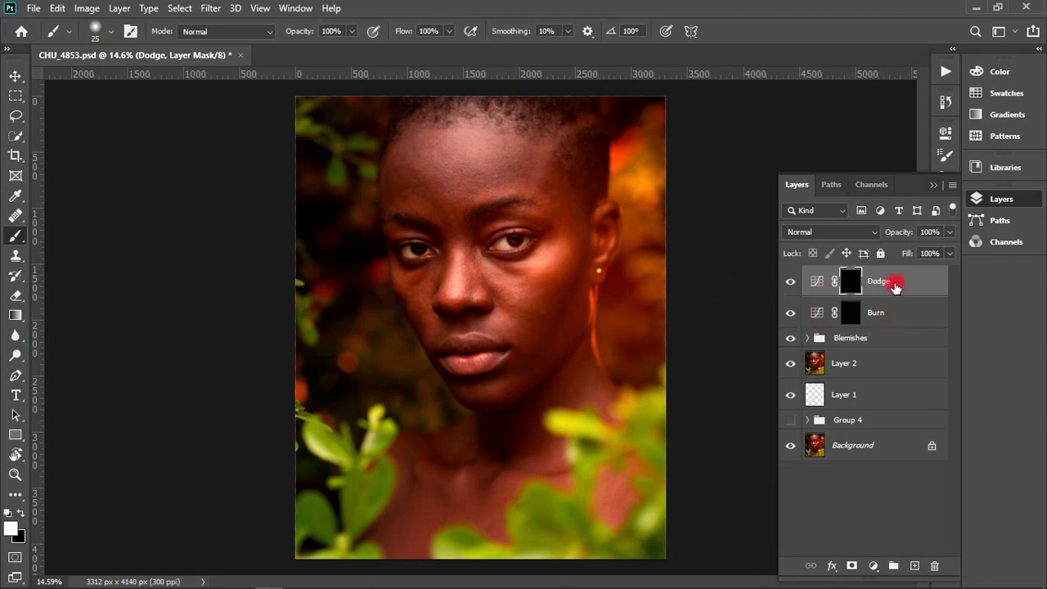
pyautogui.click(895, 311)
pyautogui.click(894, 282)
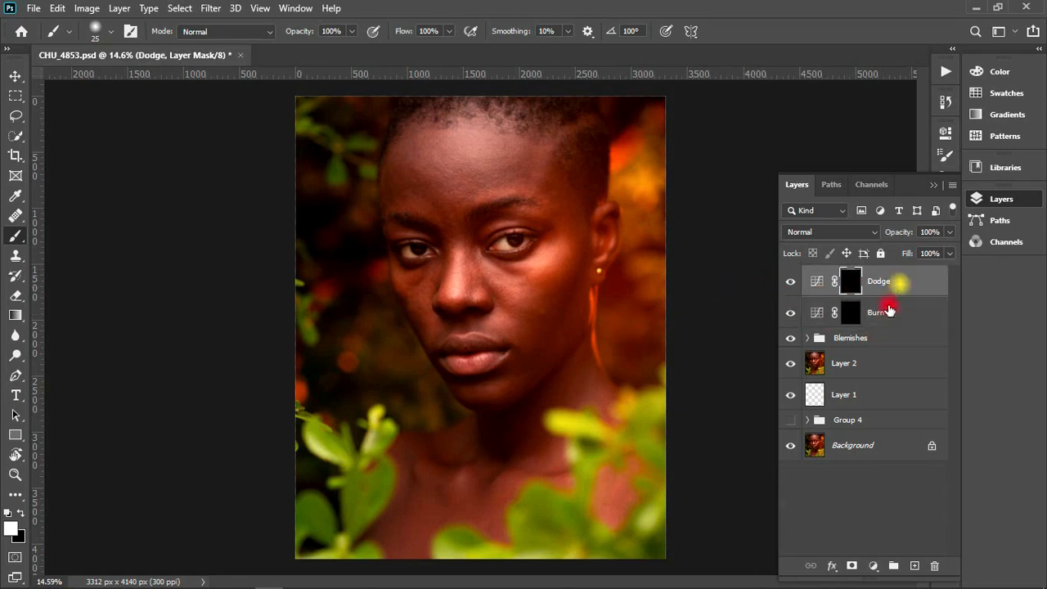
pyautogui.keyDown('shift'); pyautogui.click(885, 318); pyautogui.keyUp('shift')
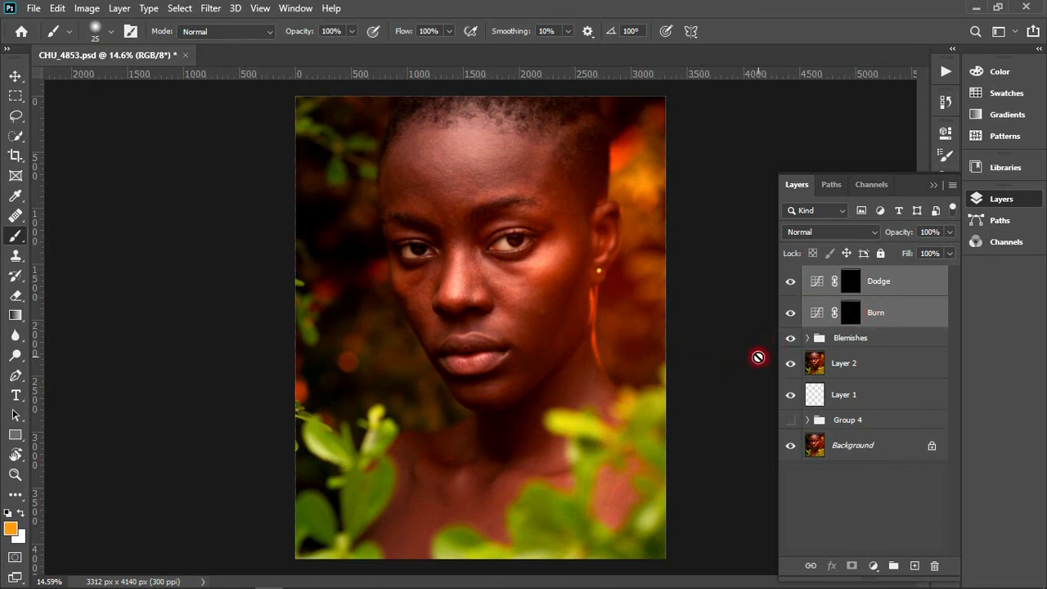
pyautogui.hotkey('ctrl', 'g')
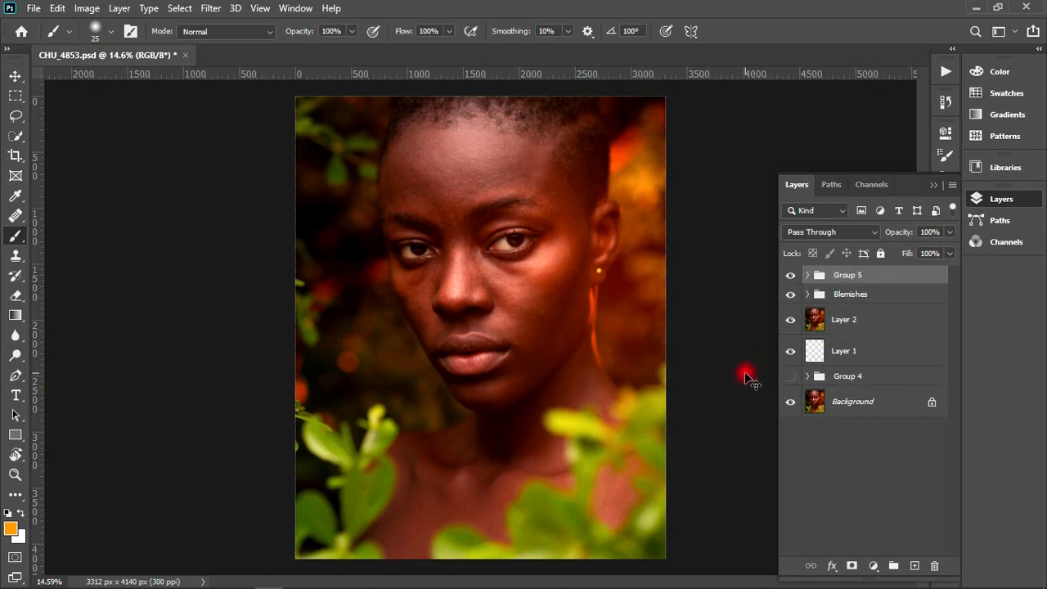
pyautogui.doubleClick(846, 276)
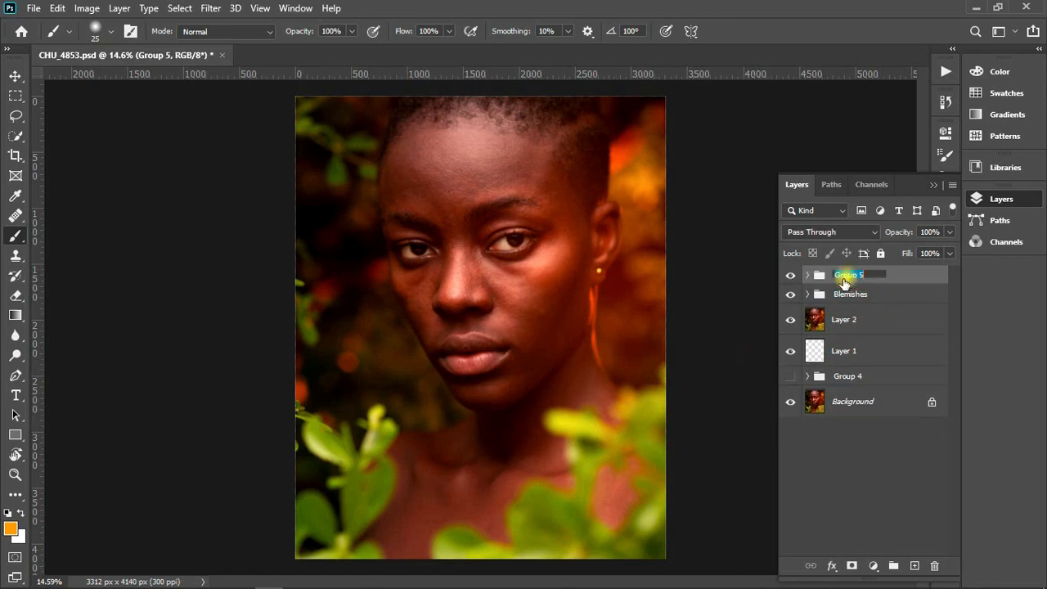
pyautogui.write('Mac')
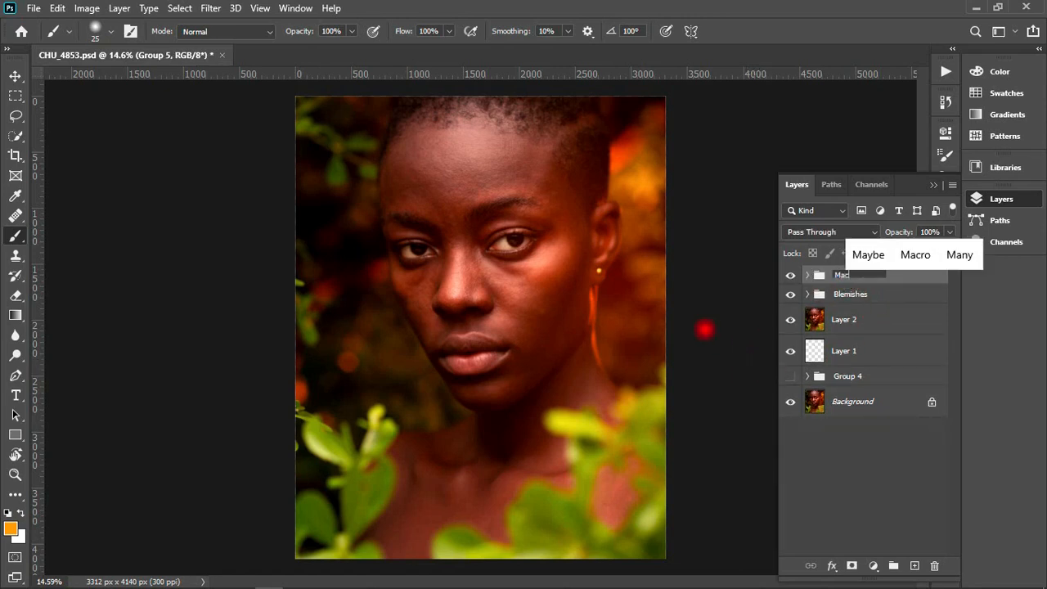
pyautogui.write('ro DnB')
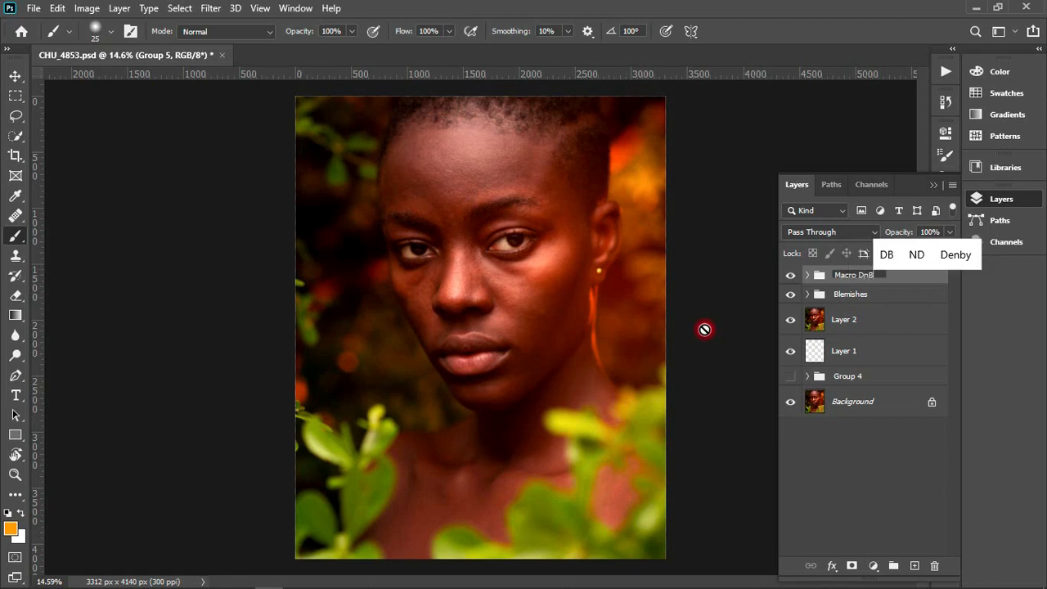
pyautogui.press('Return')
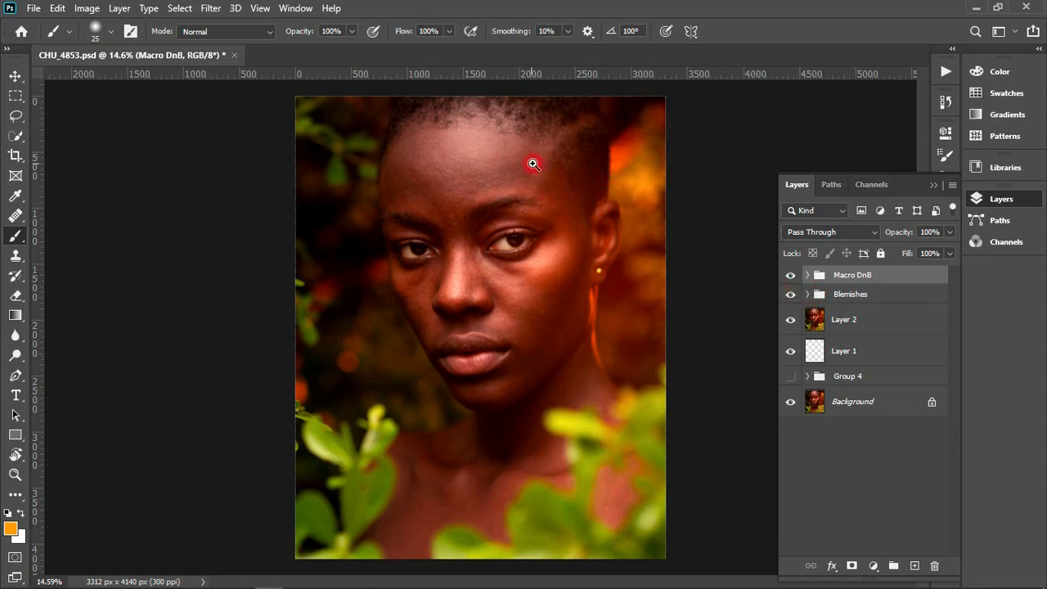
# - Add a Solid Color fill layer in grey 919191 above the Macro DnB group and set its blend mode to Color
pyautogui.moveTo(583, 134); pyautogui.dragTo(604, 133)
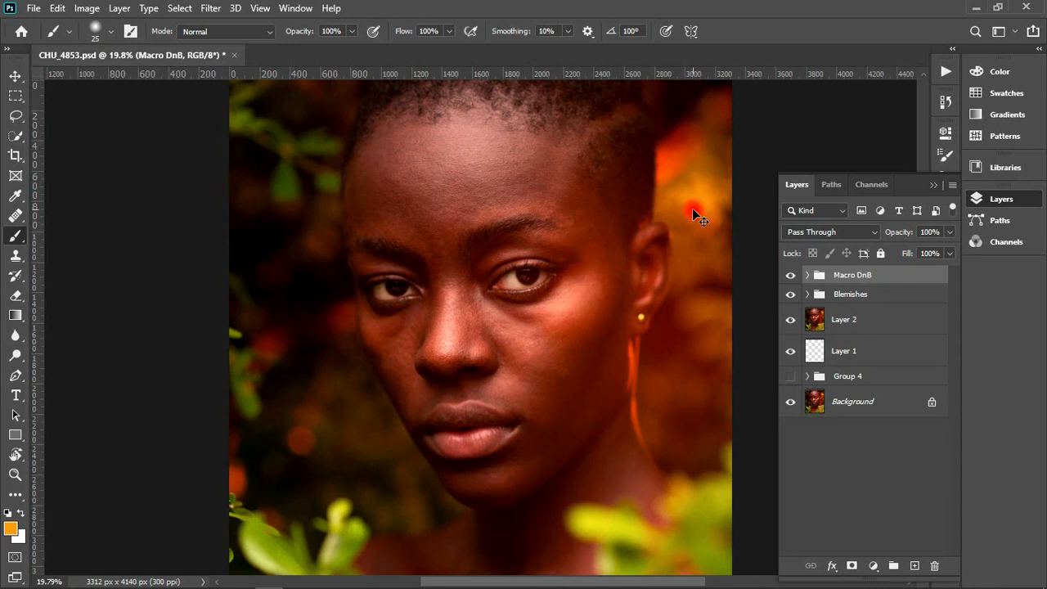
pyautogui.scroll(-2, 693, 214)
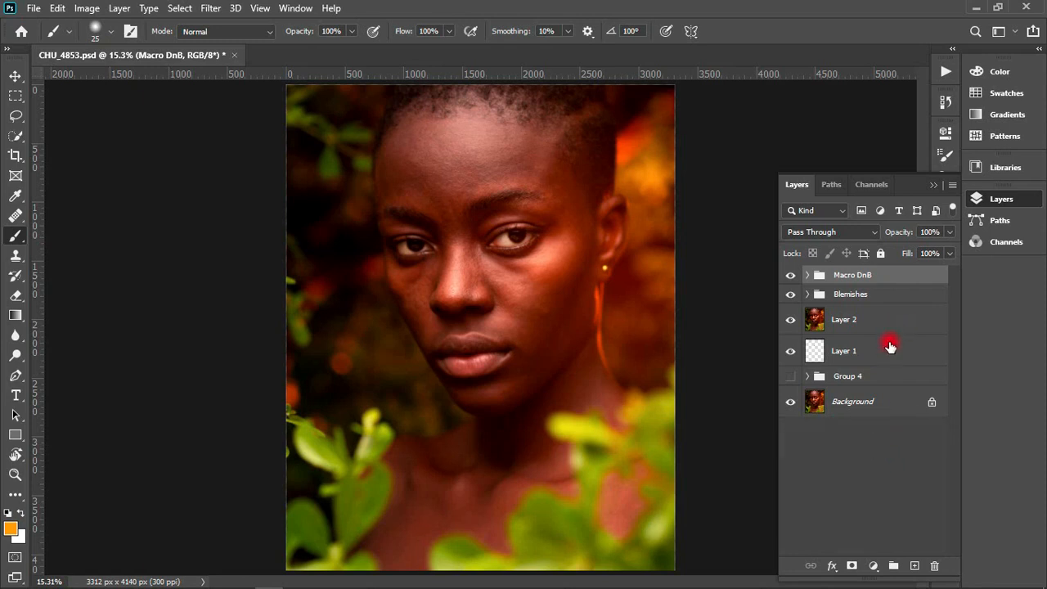
pyautogui.click(874, 566)
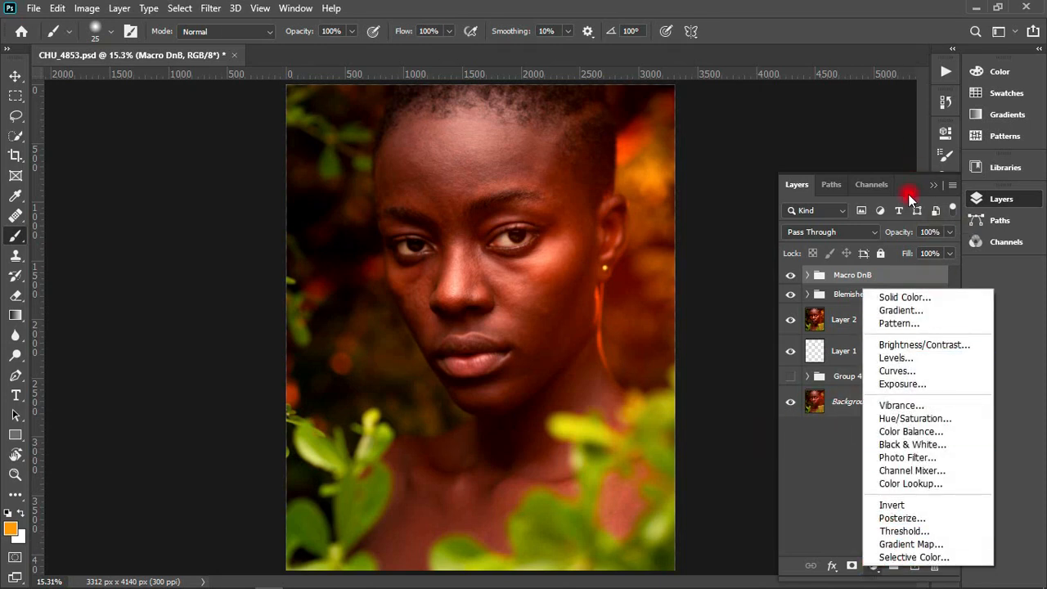
pyautogui.click(904, 298)
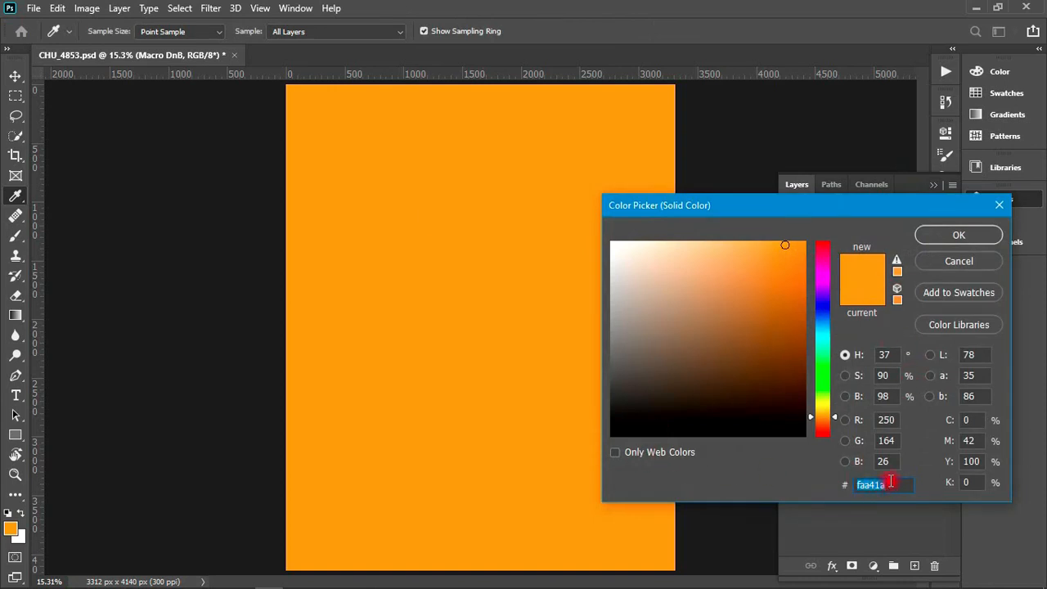
pyautogui.write('9')
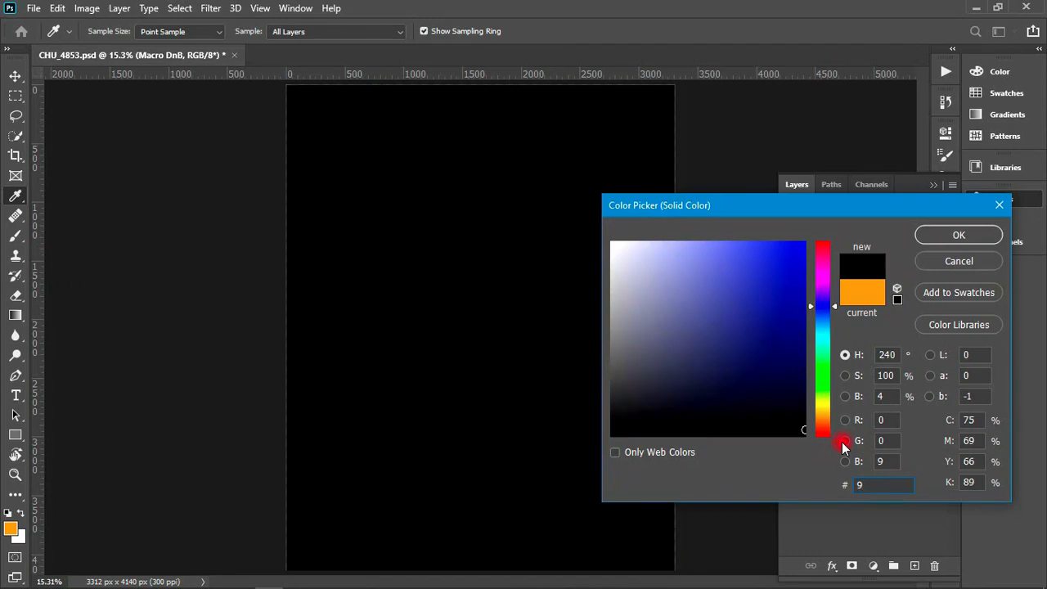
pyautogui.write('11')
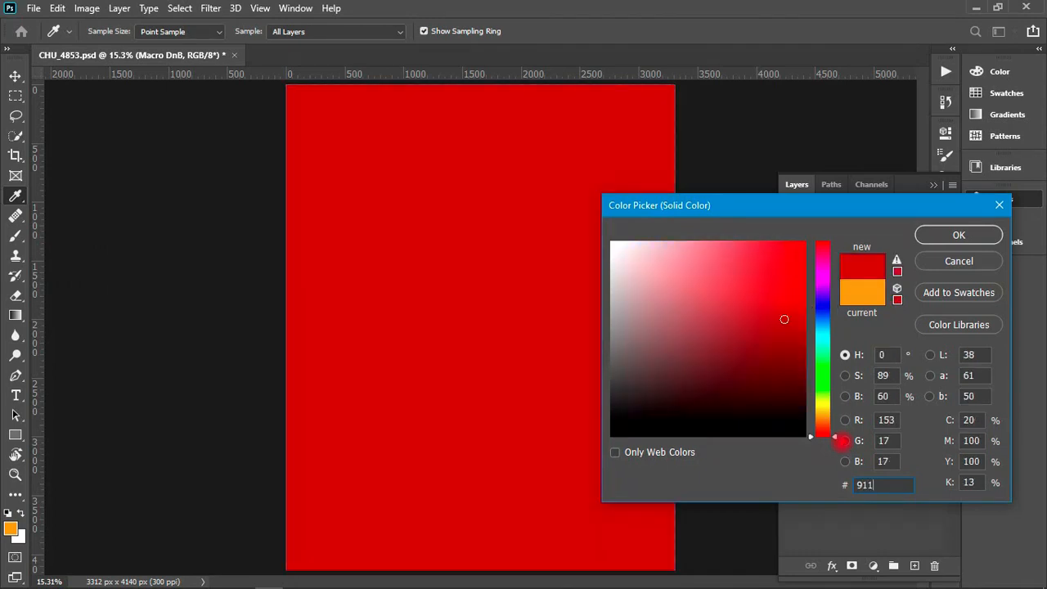
pyautogui.press('BackSpace')
pyautogui.write('91')
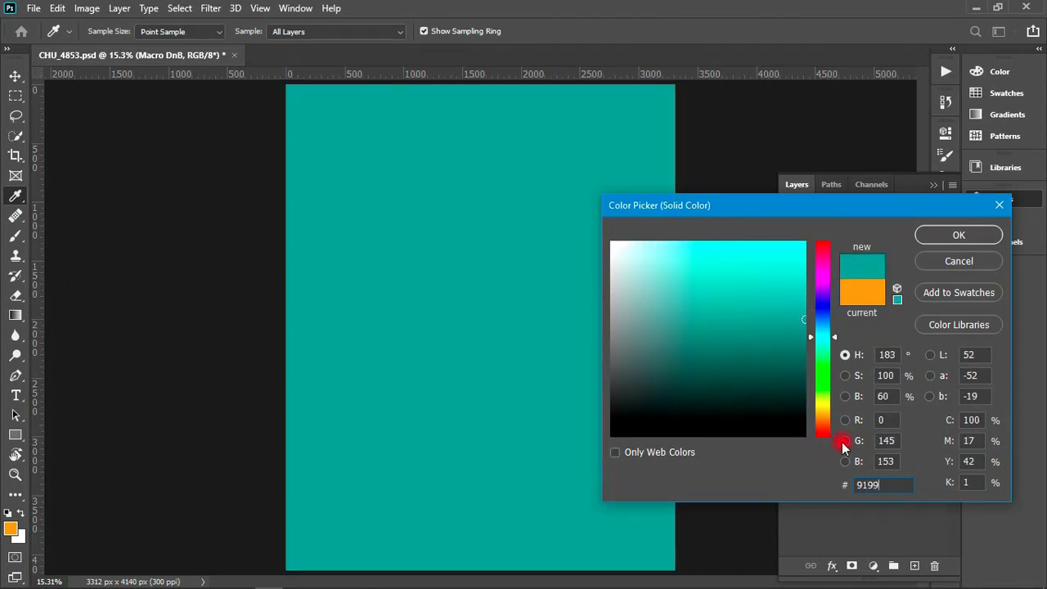
pyautogui.press('BackSpace')
pyautogui.write('191')
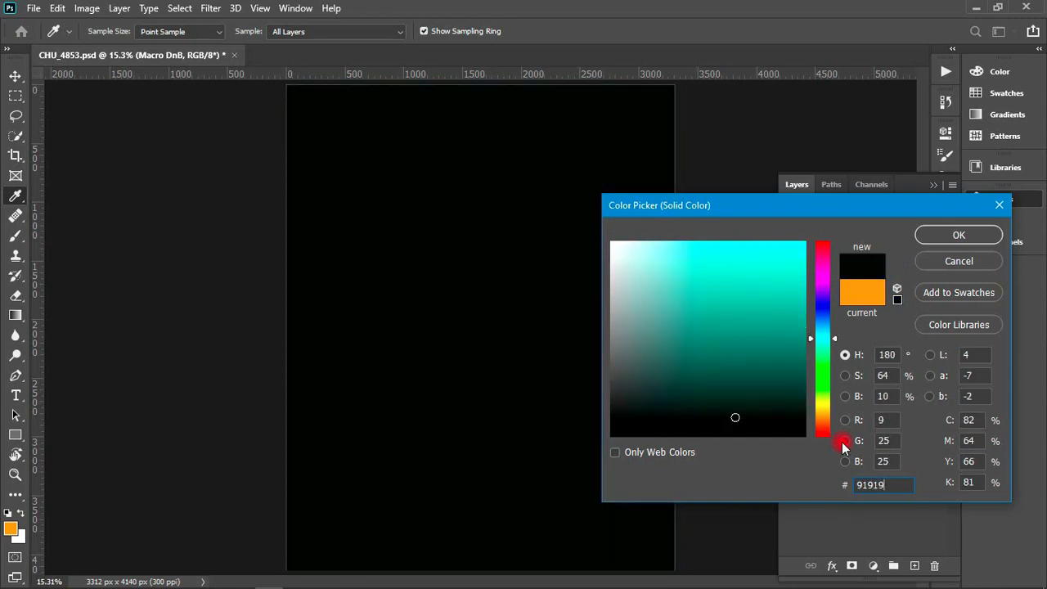
pyautogui.click(951, 241)
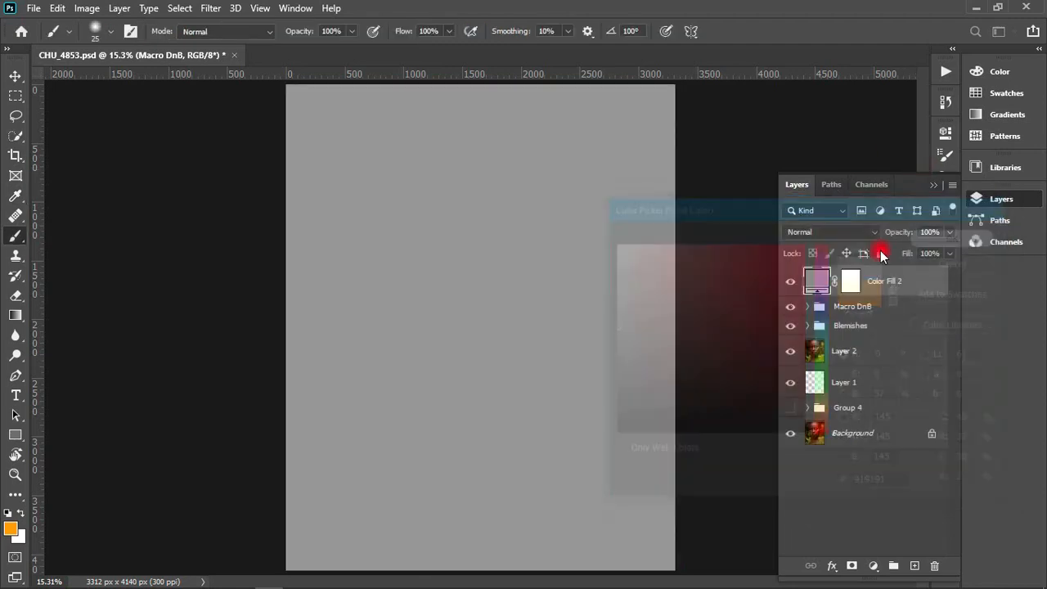
pyautogui.click(846, 232)
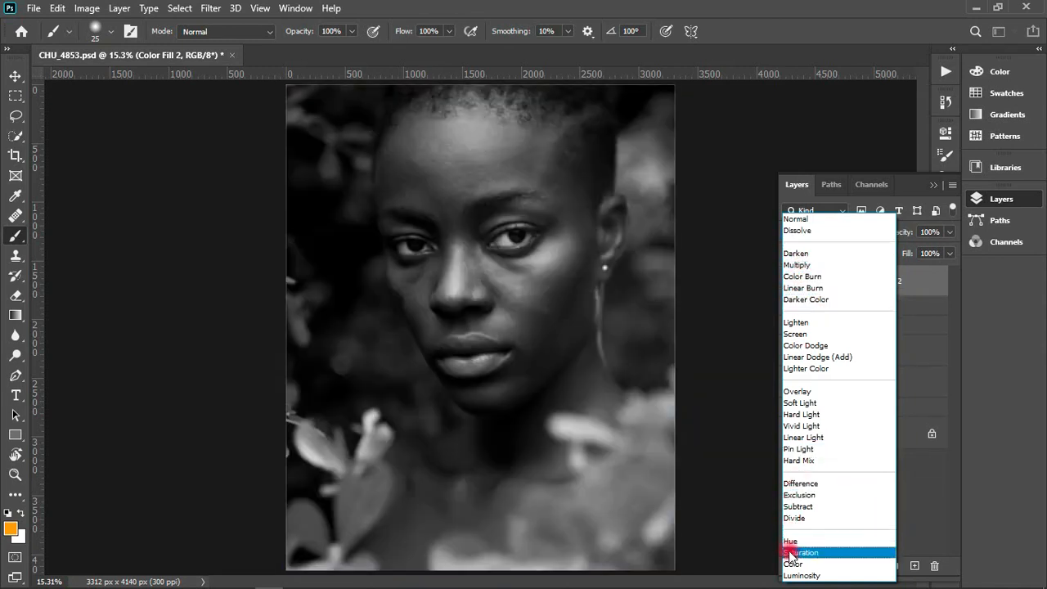
pyautogui.click(795, 563)
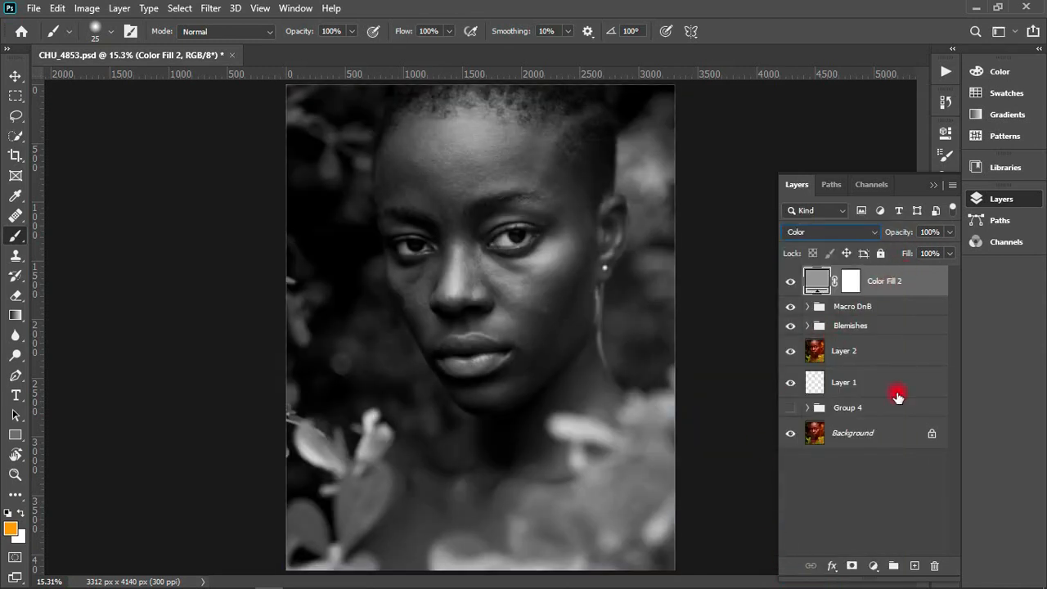
# - Add a Brightness/Contrast adjustment layer above the grey fill with Use Legacy enabled and contrast set to 20
pyautogui.click(872, 566)
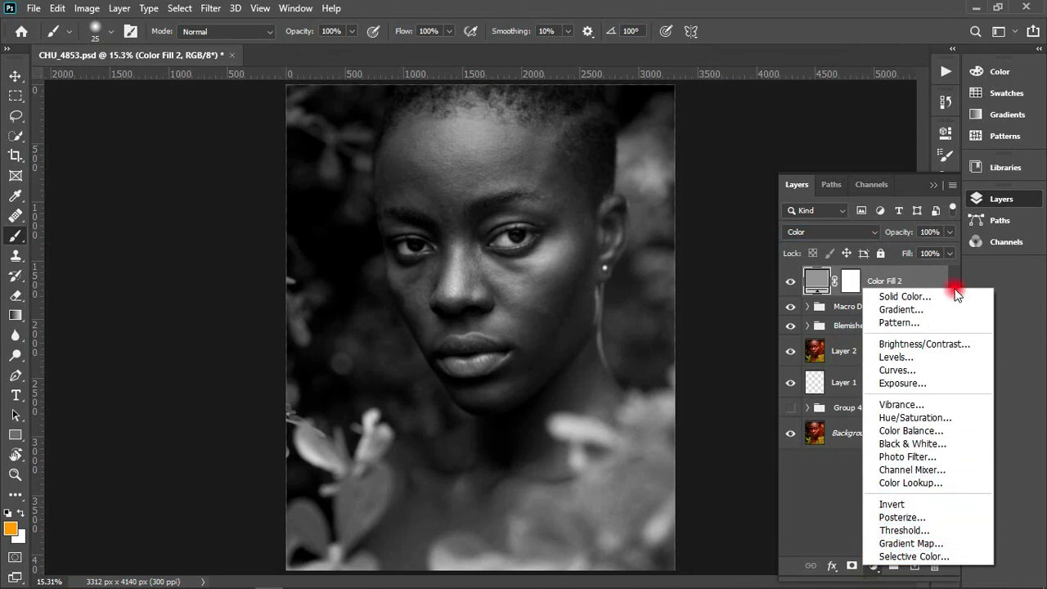
pyautogui.click(922, 347)
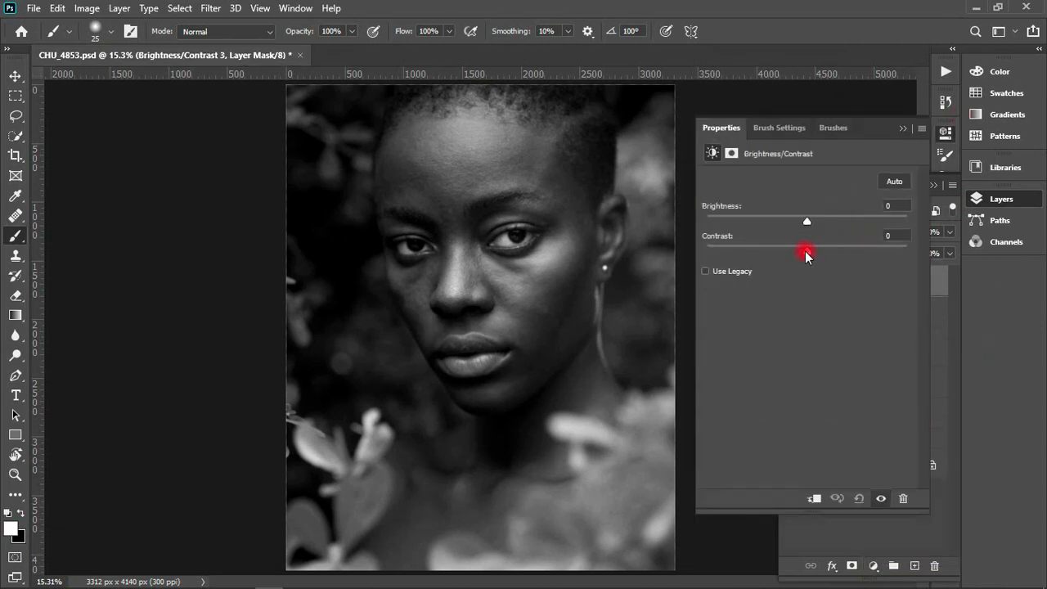
pyautogui.click(721, 273)
pyautogui.click(895, 235)
pyautogui.write('20')
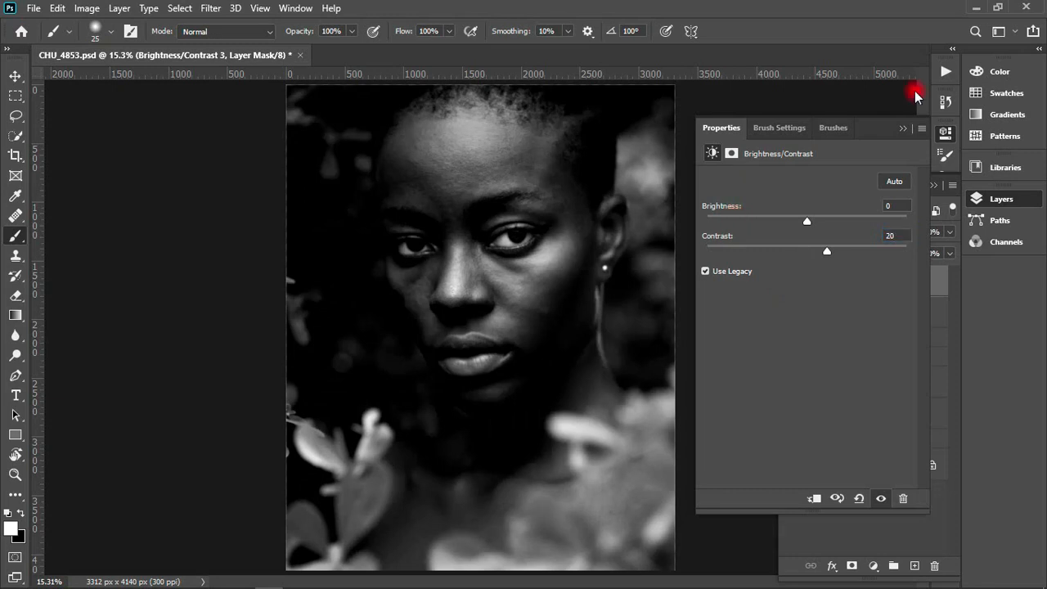
pyautogui.moveTo(806, 219); pyautogui.dragTo(809, 218)
pyautogui.click(902, 128)
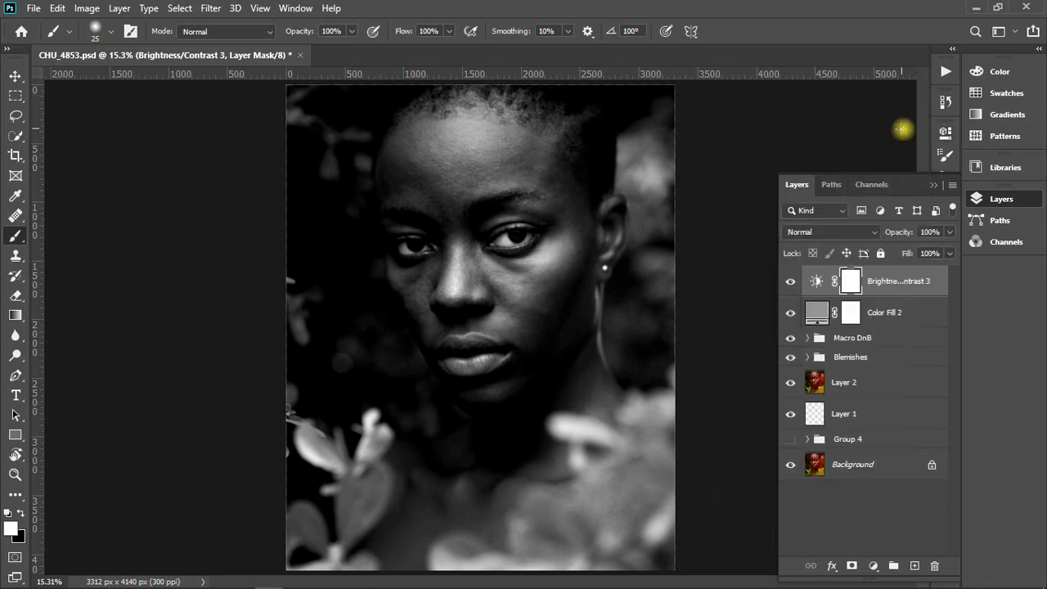
# - Group the Brightness/Contrast and grey Color Fill layers, name the group Grey Check Layer, and toggle its visibility to compare
pyautogui.keyDown('shift'); pyautogui.click(889, 315); pyautogui.keyUp('shift')
pyautogui.hotkey('ctrl', 'g')
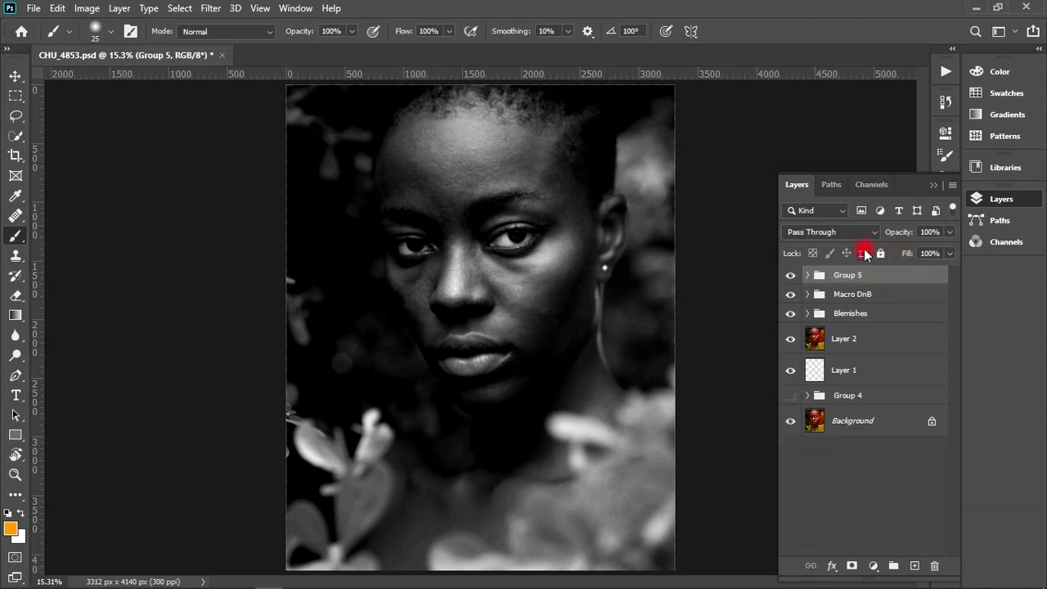
pyautogui.doubleClick(847, 275)
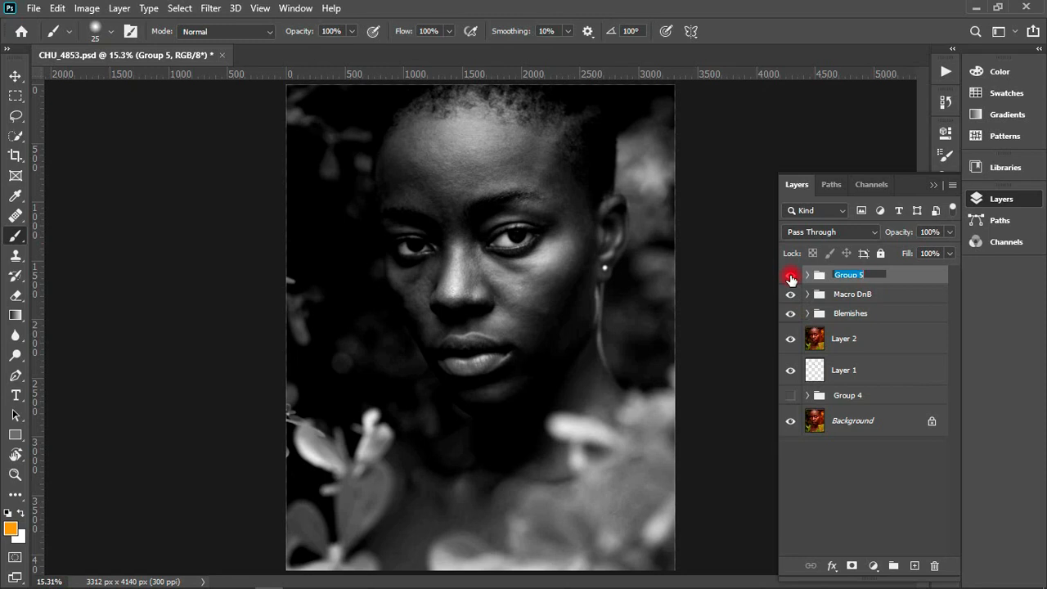
pyautogui.write('Grey Check L')
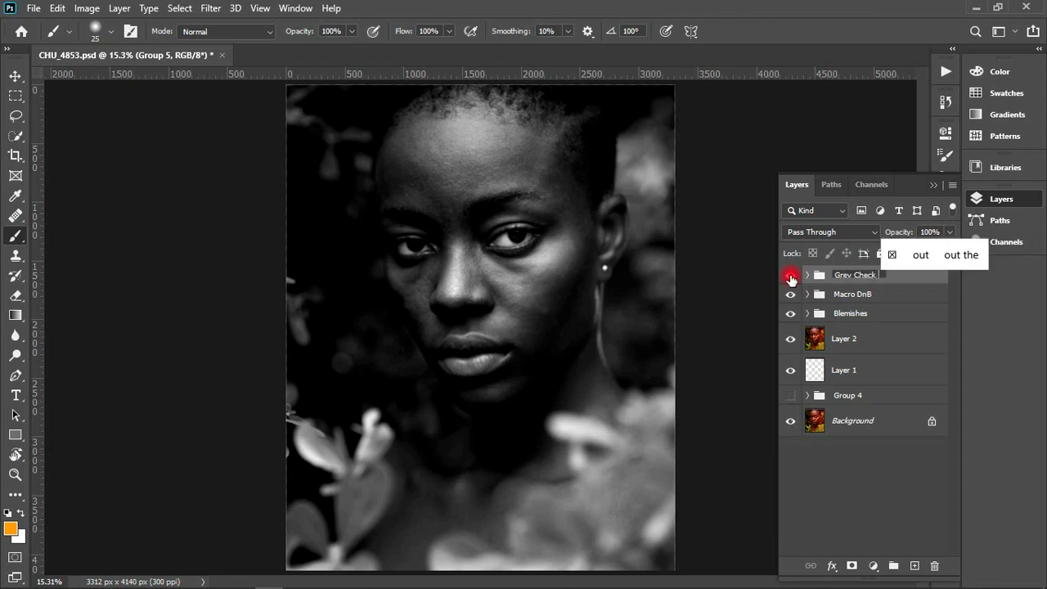
pyautogui.write('ayer')
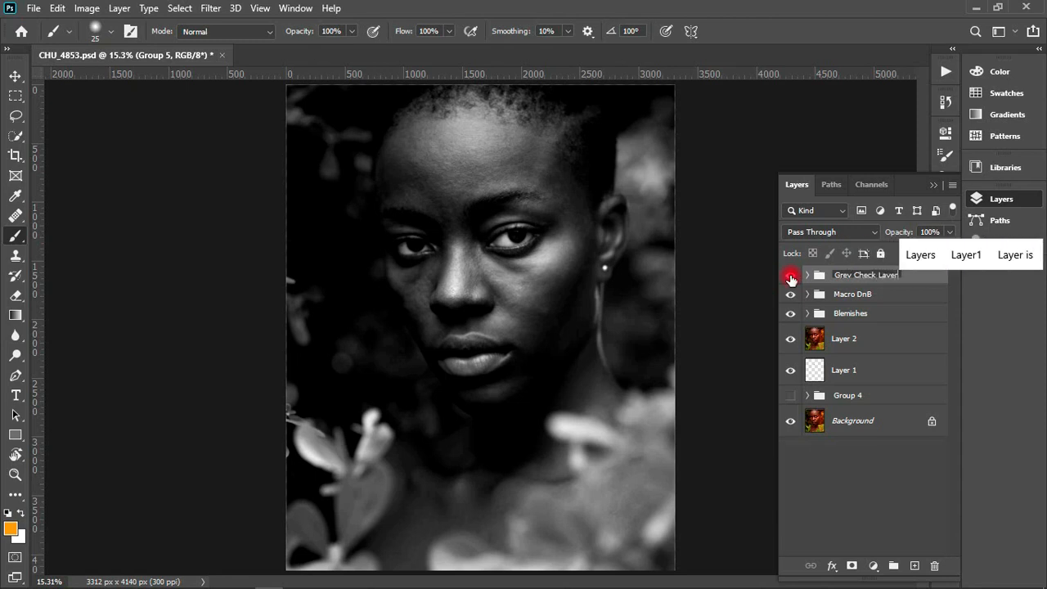
pyautogui.press('Return')
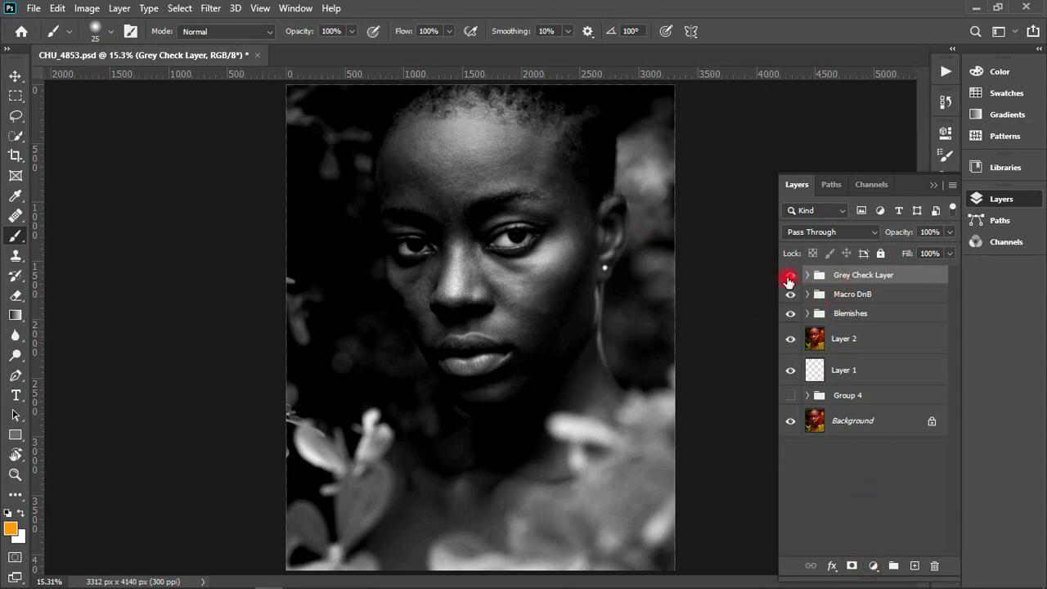
pyautogui.click(790, 277)
pyautogui.click(790, 277)
# - Add a Gradient Map adjustment layer above the Grey Check Layer group and set the gradient's starting color stop to white, ffffff
pyautogui.click(872, 566)
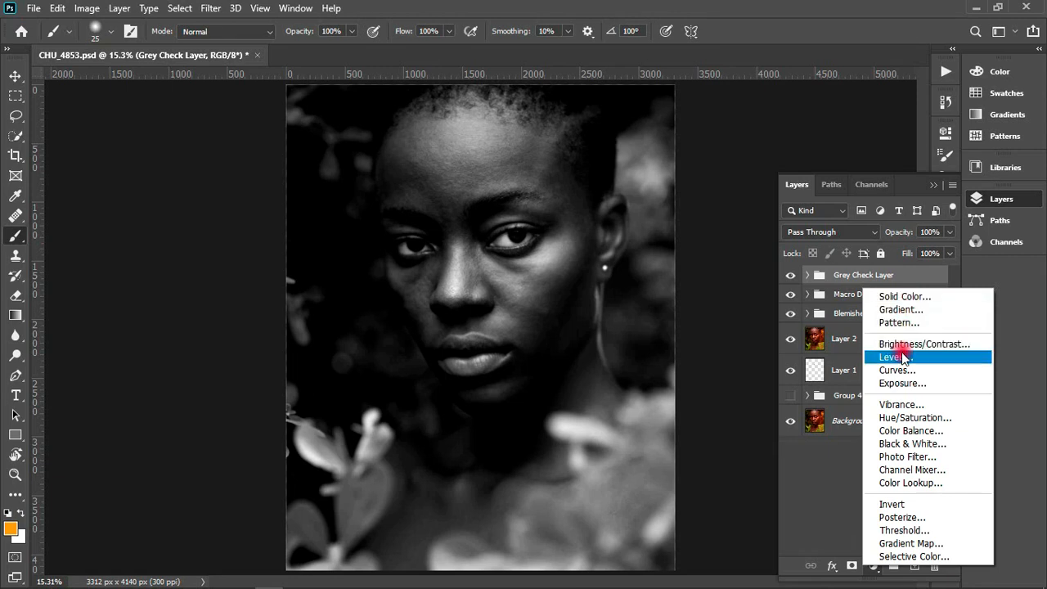
pyautogui.click(910, 543)
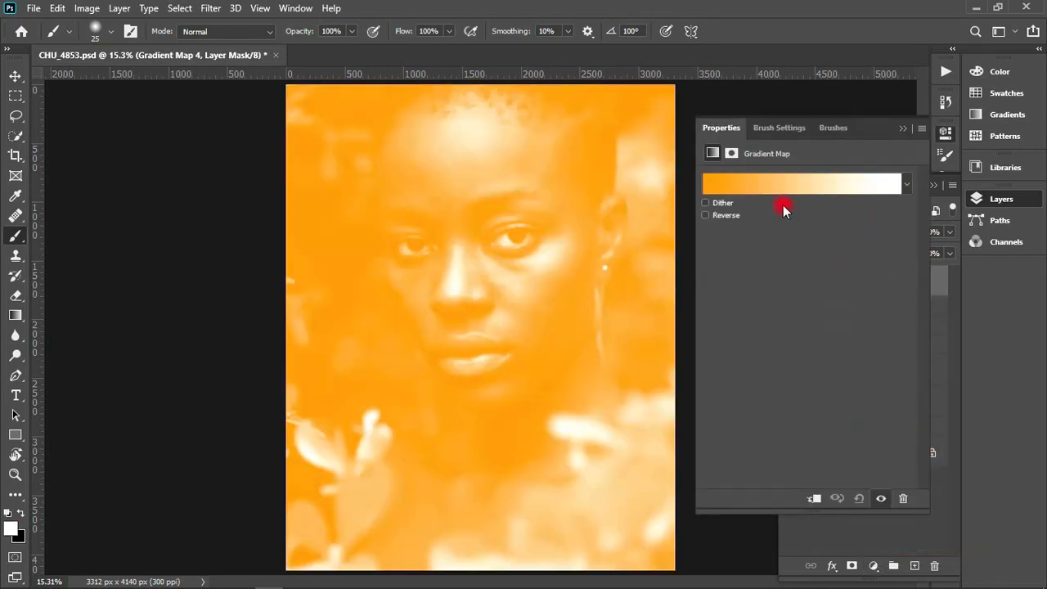
pyautogui.click(776, 186)
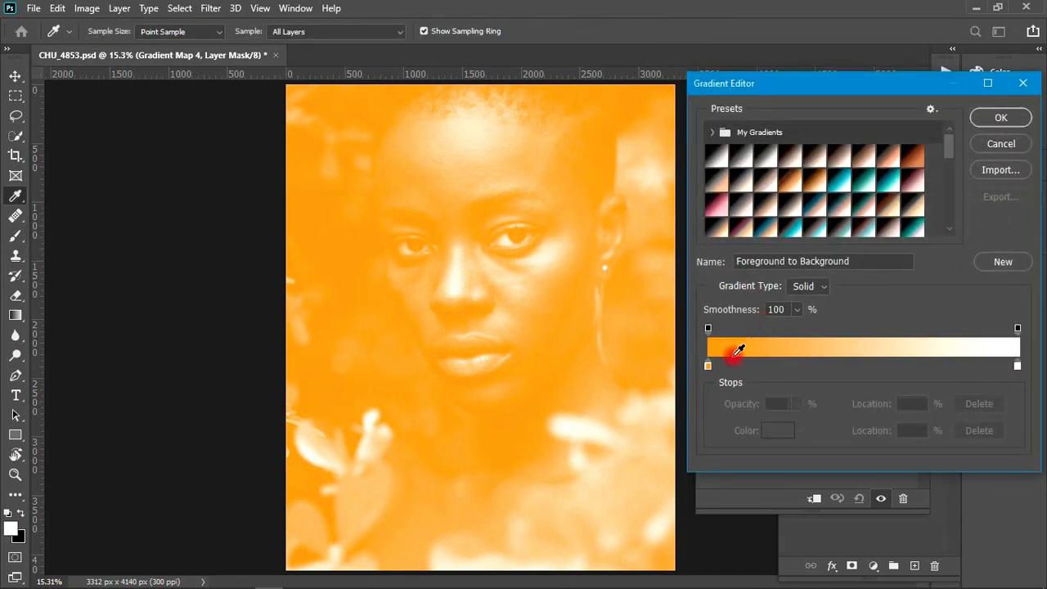
pyautogui.click(707, 365)
pyautogui.click(775, 430)
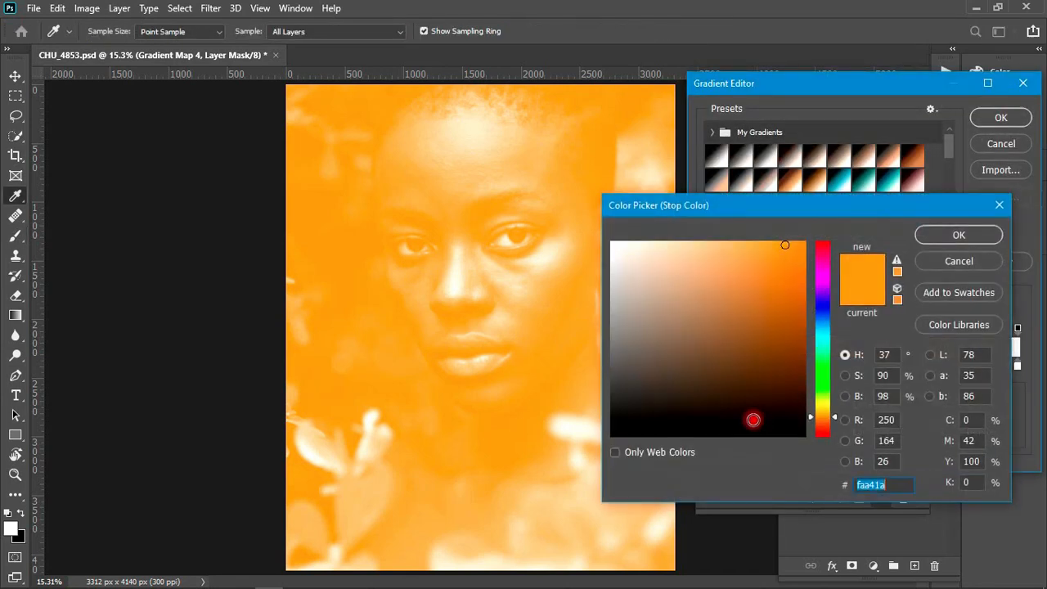
pyautogui.click(612, 242)
pyautogui.click(977, 235)
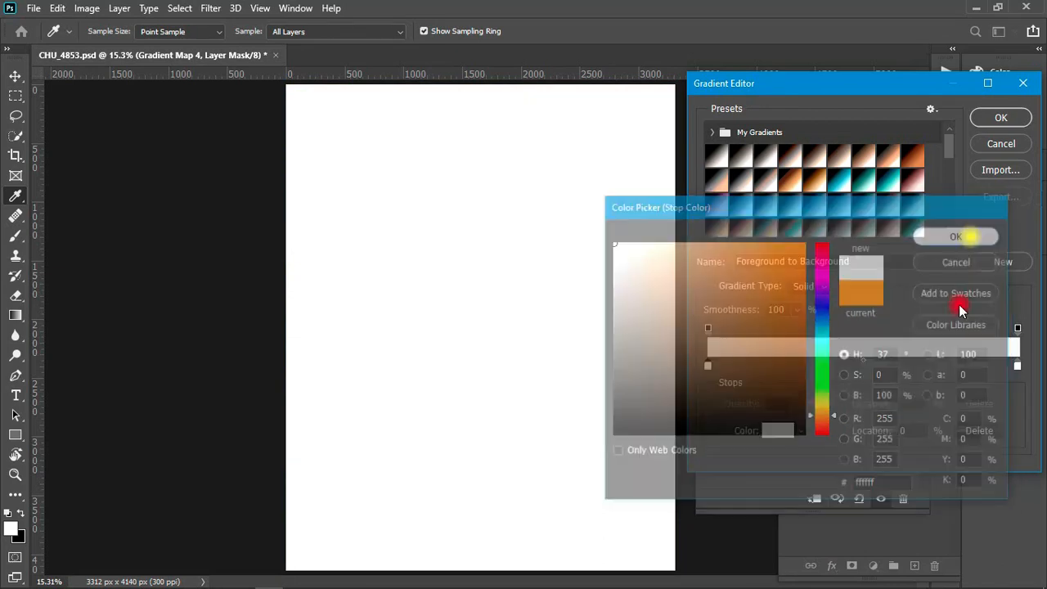
# - Set the gradient map's ending color stop to black, 000000, and accept the white-to-black gradient
pyautogui.click(1018, 368)
pyautogui.click(775, 430)
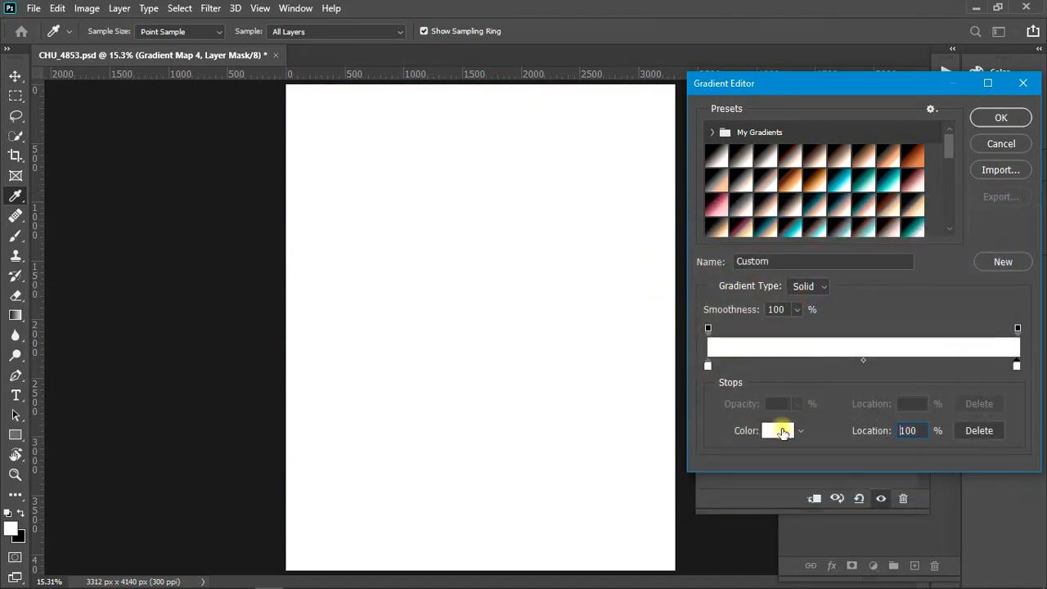
pyautogui.moveTo(675, 417); pyautogui.dragTo(576, 451)
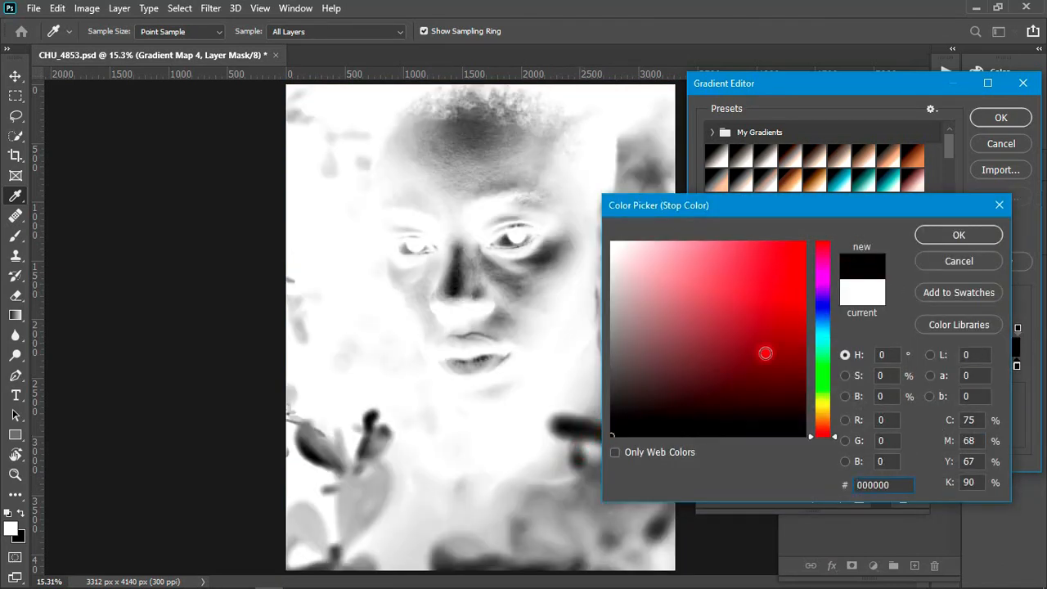
pyautogui.click(958, 235)
pyautogui.click(1000, 117)
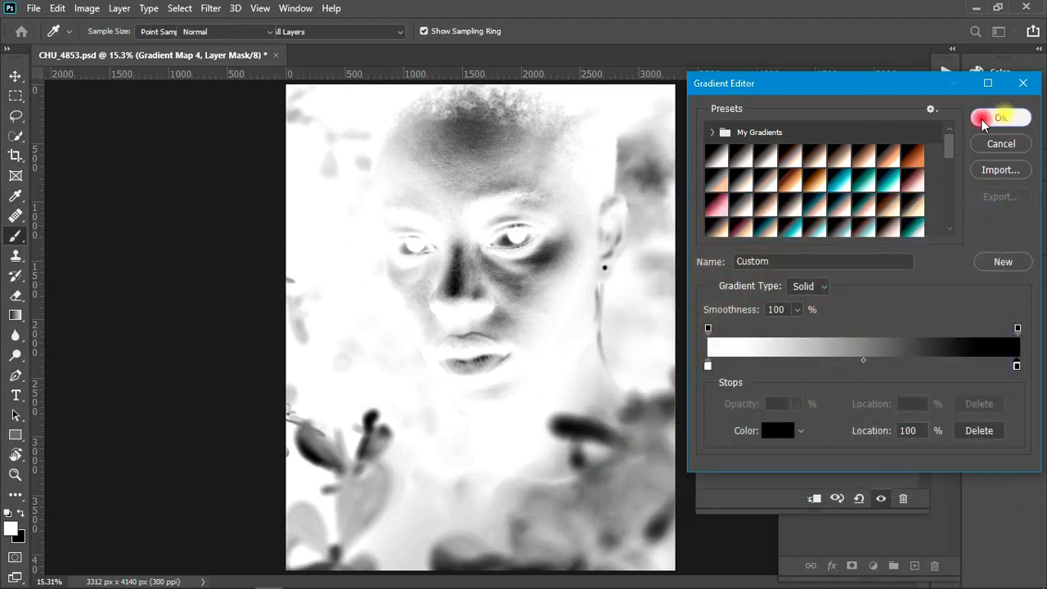
pyautogui.press('b')
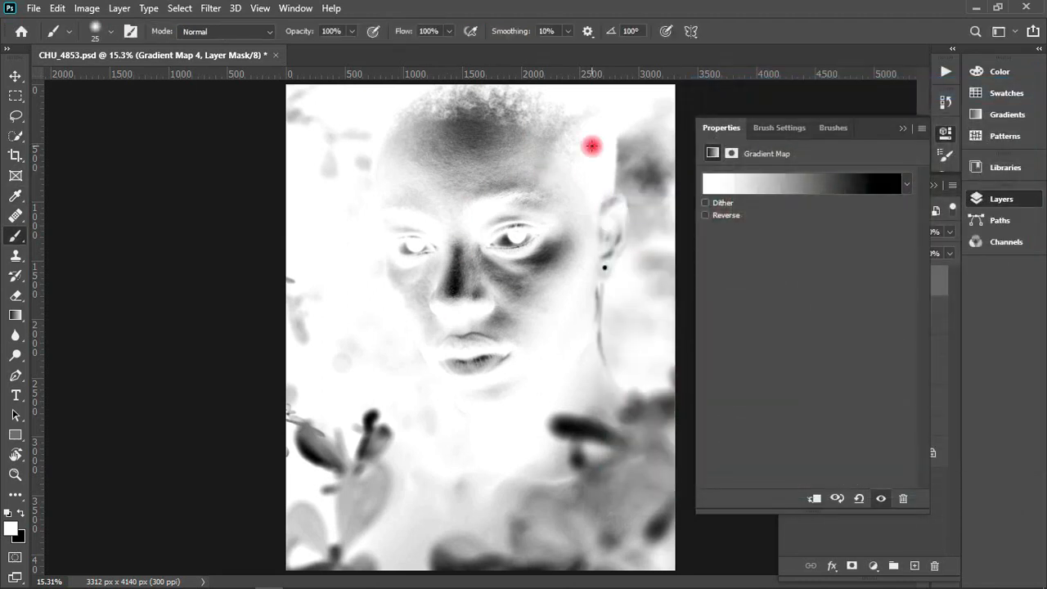
pyautogui.click(903, 127)
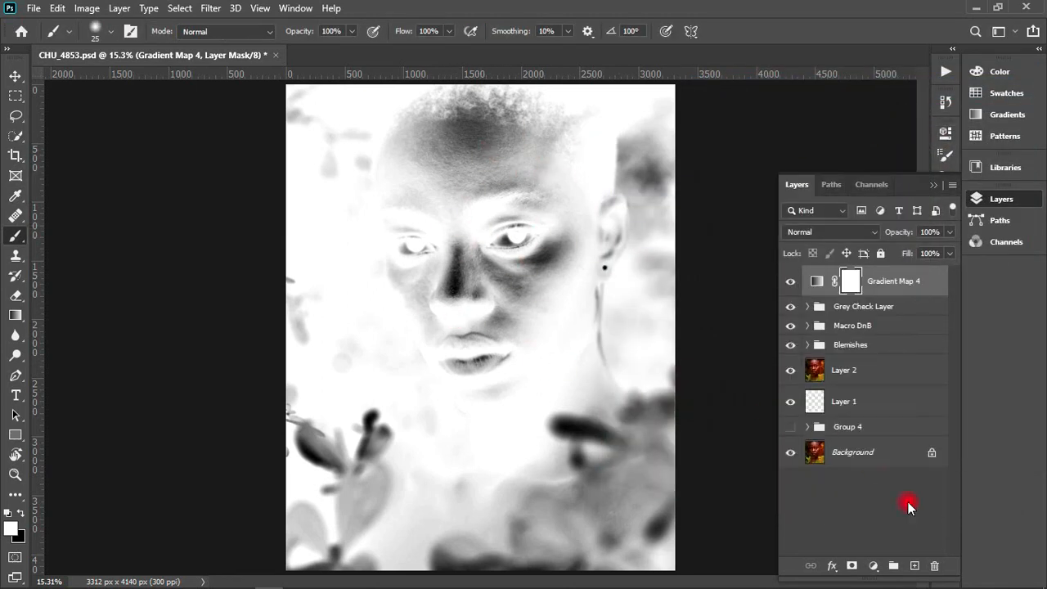
# - Add a Levels adjustment layer above the gradient map and set its midtone input level to 0.38
pyautogui.click(872, 565)
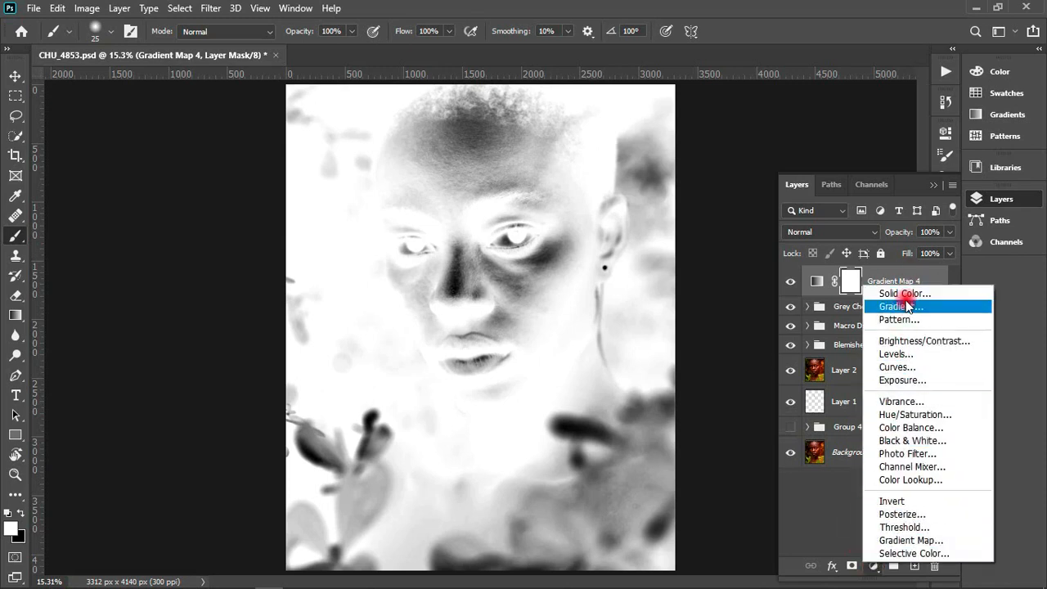
pyautogui.click(890, 359)
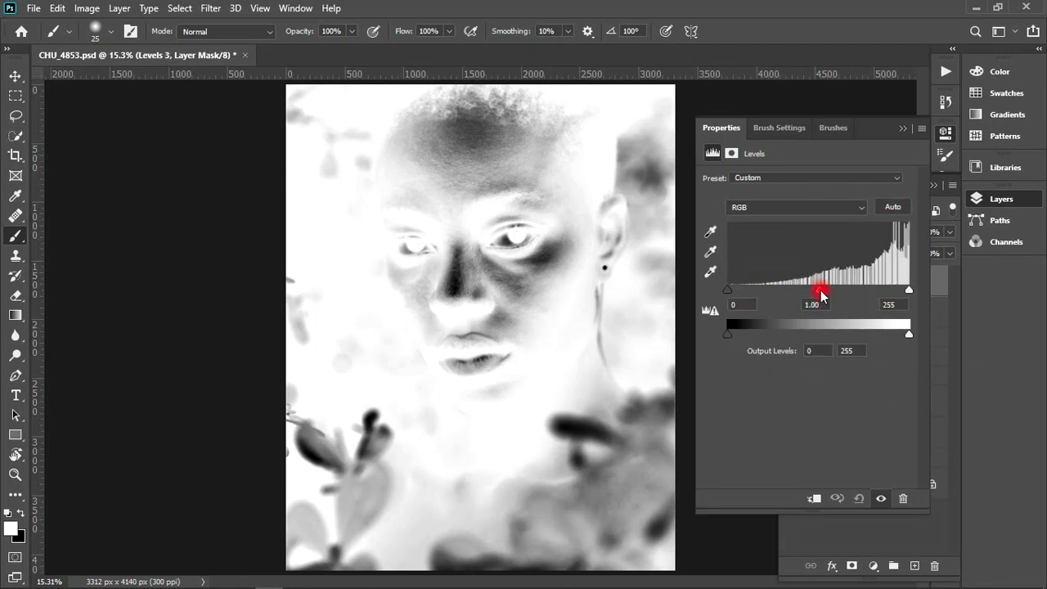
pyautogui.moveTo(819, 294); pyautogui.dragTo(868, 301)
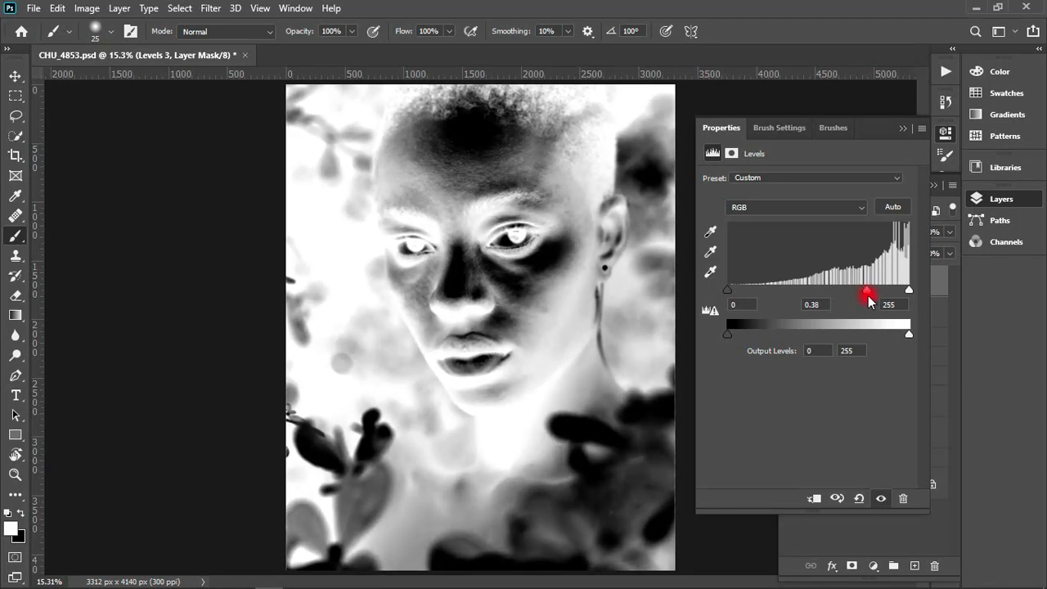
pyautogui.click(904, 132)
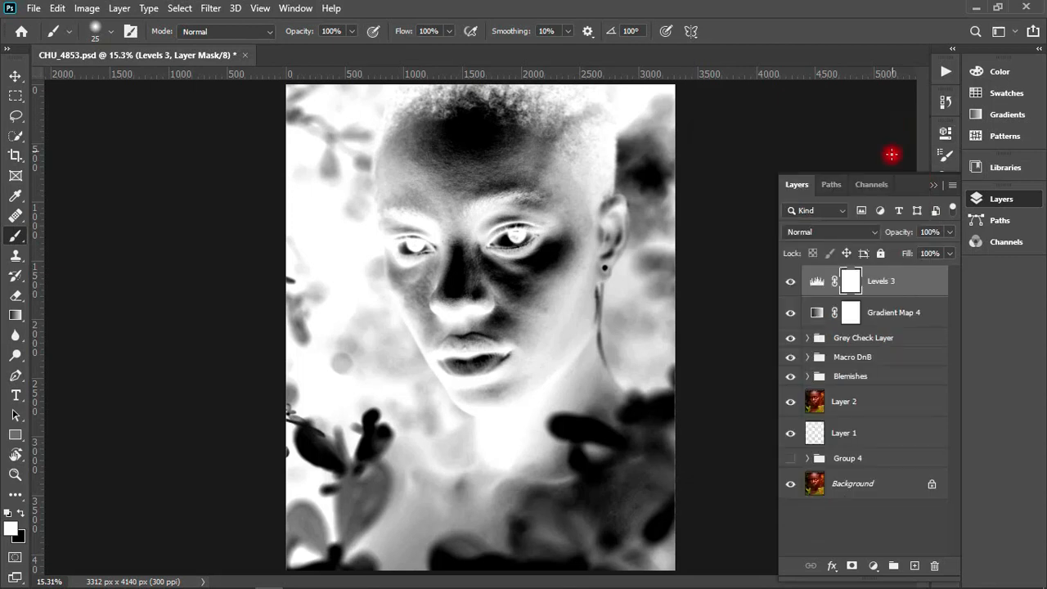
# - Group the Levels and Gradient Map layers and name the group Inverted Check Layer
pyautogui.click(887, 321)
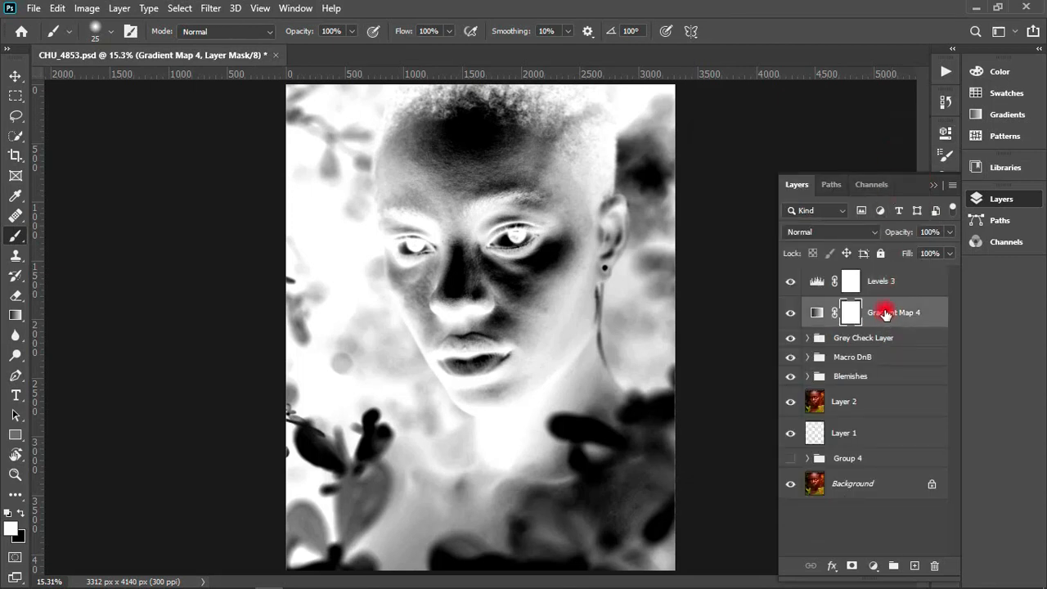
pyautogui.keyDown('shift'); pyautogui.click(897, 285); pyautogui.keyUp('shift')
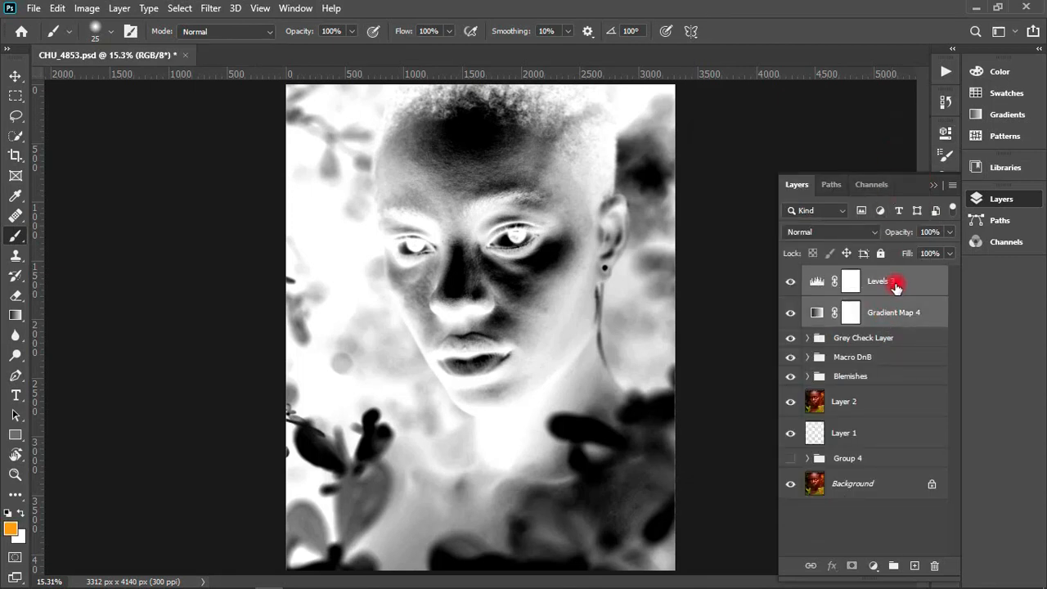
pyautogui.hotkey('ctrl', 'g')
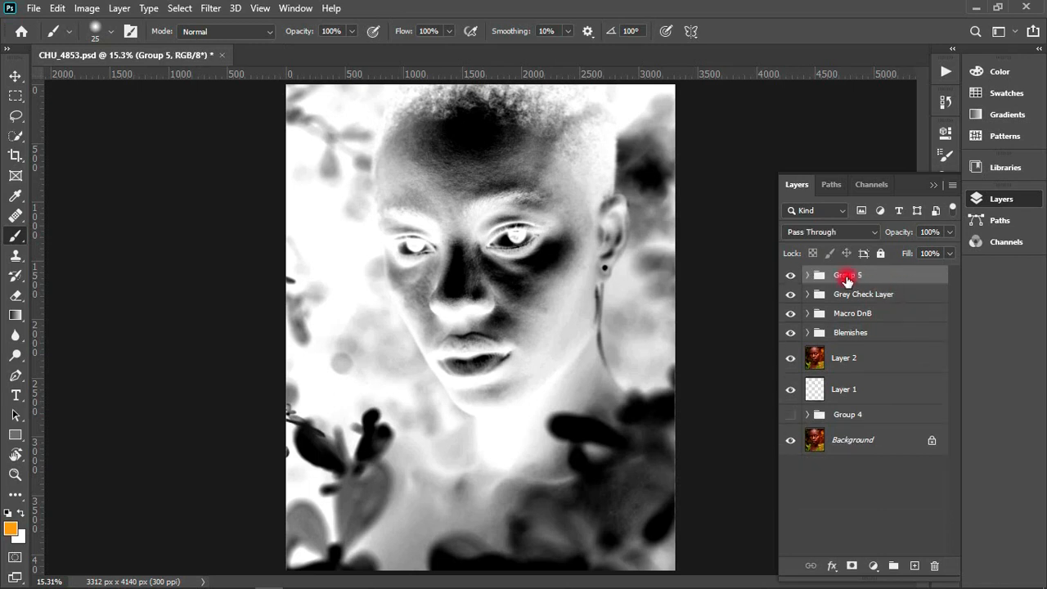
pyautogui.doubleClick(847, 276)
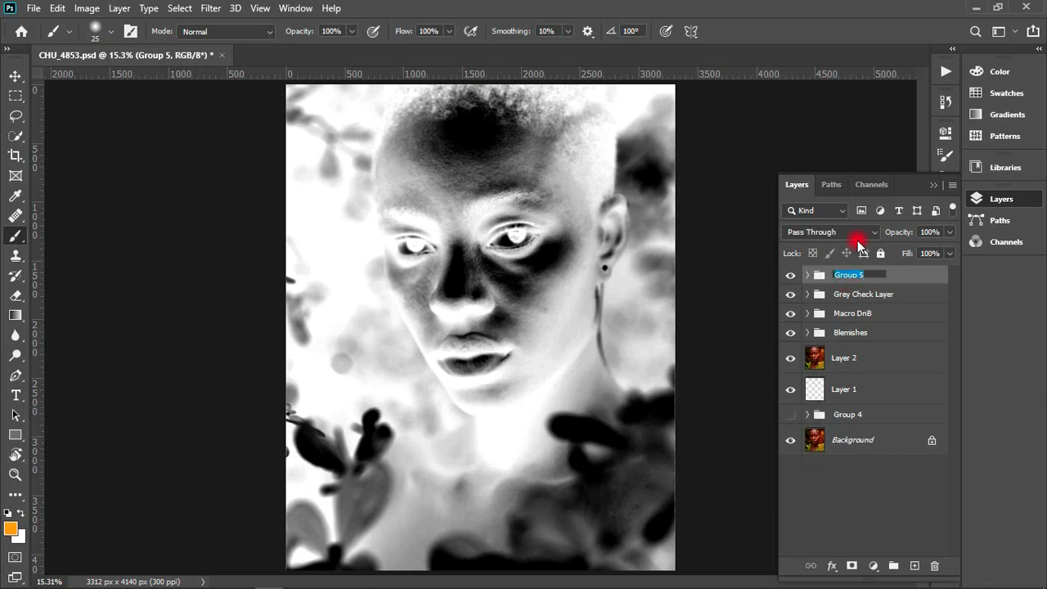
pyautogui.write('Inverte')
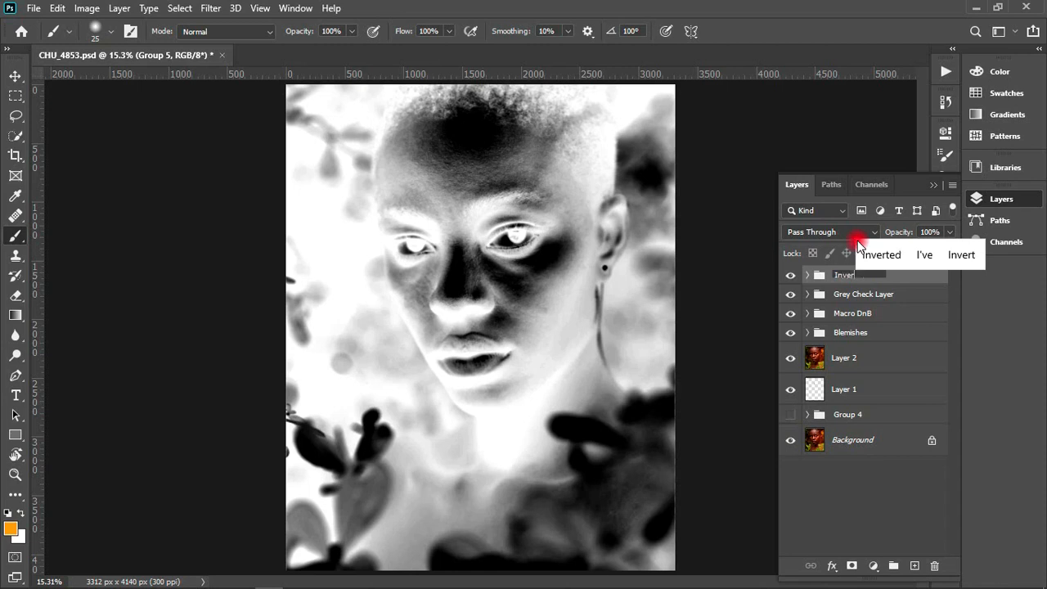
pyautogui.write('d Chec')
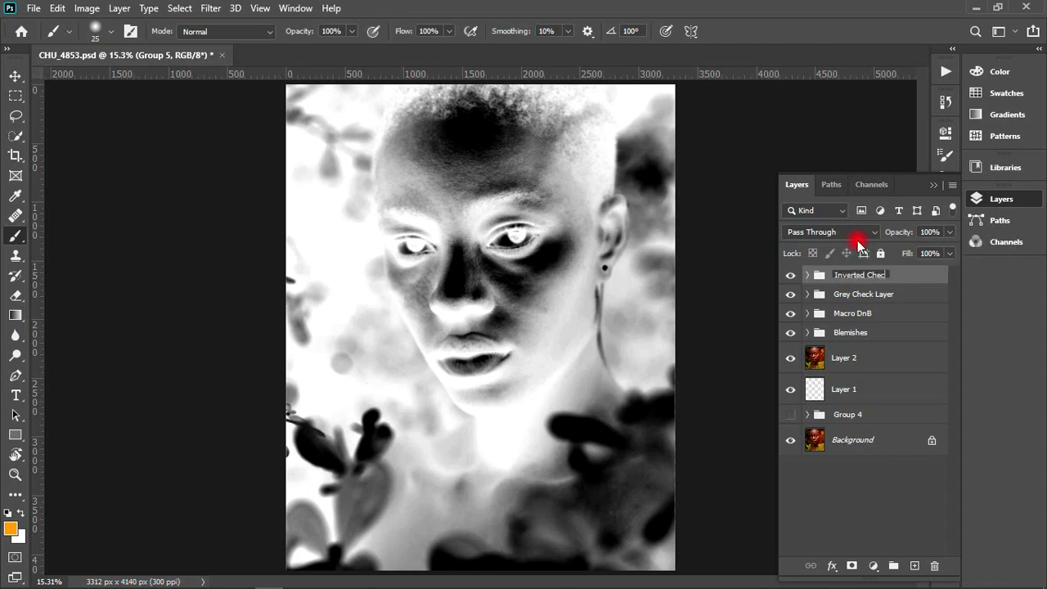
pyautogui.write('k Layer')
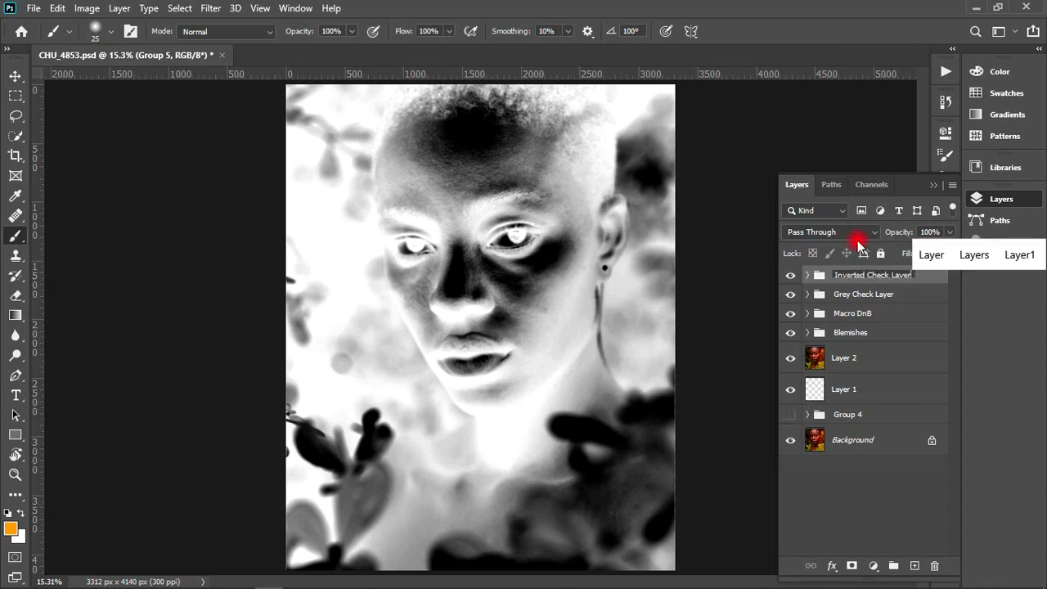
pyautogui.press('Return')
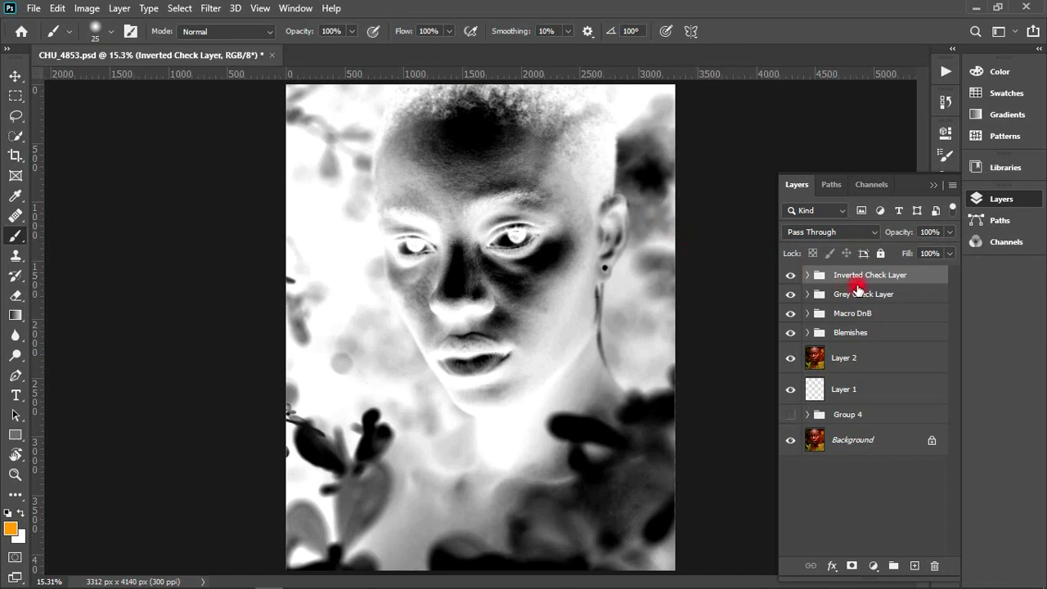
# - Hide the Inverted Check Layer group and add a blank layer directly above the Grey Check Layer group
pyautogui.click(790, 274)
pyautogui.click(836, 294)
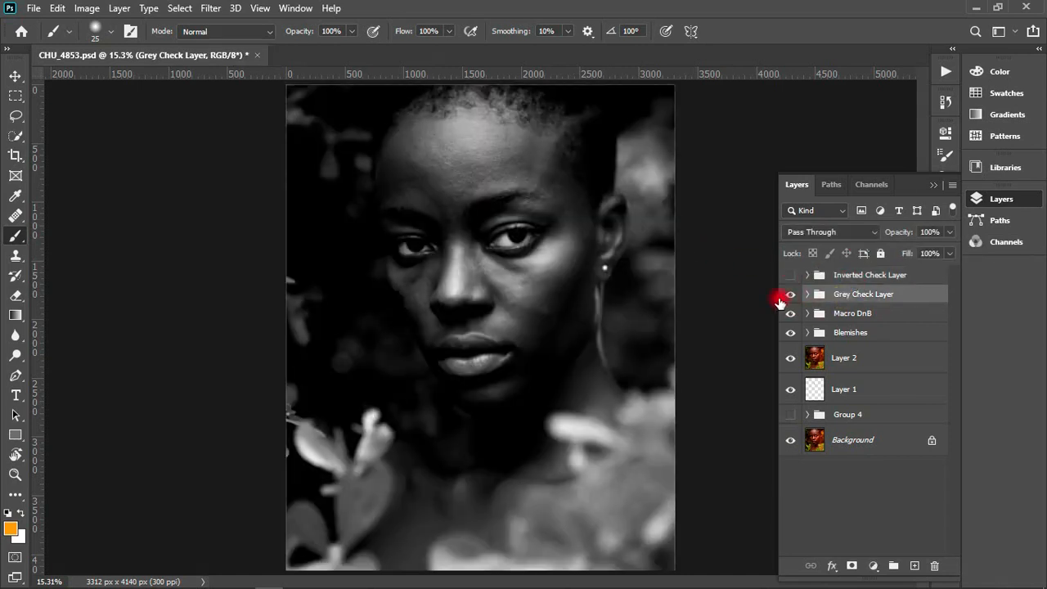
pyautogui.moveTo(511, 214)
pyautogui.mouseDown()
pyautogui.moveTo(565, 219)
pyautogui.moveTo(556, 168)
pyautogui.mouseUp()
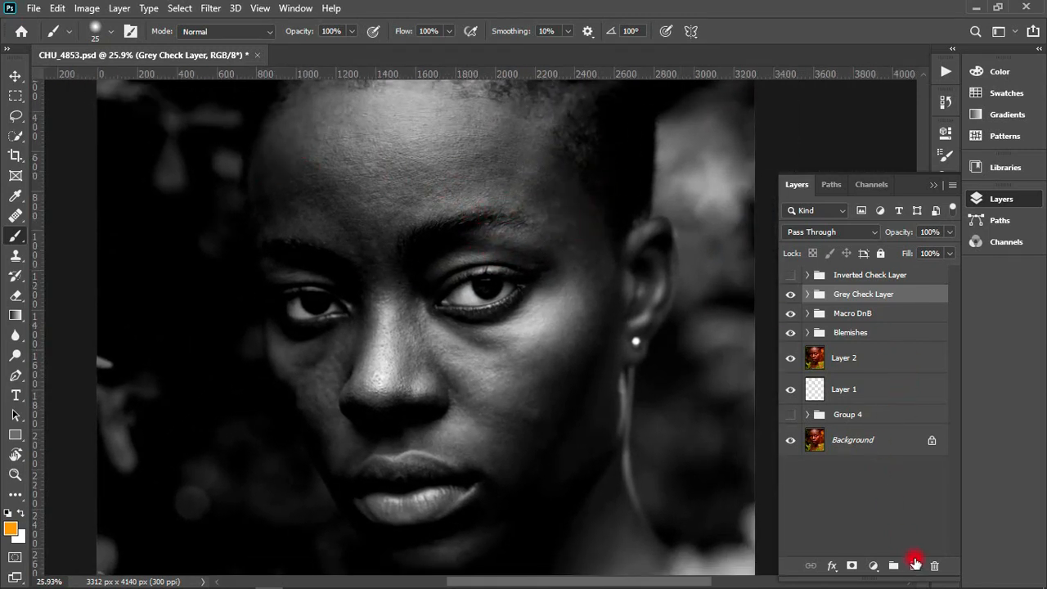
pyautogui.click(913, 564)
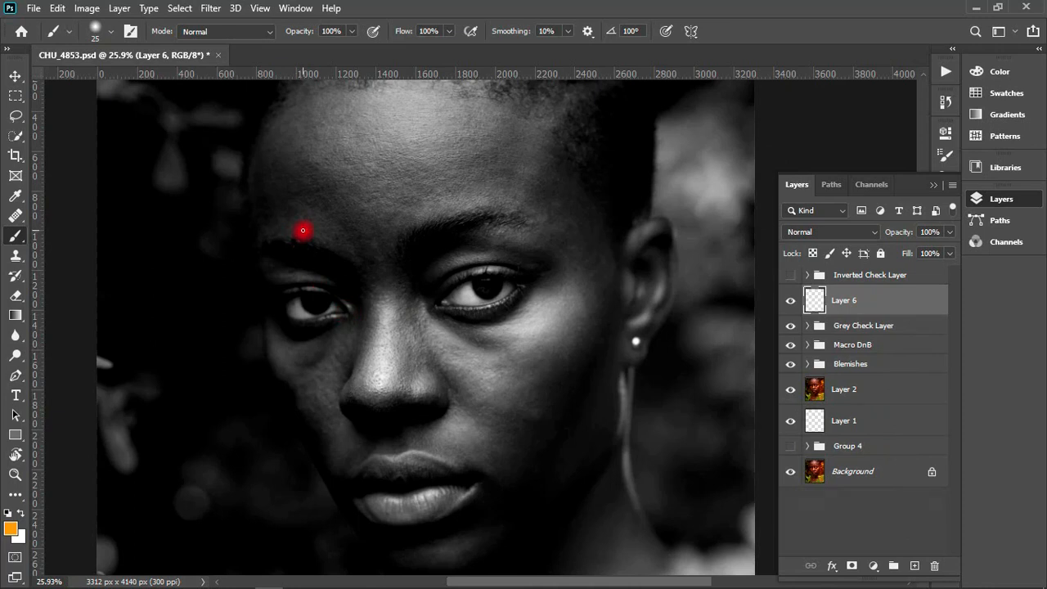
# - Swap the foreground color to white and set the brush to 100% hardness and 1 px size
pyautogui.press('x')
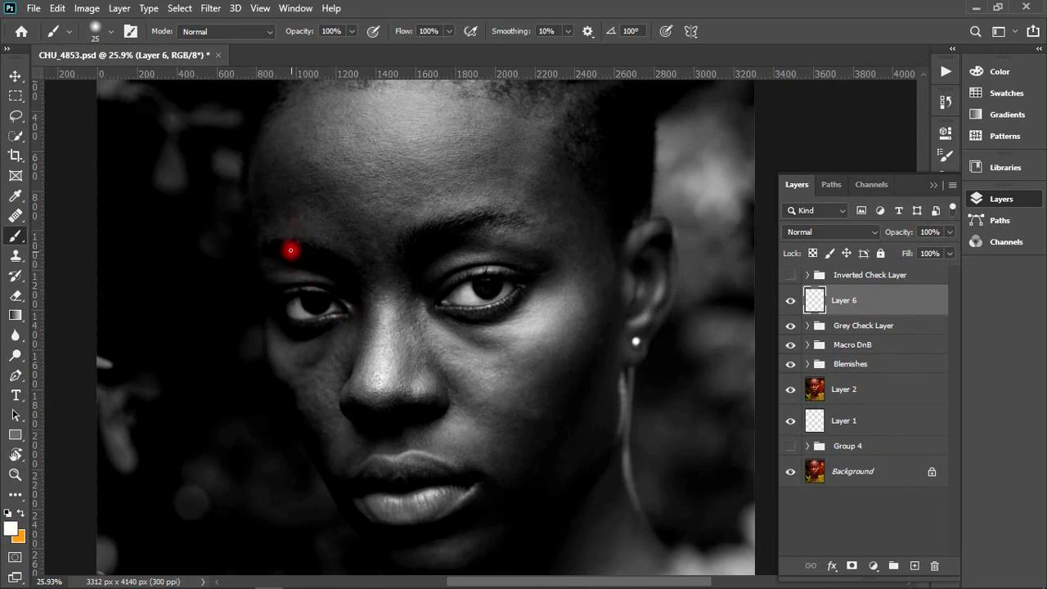
pyautogui.click(105, 33)
pyautogui.moveTo(123, 98); pyautogui.dragTo(158, 104)
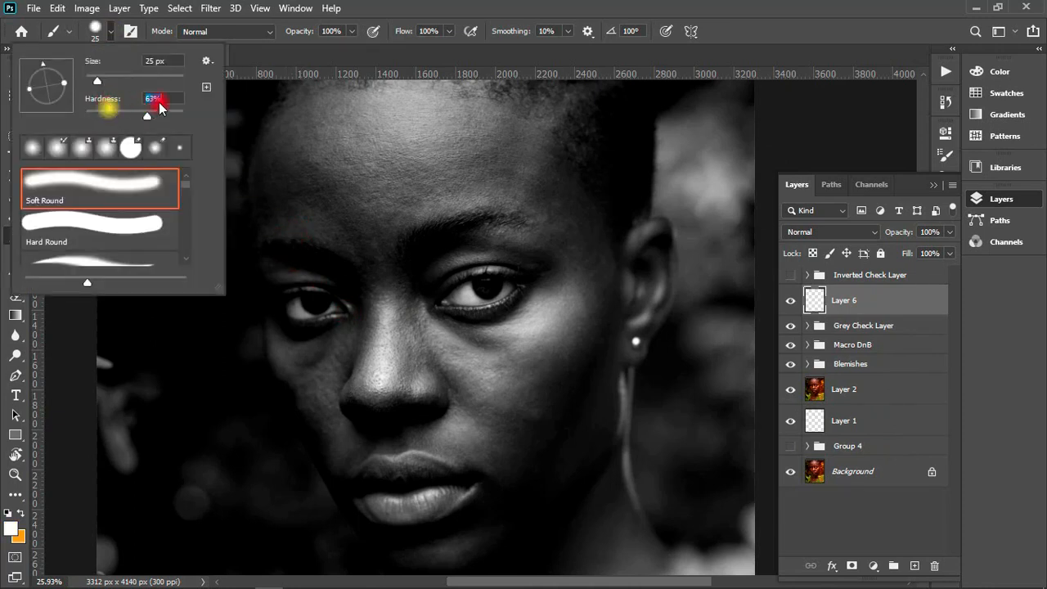
pyautogui.moveTo(98, 79); pyautogui.dragTo(85, 81)
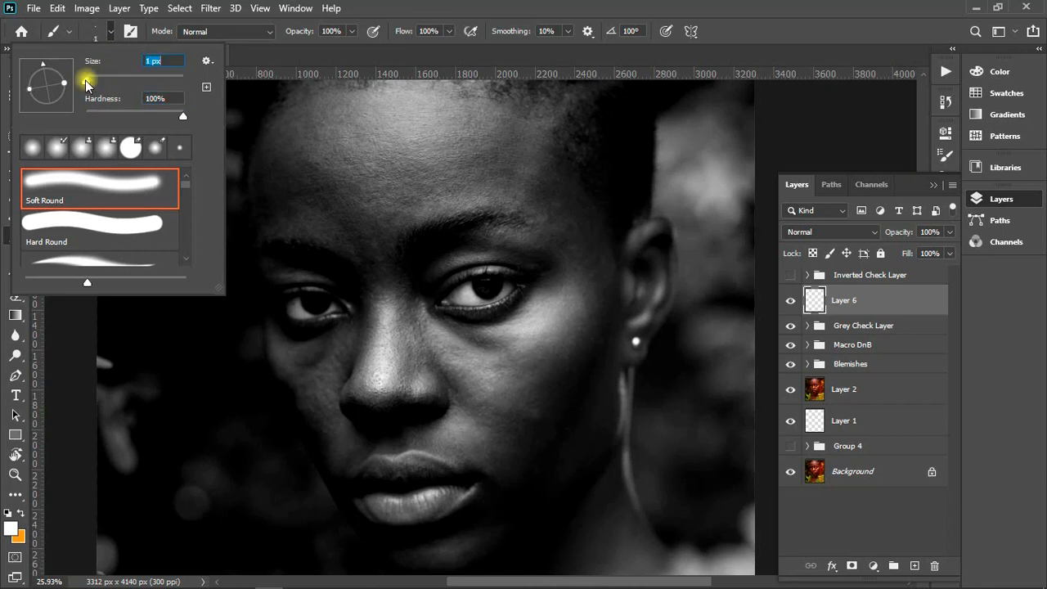
pyautogui.click(260, 62)
# - Try an outline stroke under the eye, undo it, and set the brush size to 4 px
pyautogui.moveTo(306, 339); pyautogui.dragTo(303, 379)
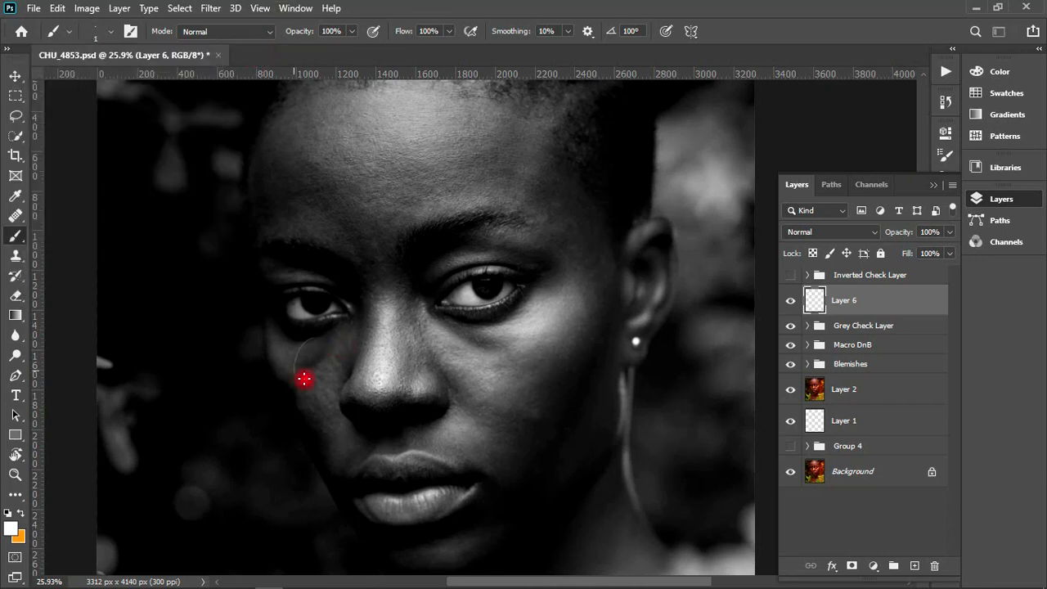
pyautogui.hotkey('ctrl', 'z')
pyautogui.click(106, 35)
pyautogui.moveTo(85, 82)
pyautogui.mouseDown()
pyautogui.moveTo(96, 87)
pyautogui.moveTo(85, 90)
pyautogui.mouseUp()
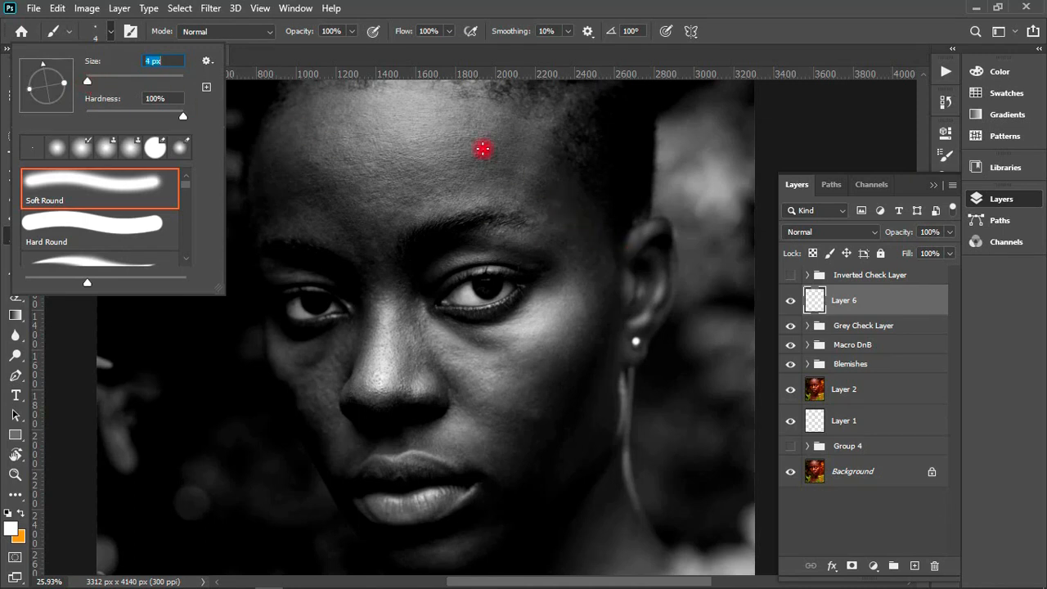
# - Outline the dark patches under both eyes in white on the blank layer
pyautogui.moveTo(312, 342); pyautogui.dragTo(299, 377)
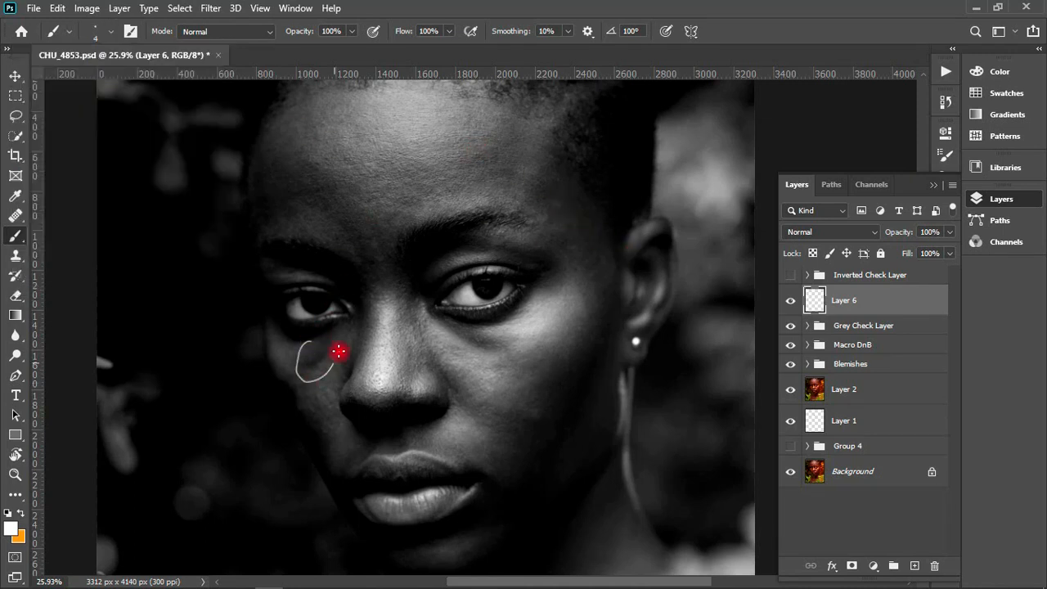
pyautogui.moveTo(332, 326); pyautogui.dragTo(312, 340)
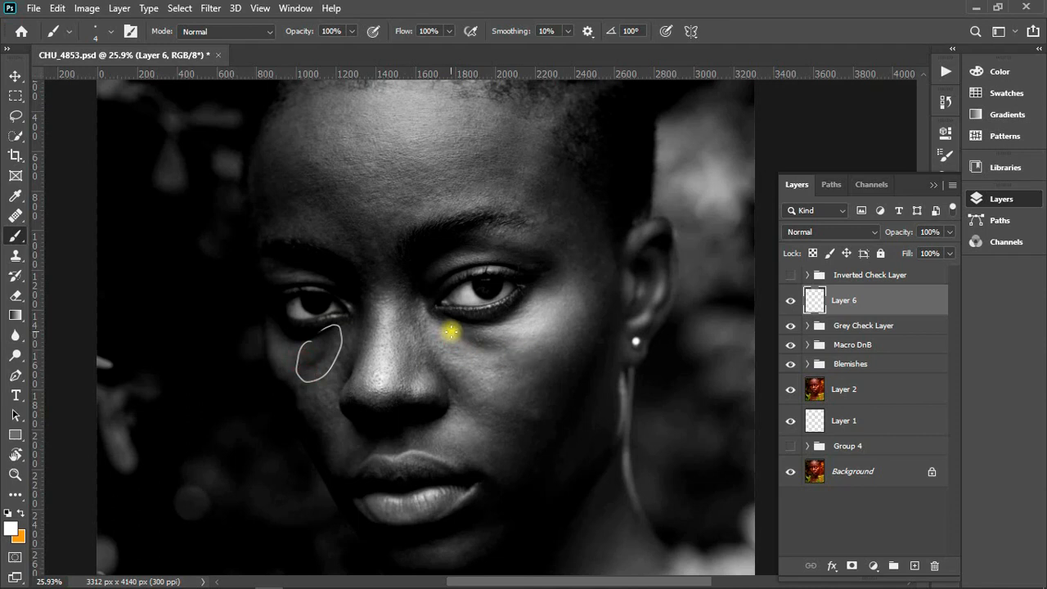
pyautogui.moveTo(450, 331)
pyautogui.mouseDown()
pyautogui.moveTo(502, 352)
pyautogui.moveTo(508, 333)
pyautogui.moveTo(451, 329)
pyautogui.mouseUp()
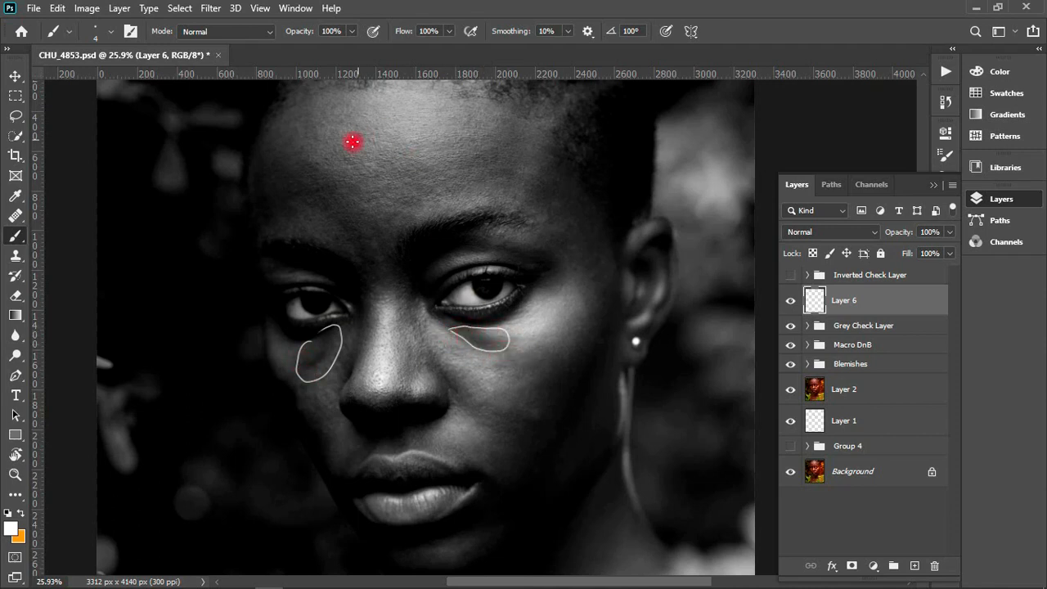
# - Outline the dark patches on the forehead above both eyebrows, at its lower center, and between the brows
pyautogui.moveTo(264, 224)
pyautogui.mouseDown()
pyautogui.moveTo(244, 187)
pyautogui.moveTo(266, 161)
pyautogui.mouseUp()
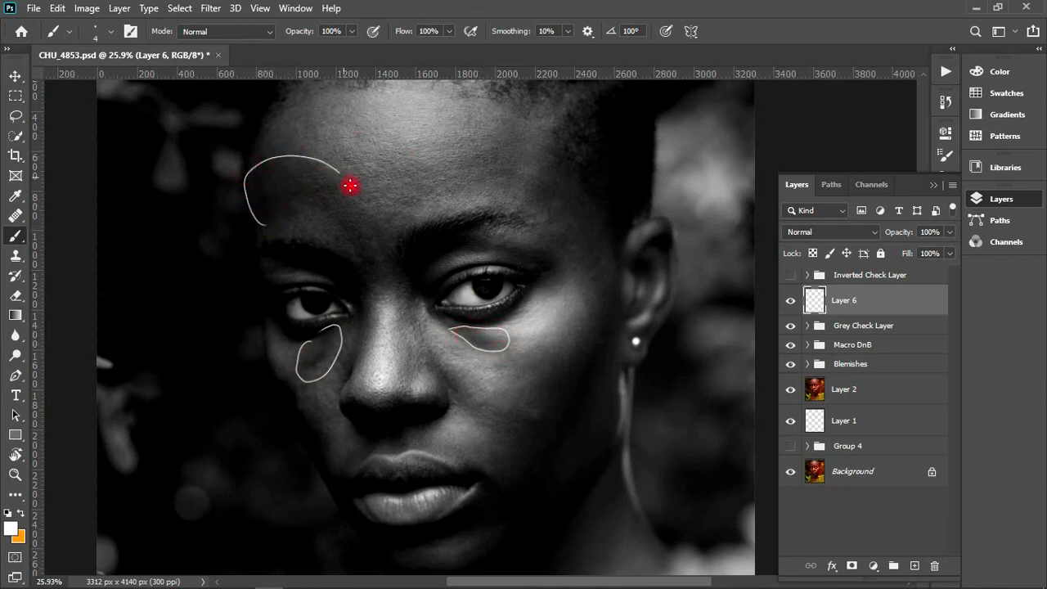
pyautogui.moveTo(341, 233)
pyautogui.mouseDown()
pyautogui.moveTo(357, 271)
pyautogui.moveTo(327, 231)
pyautogui.mouseUp()
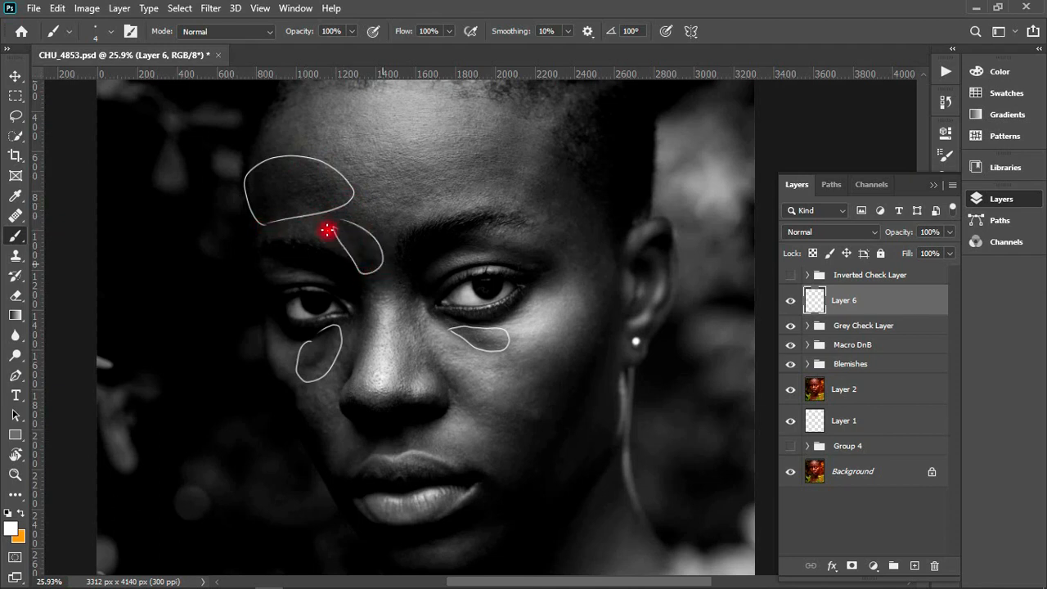
pyautogui.moveTo(391, 176)
pyautogui.mouseDown()
pyautogui.moveTo(418, 212)
pyautogui.moveTo(440, 190)
pyautogui.moveTo(428, 162)
pyautogui.moveTo(393, 168)
pyautogui.mouseUp()
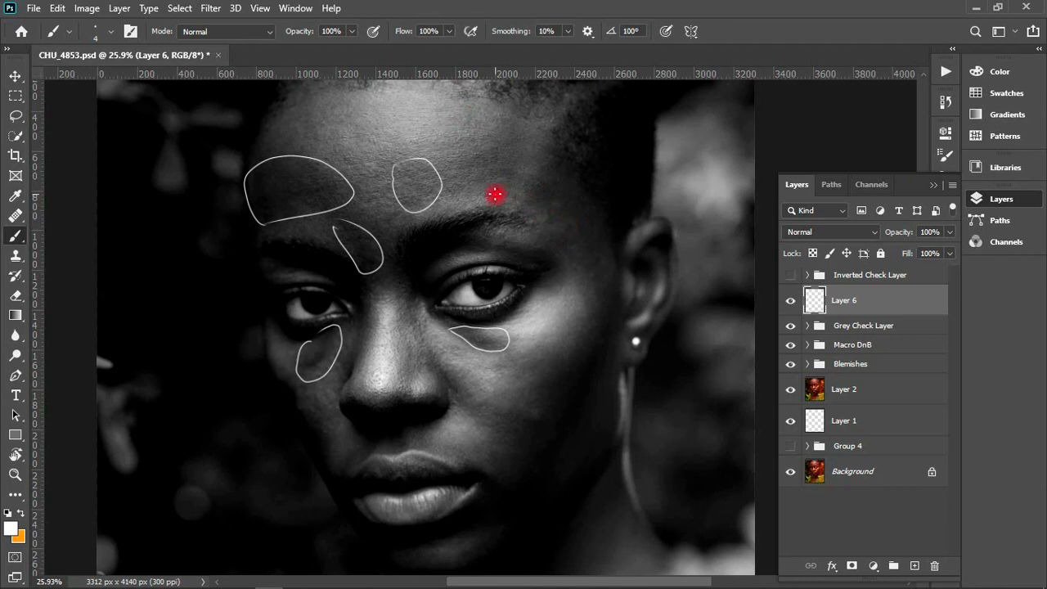
pyautogui.moveTo(496, 196)
pyautogui.mouseDown()
pyautogui.moveTo(577, 210)
pyautogui.moveTo(513, 169)
pyautogui.mouseUp()
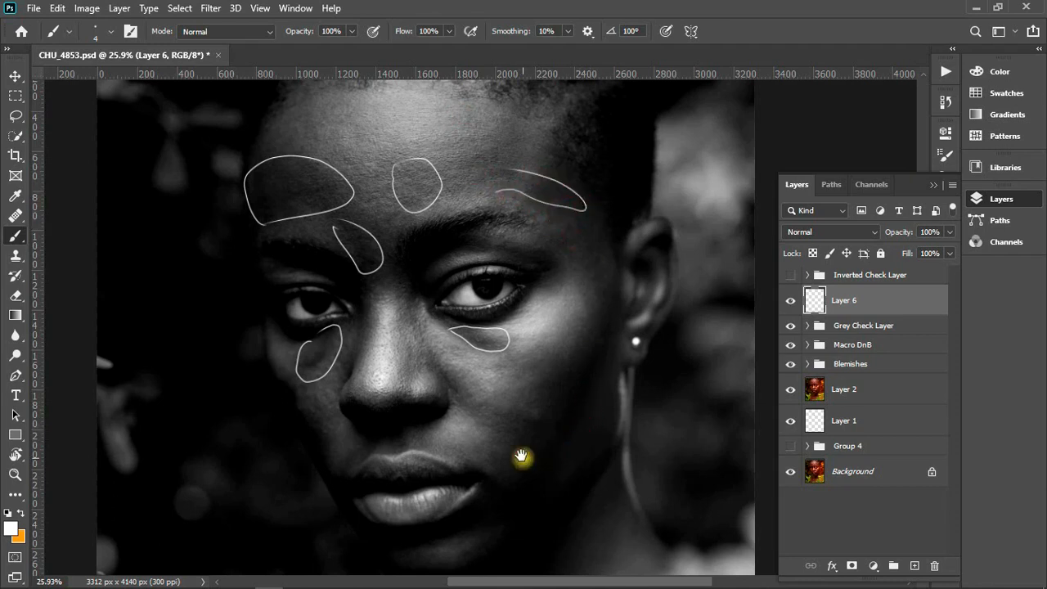
# - Outline the long shadow along the cheek below the earring and the dark patch at that eye's outer corner
pyautogui.scroll(-3, 527, 409)
pyautogui.moveTo(600, 198)
pyautogui.mouseDown()
pyautogui.moveTo(562, 275)
pyautogui.moveTo(567, 303)
pyautogui.moveTo(524, 318)
pyautogui.moveTo(464, 448)
pyautogui.moveTo(496, 433)
pyautogui.moveTo(535, 380)
pyautogui.moveTo(560, 296)
pyautogui.mouseUp()
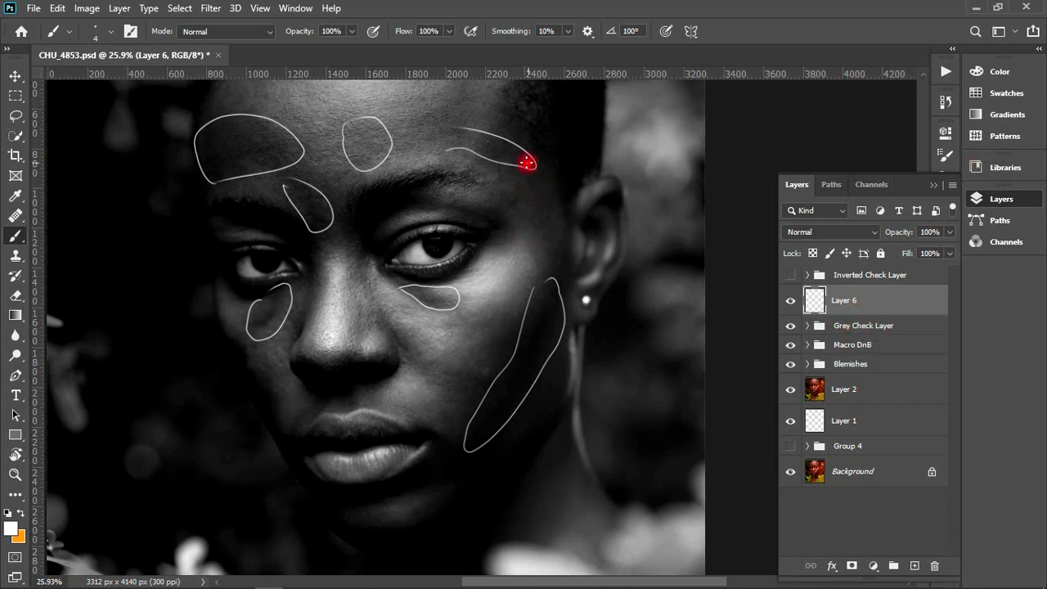
pyautogui.moveTo(498, 186); pyautogui.dragTo(485, 253)
pyautogui.moveTo(506, 331)
pyautogui.mouseDown()
pyautogui.moveTo(479, 311)
pyautogui.moveTo(511, 305)
pyautogui.moveTo(479, 304)
pyautogui.mouseUp()
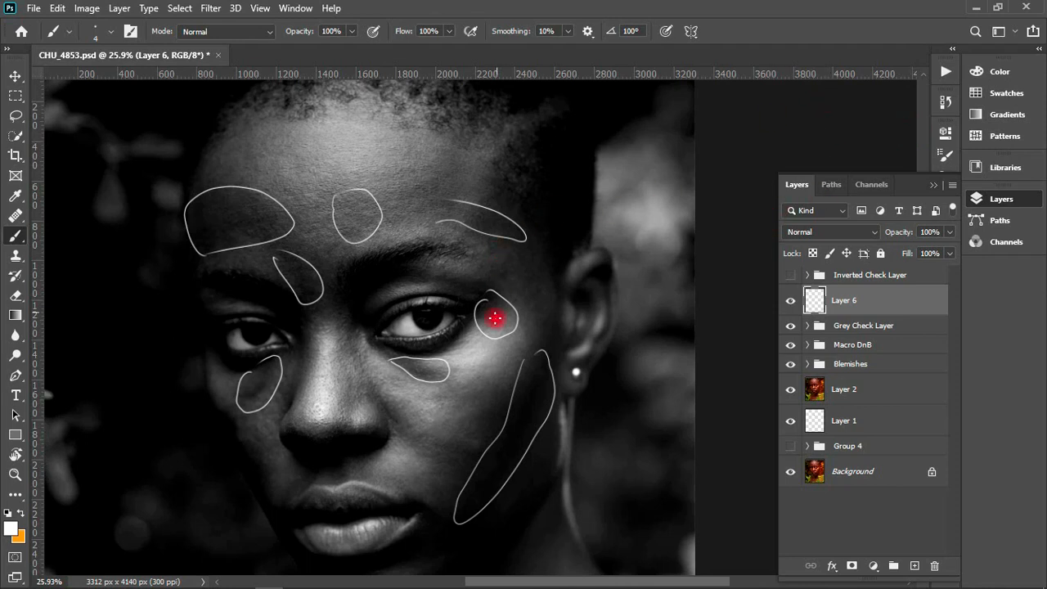
pyautogui.moveTo(425, 416); pyautogui.dragTo(496, 246)
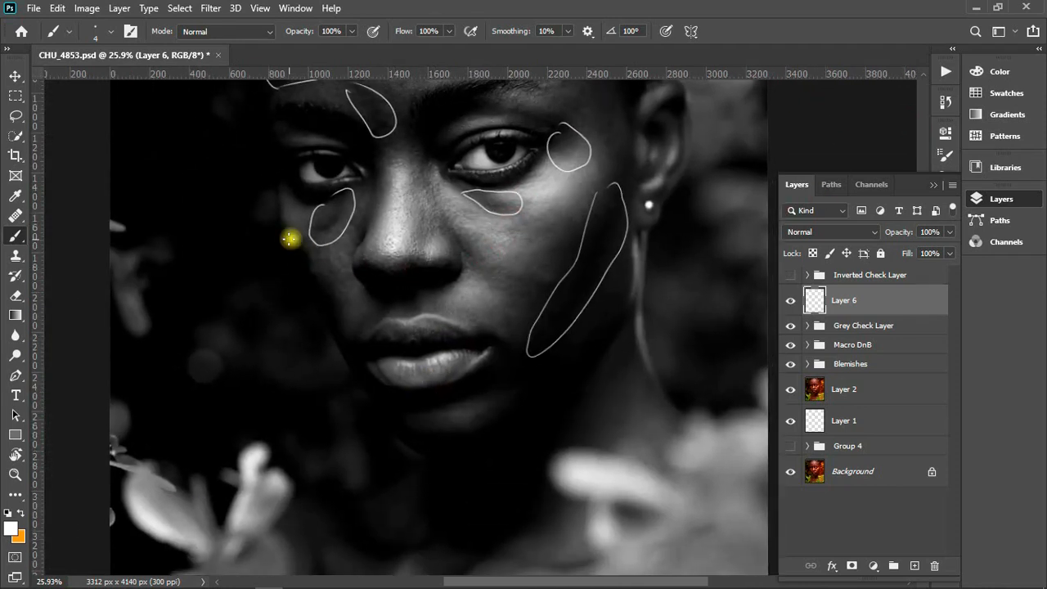
# - Outline the dark areas on the cheek opposite the earring, above the upper lip, and along the chin
pyautogui.moveTo(291, 238)
pyautogui.mouseDown()
pyautogui.moveTo(337, 291)
pyautogui.moveTo(341, 326)
pyautogui.moveTo(288, 245)
pyautogui.mouseUp()
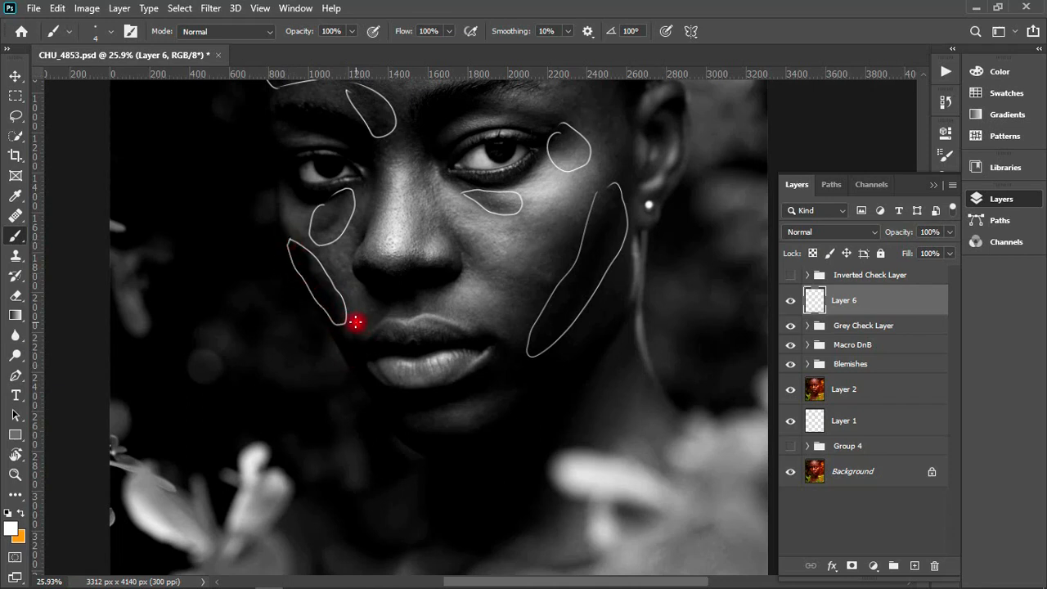
pyautogui.moveTo(347, 336)
pyautogui.mouseDown()
pyautogui.moveTo(366, 309)
pyautogui.moveTo(415, 295)
pyautogui.moveTo(470, 303)
pyautogui.moveTo(492, 331)
pyautogui.moveTo(405, 312)
pyautogui.mouseUp()
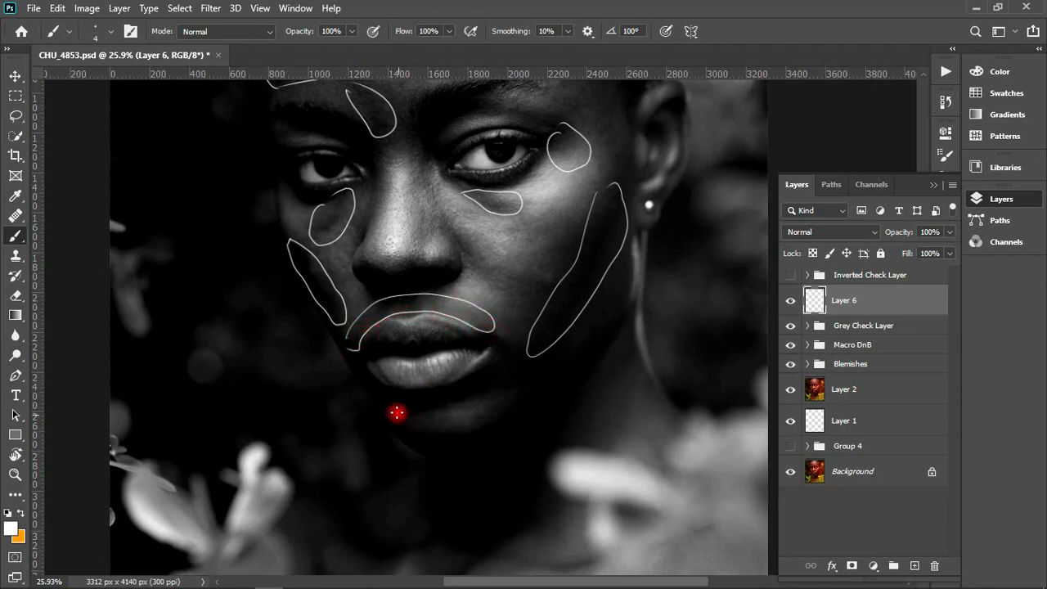
pyautogui.moveTo(389, 415)
pyautogui.mouseDown()
pyautogui.moveTo(471, 428)
pyautogui.moveTo(516, 400)
pyautogui.moveTo(511, 422)
pyautogui.moveTo(486, 442)
pyautogui.moveTo(438, 458)
pyautogui.moveTo(390, 439)
pyautogui.mouseUp()
pyautogui.moveTo(573, 428)
pyautogui.mouseDown()
pyautogui.moveTo(504, 235)
pyautogui.moveTo(465, 355)
pyautogui.moveTo(373, 496)
pyautogui.mouseUp()
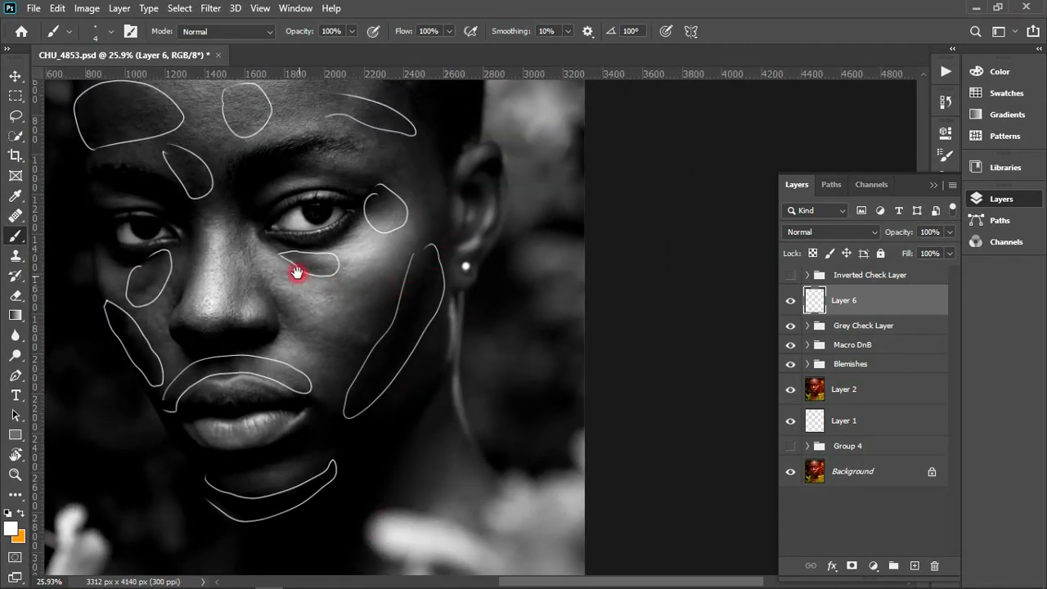
# - Outline the uneven patches on both sides of the upper forehead near the hairline
pyautogui.moveTo(298, 274); pyautogui.dragTo(419, 343)
pyautogui.scroll(-1, 450, 279)
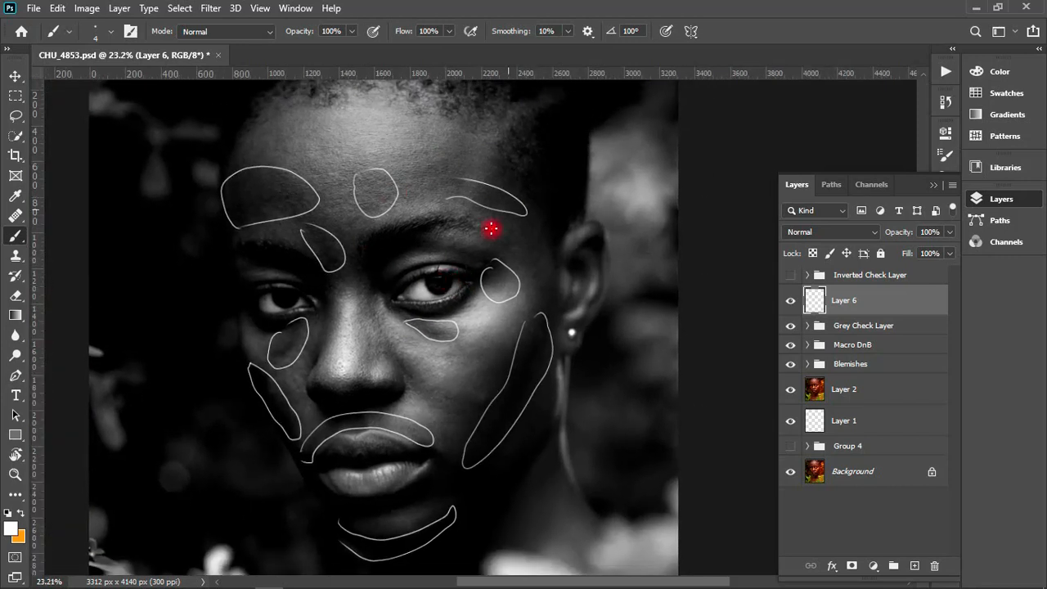
pyautogui.moveTo(435, 134)
pyautogui.mouseDown()
pyautogui.moveTo(471, 139)
pyautogui.moveTo(462, 164)
pyautogui.moveTo(454, 211)
pyautogui.mouseUp()
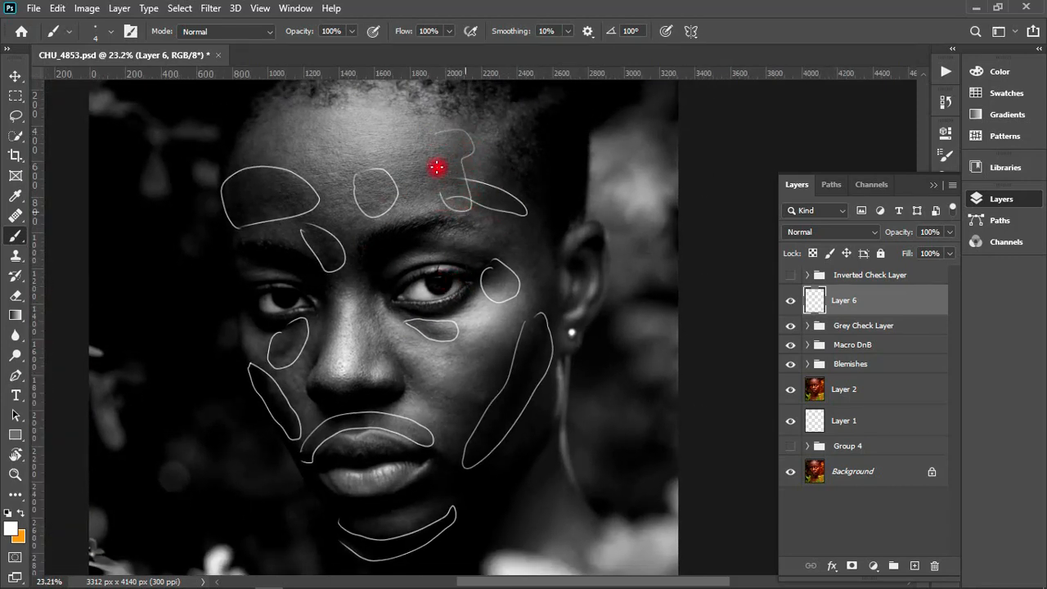
pyautogui.moveTo(437, 167); pyautogui.dragTo(439, 152)
pyautogui.moveTo(262, 129)
pyautogui.mouseDown()
pyautogui.moveTo(344, 155)
pyautogui.moveTo(313, 147)
pyautogui.moveTo(243, 157)
pyautogui.moveTo(263, 147)
pyautogui.moveTo(260, 136)
pyautogui.moveTo(323, 128)
pyautogui.moveTo(364, 154)
pyautogui.moveTo(245, 156)
pyautogui.mouseUp()
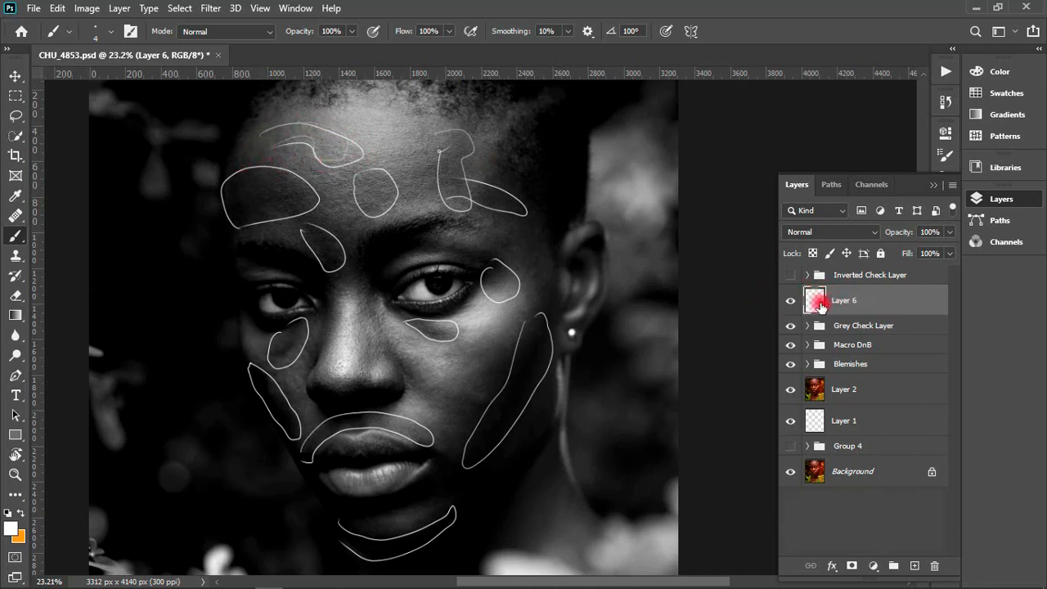
# - Hide the outline layer, then add a new blank layer with the Inverted Check Layer group shown above it
pyautogui.click(790, 300)
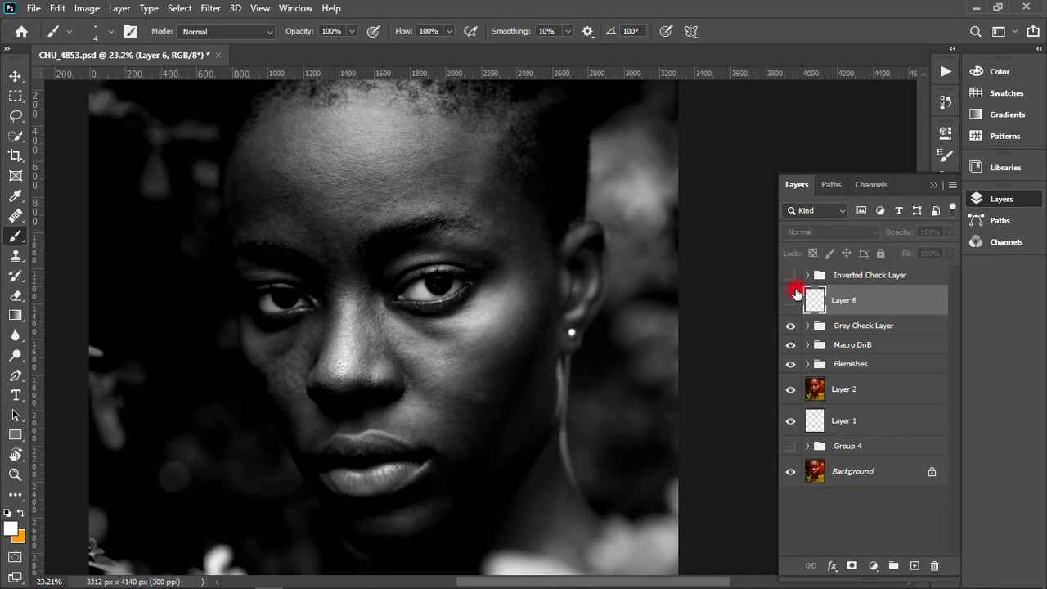
pyautogui.click(914, 565)
pyautogui.click(792, 276)
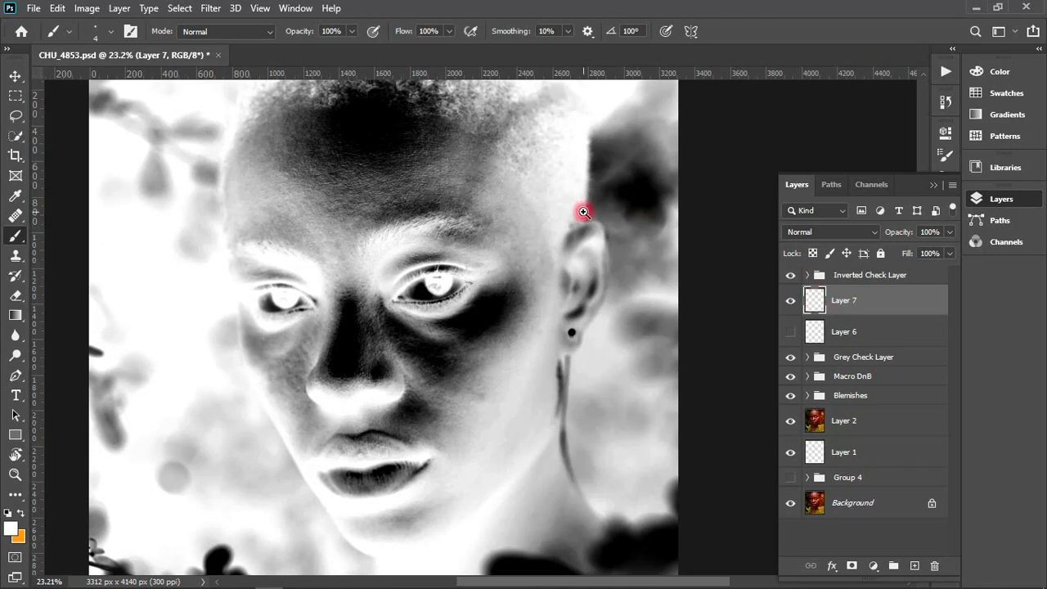
pyautogui.moveTo(584, 211); pyautogui.dragTo(575, 213)
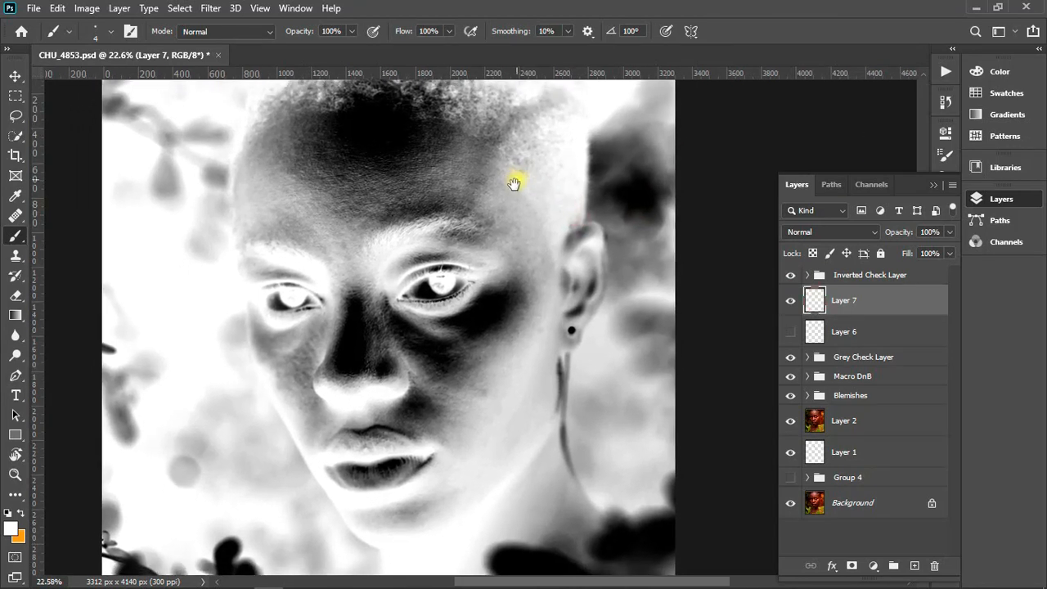
pyautogui.moveTo(520, 171); pyautogui.dragTo(515, 178)
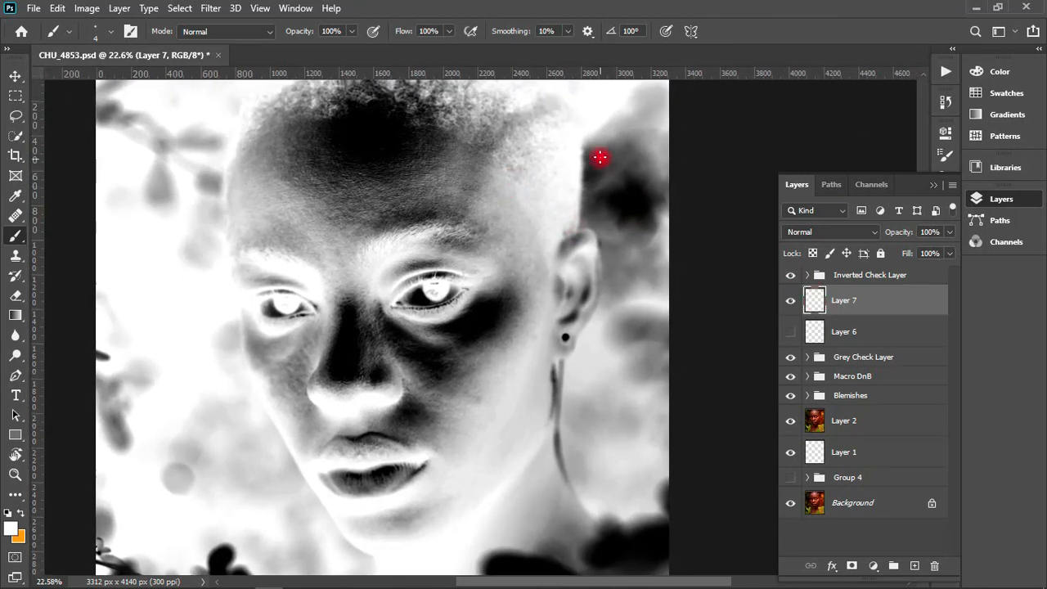
# - Compare the grey and inverted views, then outline the patch on the forehead beside the temple on the earring side
pyautogui.click(790, 278)
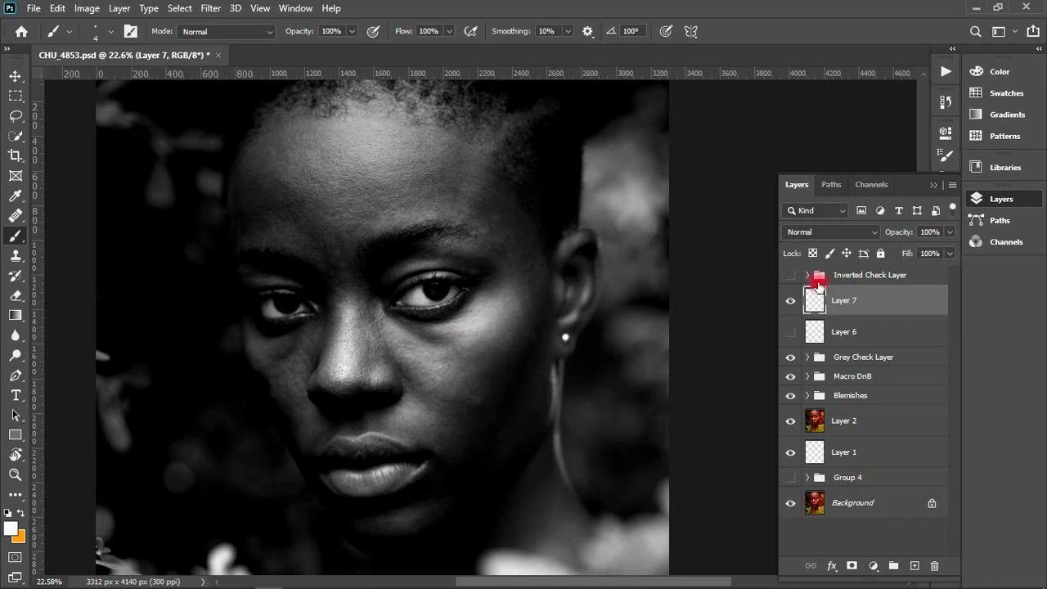
pyautogui.click(790, 277)
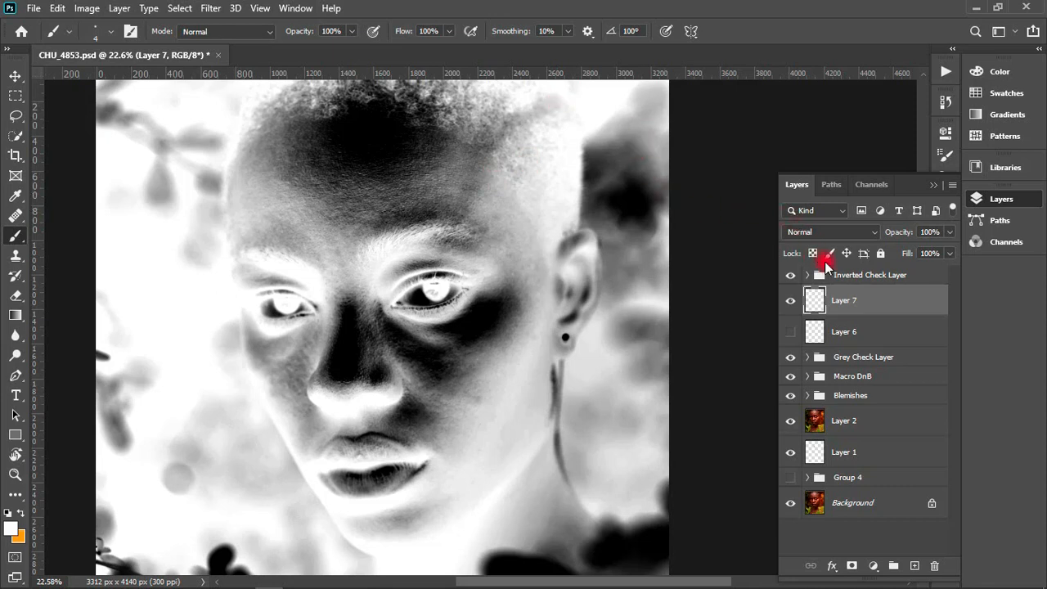
pyautogui.click(464, 152)
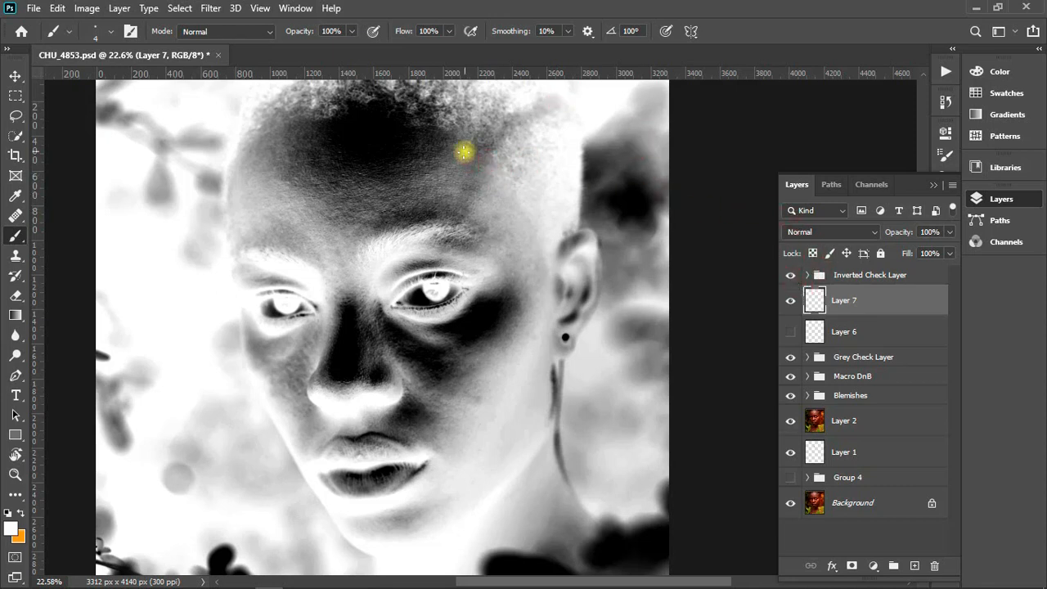
pyautogui.moveTo(462, 151)
pyautogui.mouseDown()
pyautogui.moveTo(452, 210)
pyautogui.moveTo(464, 219)
pyautogui.moveTo(495, 165)
pyautogui.moveTo(463, 149)
pyautogui.mouseUp()
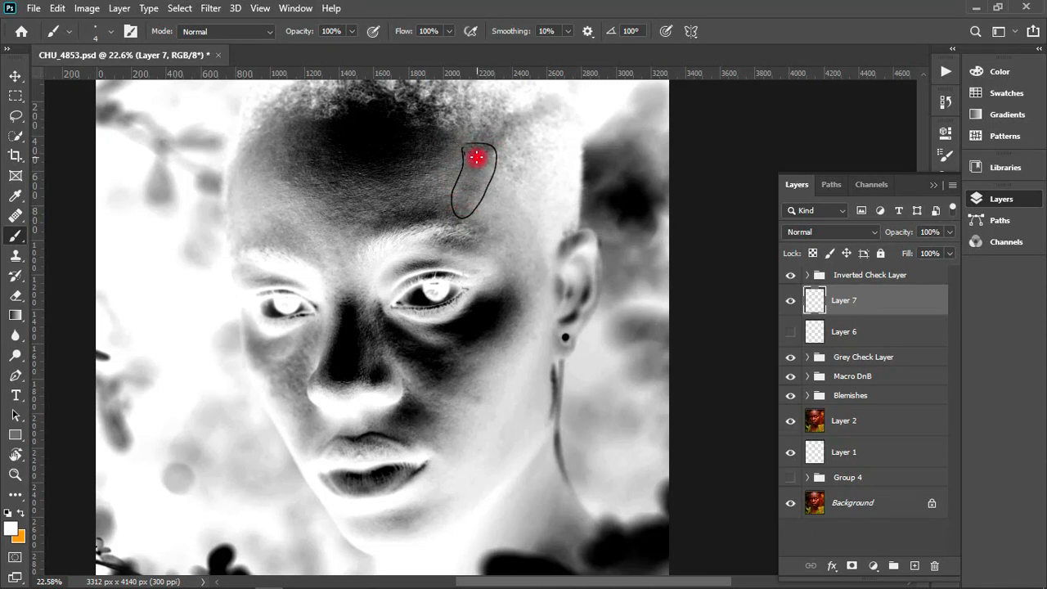
# - Compare the forehead patch in the grey and inverted check views, with its outline hidden and shown
pyautogui.click(789, 279)
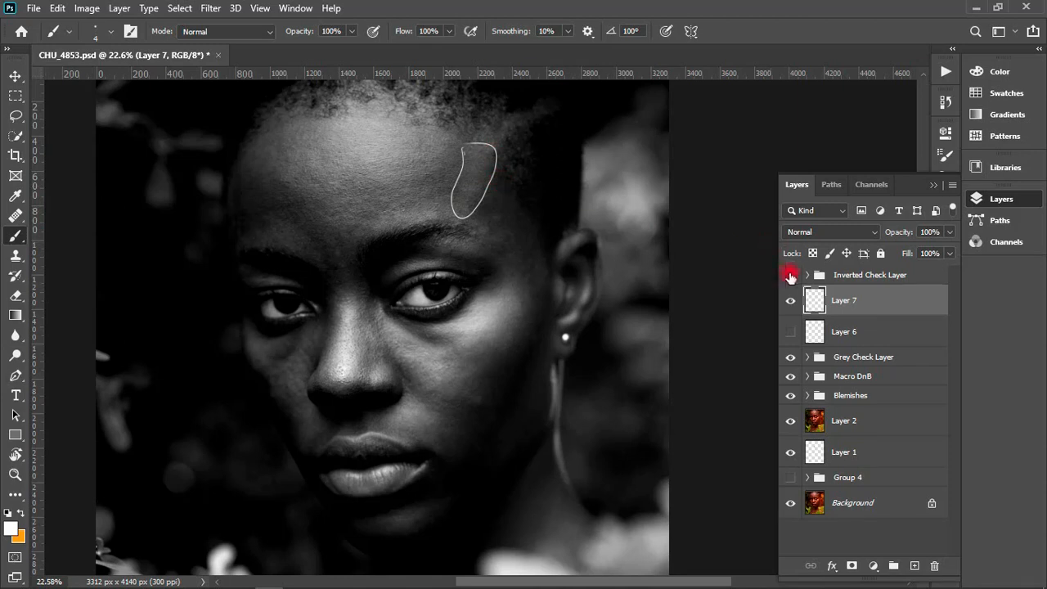
pyautogui.click(789, 276)
pyautogui.click(790, 276)
pyautogui.click(789, 275)
pyautogui.click(790, 299)
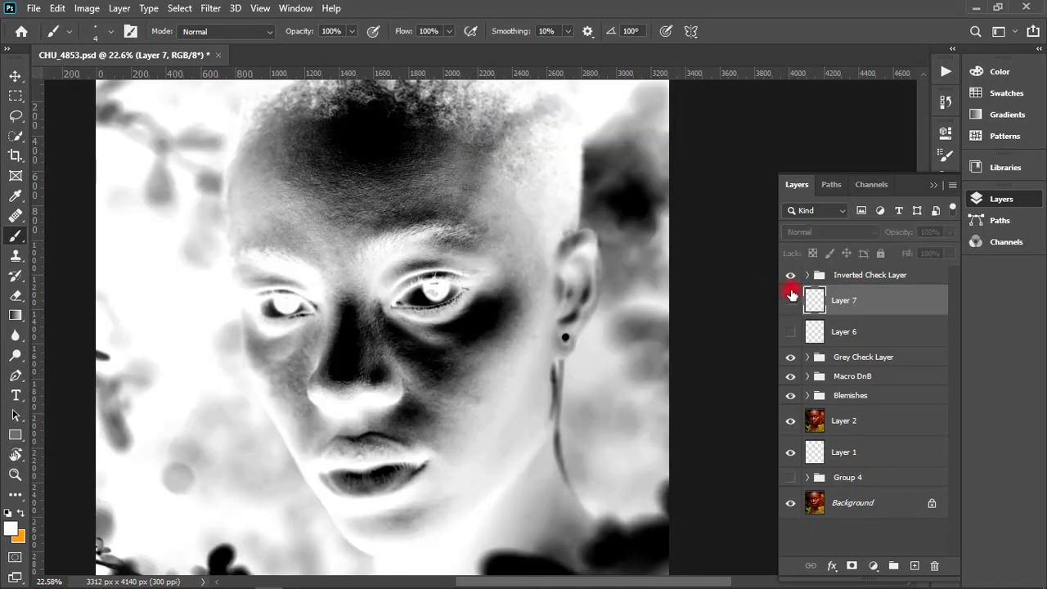
pyautogui.click(790, 299)
pyautogui.click(789, 276)
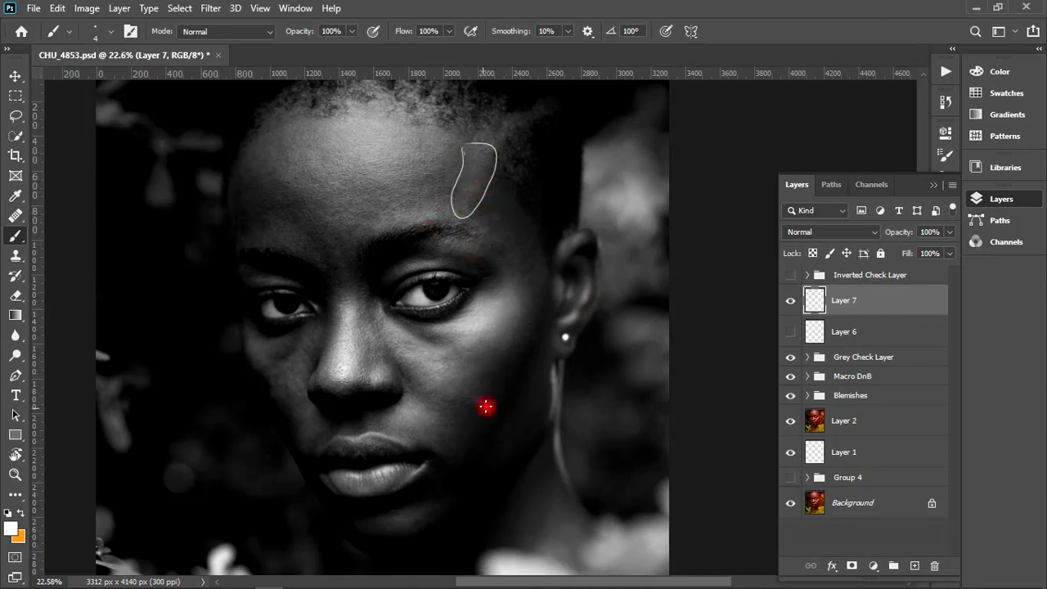
pyautogui.click(790, 275)
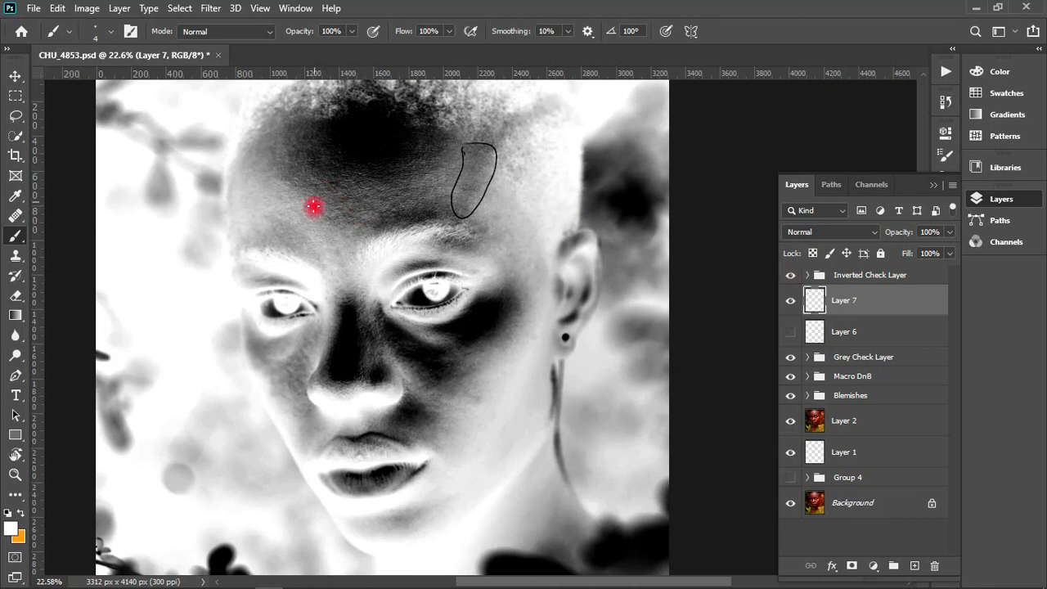
# - Outline the dark patches above the eyebrow opposite the earring, on the nose and nostril, and on the earring-side cheek
pyautogui.moveTo(242, 241)
pyautogui.mouseDown()
pyautogui.moveTo(292, 220)
pyautogui.moveTo(312, 243)
pyautogui.moveTo(299, 252)
pyautogui.moveTo(238, 243)
pyautogui.mouseUp()
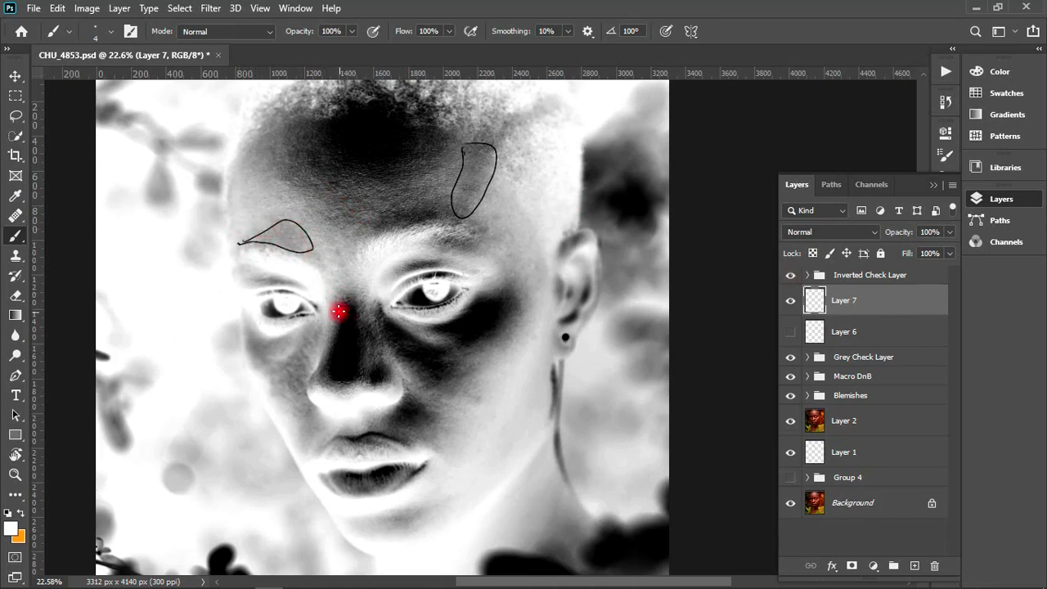
pyautogui.moveTo(339, 303)
pyautogui.mouseDown()
pyautogui.moveTo(327, 386)
pyautogui.moveTo(343, 391)
pyautogui.moveTo(366, 372)
pyautogui.mouseUp()
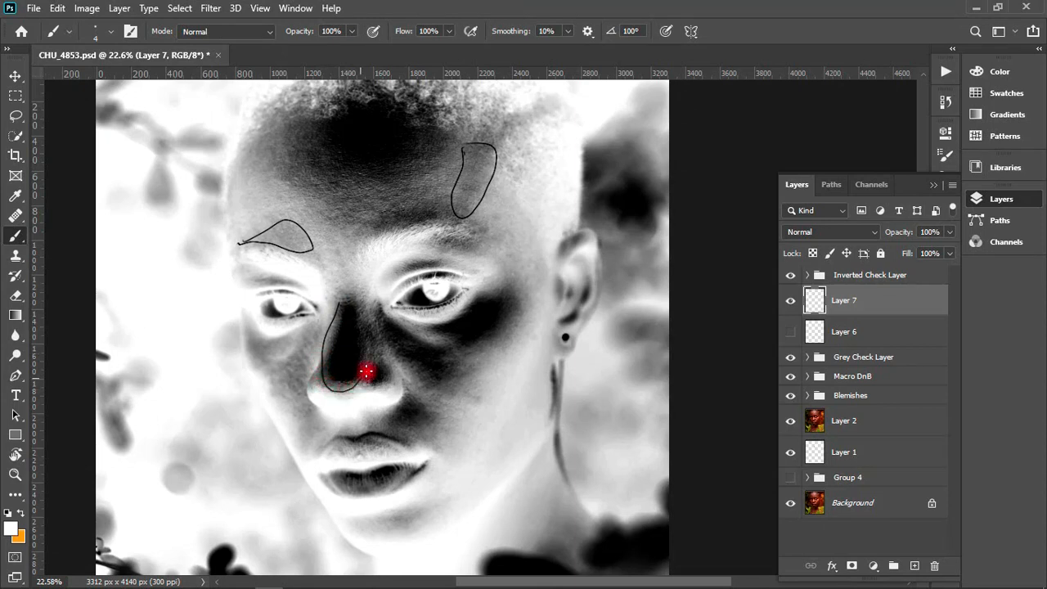
pyautogui.moveTo(371, 326)
pyautogui.mouseDown()
pyautogui.moveTo(347, 298)
pyautogui.moveTo(361, 361)
pyautogui.moveTo(382, 376)
pyautogui.moveTo(376, 367)
pyautogui.moveTo(376, 390)
pyautogui.moveTo(394, 388)
pyautogui.moveTo(393, 366)
pyautogui.moveTo(452, 403)
pyautogui.moveTo(473, 360)
pyautogui.moveTo(433, 338)
pyautogui.moveTo(442, 347)
pyautogui.moveTo(452, 322)
pyautogui.moveTo(440, 325)
pyautogui.moveTo(479, 289)
pyautogui.moveTo(519, 289)
pyautogui.moveTo(527, 315)
pyautogui.moveTo(444, 357)
pyautogui.mouseUp()
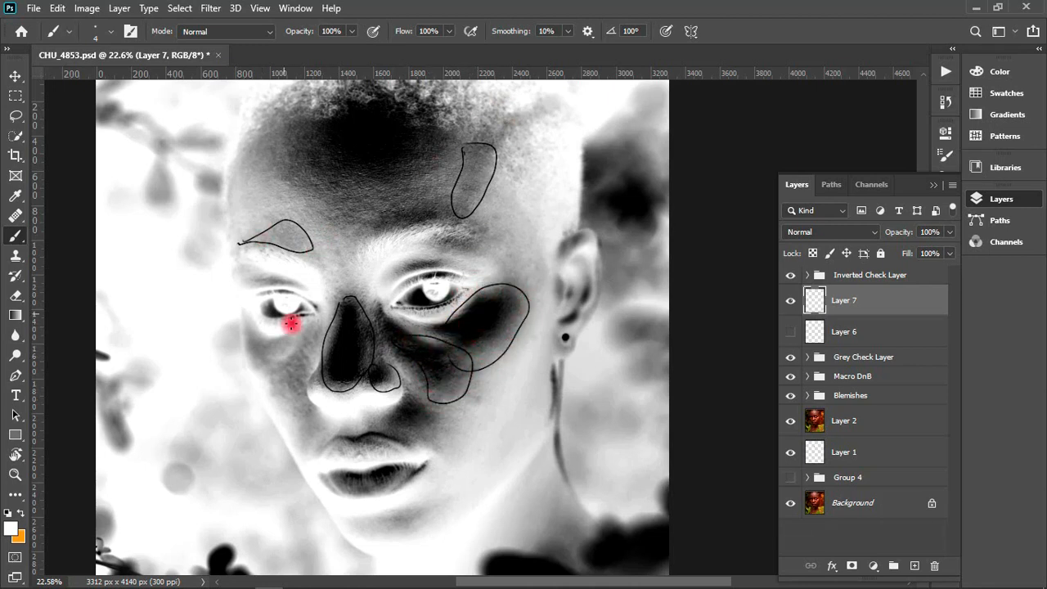
# - Outline the two patches on the cheek opposite the earring, under the eye and from beside the nose toward the mouth
pyautogui.moveTo(253, 334)
pyautogui.mouseDown()
pyautogui.moveTo(284, 336)
pyautogui.moveTo(296, 347)
pyautogui.moveTo(272, 362)
pyautogui.moveTo(272, 381)
pyautogui.moveTo(246, 335)
pyautogui.mouseUp()
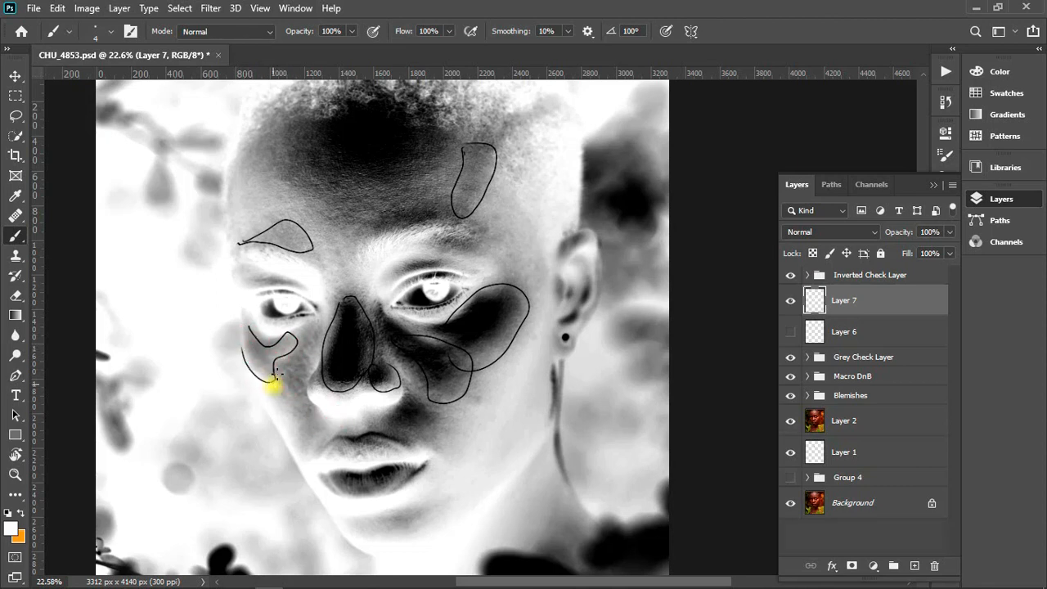
pyautogui.moveTo(277, 374)
pyautogui.mouseDown()
pyautogui.moveTo(309, 328)
pyautogui.moveTo(319, 341)
pyautogui.moveTo(303, 378)
pyautogui.moveTo(314, 452)
pyautogui.moveTo(276, 401)
pyautogui.mouseUp()
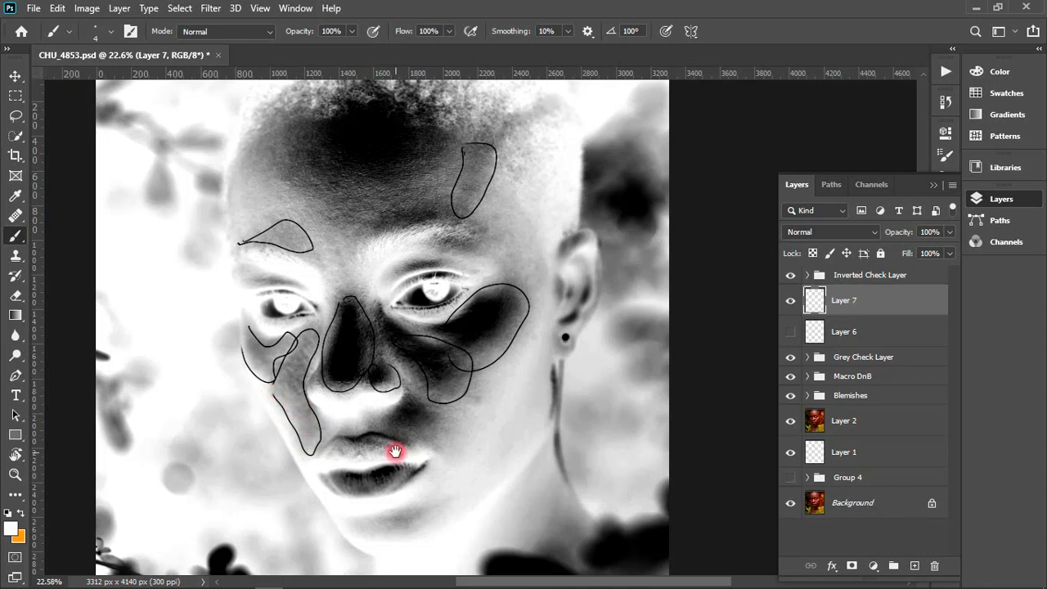
pyautogui.moveTo(394, 451)
pyautogui.mouseDown()
pyautogui.moveTo(351, 352)
pyautogui.moveTo(378, 435)
pyautogui.mouseUp()
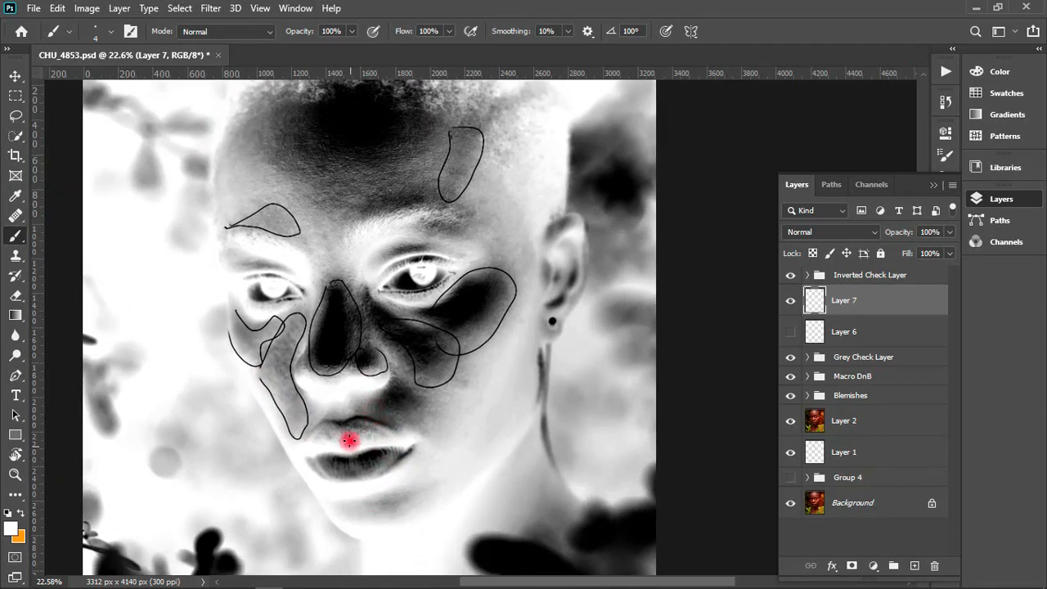
pyautogui.scroll(1, 444, 236)
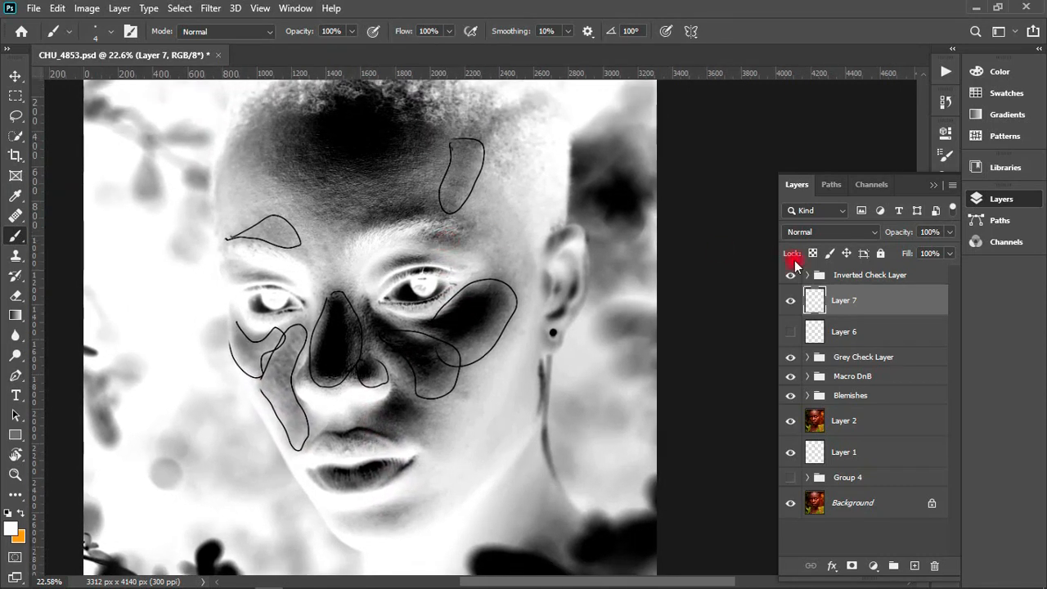
# - Hide the new outline layer and both check groups, and move the Grey Check Layer group directly below the Inverted Check Layer group
pyautogui.click(790, 300)
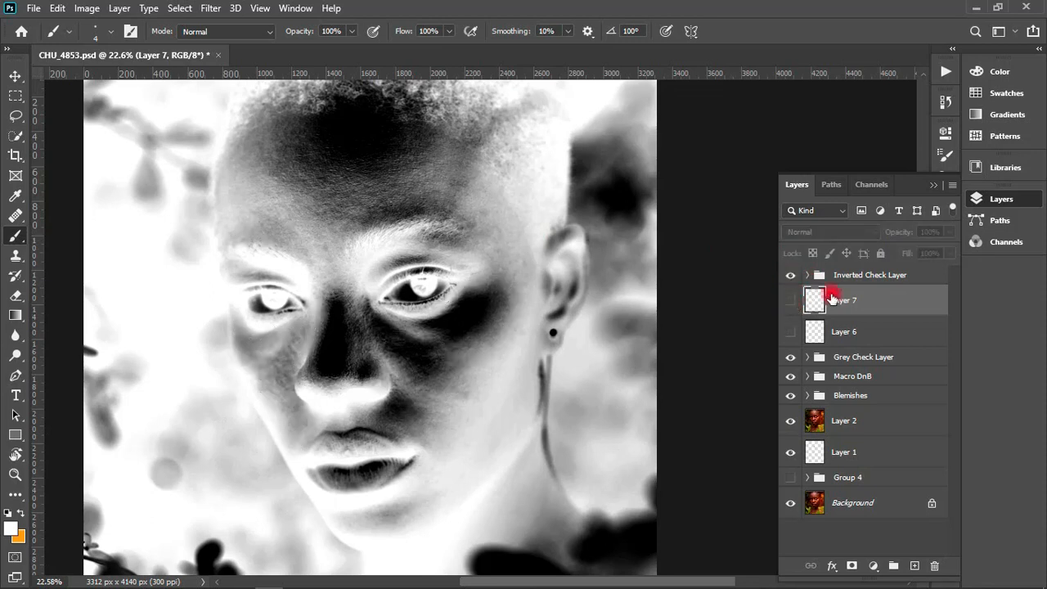
pyautogui.click(796, 274)
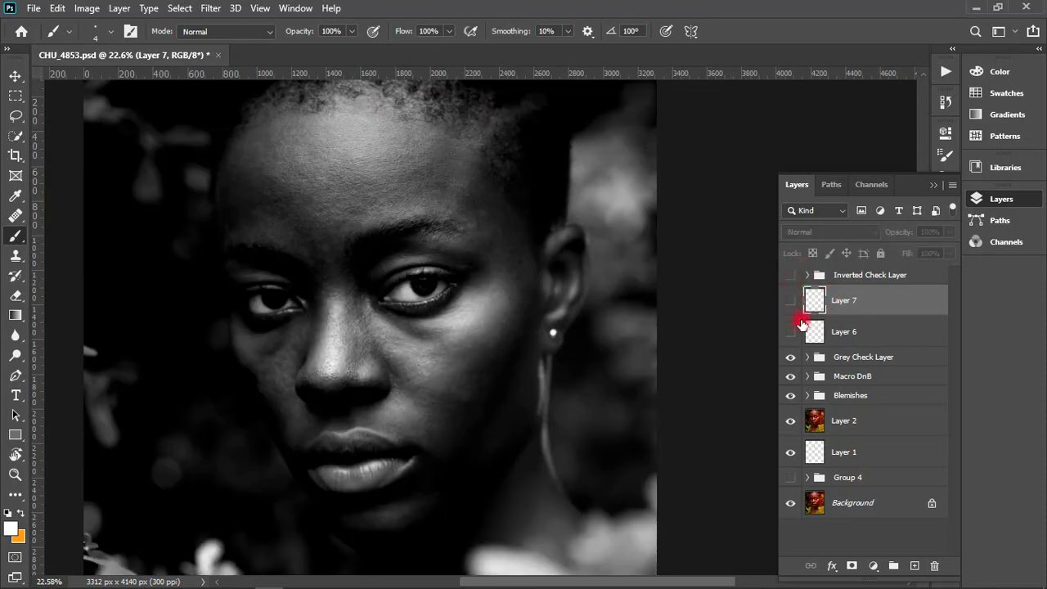
pyautogui.click(790, 357)
pyautogui.moveTo(861, 350); pyautogui.dragTo(847, 296)
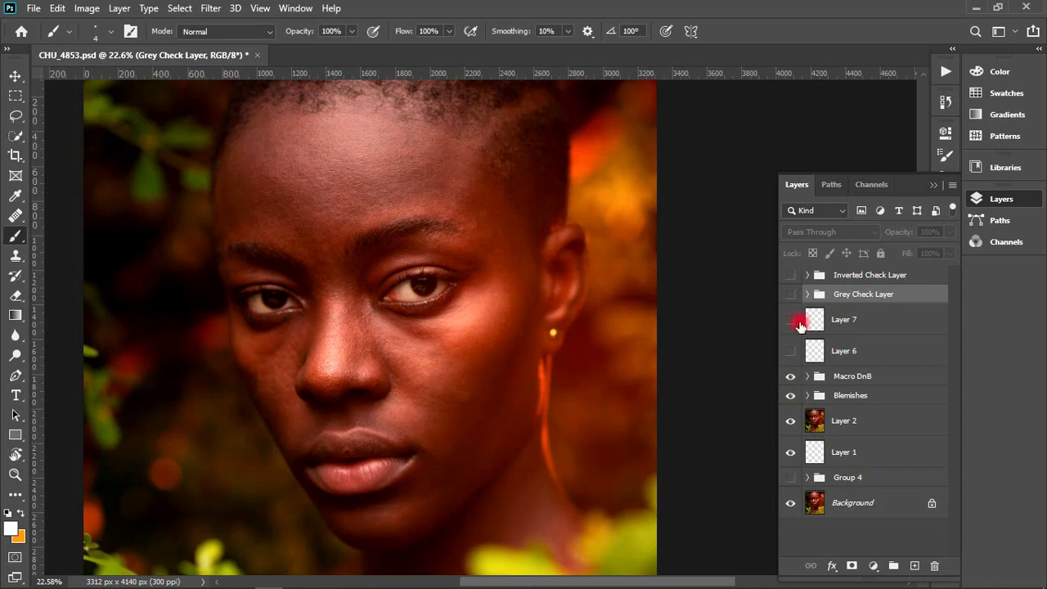
# - Delete the two outline layers, Layer 6 and Layer 7
pyautogui.click(838, 321)
pyautogui.keyDown('shift'); pyautogui.click(843, 353); pyautogui.keyUp('shift')
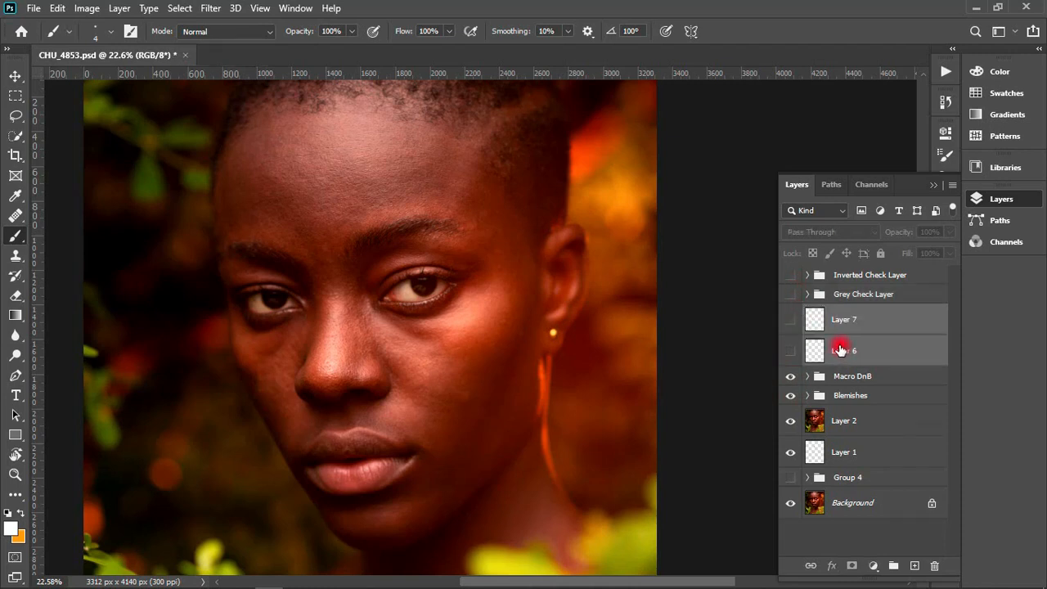
pyautogui.press('Delete')
# - Show the Grey Check Layer group and select the Dodge layer's mask inside the Macro DnB group
pyautogui.click(790, 294)
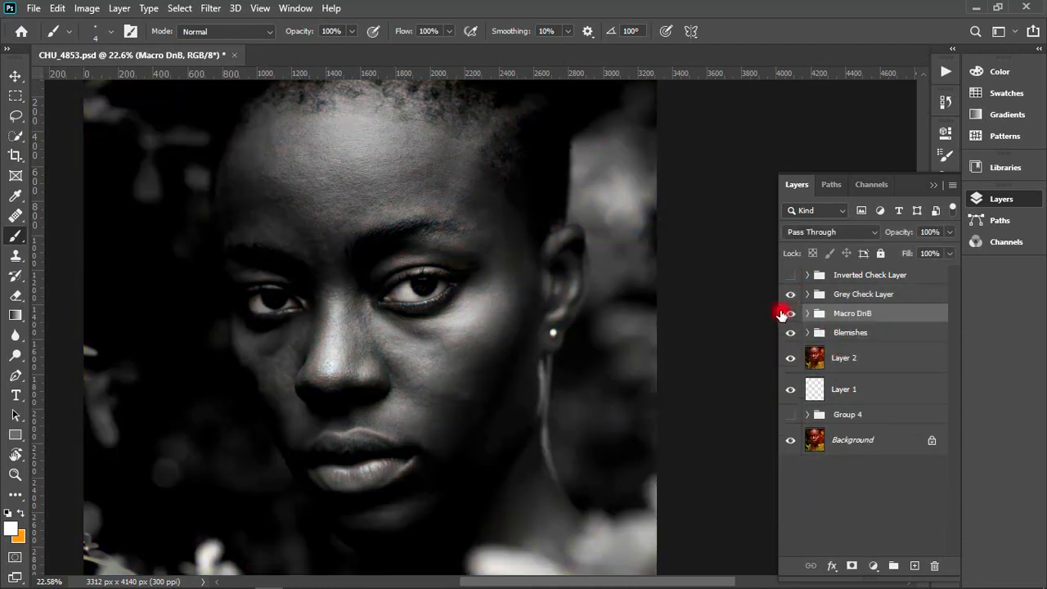
pyautogui.click(856, 294)
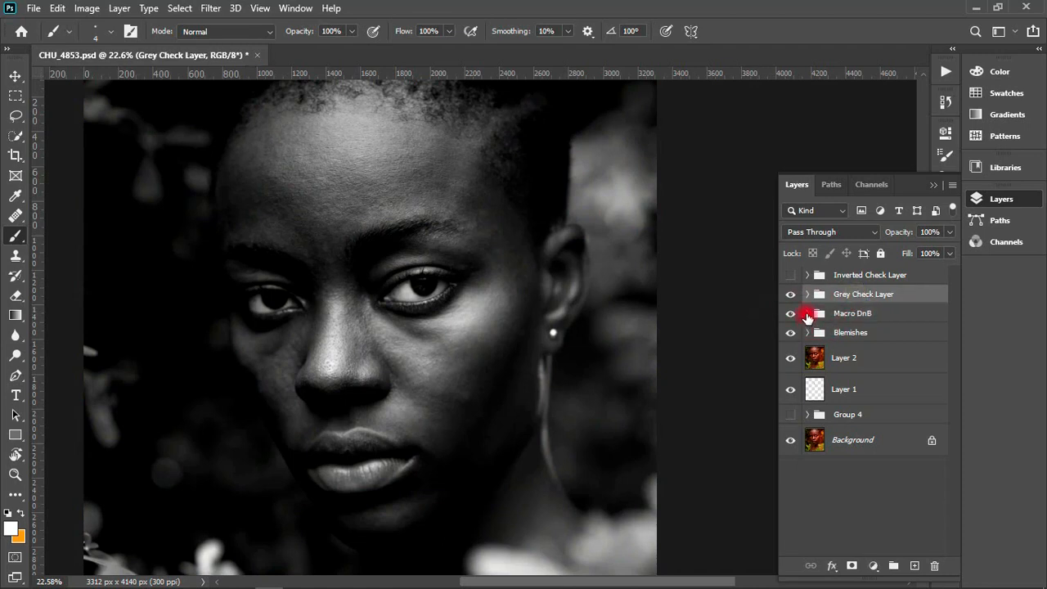
pyautogui.click(807, 314)
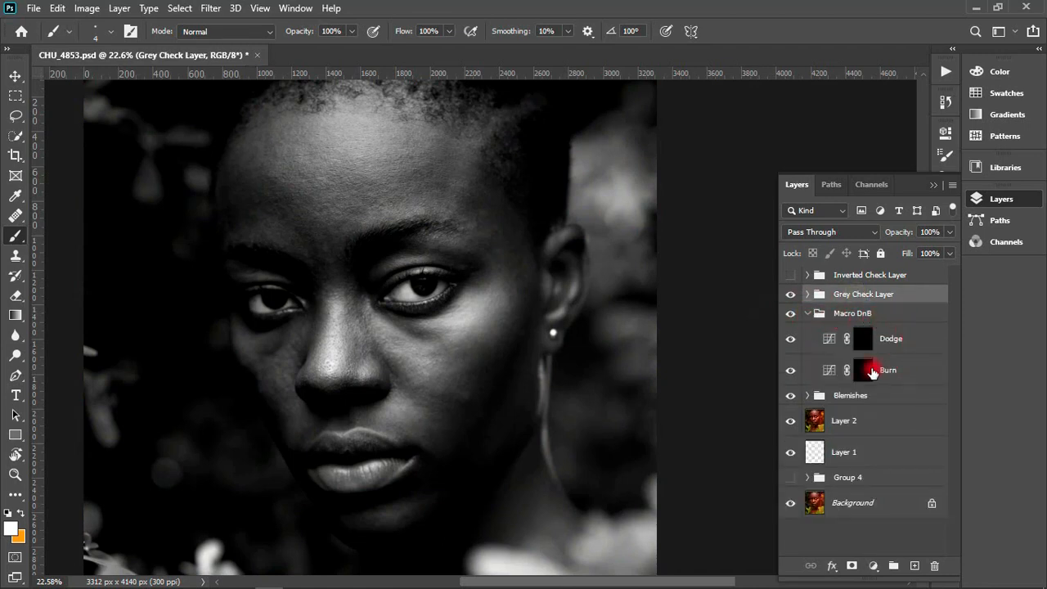
pyautogui.click(862, 345)
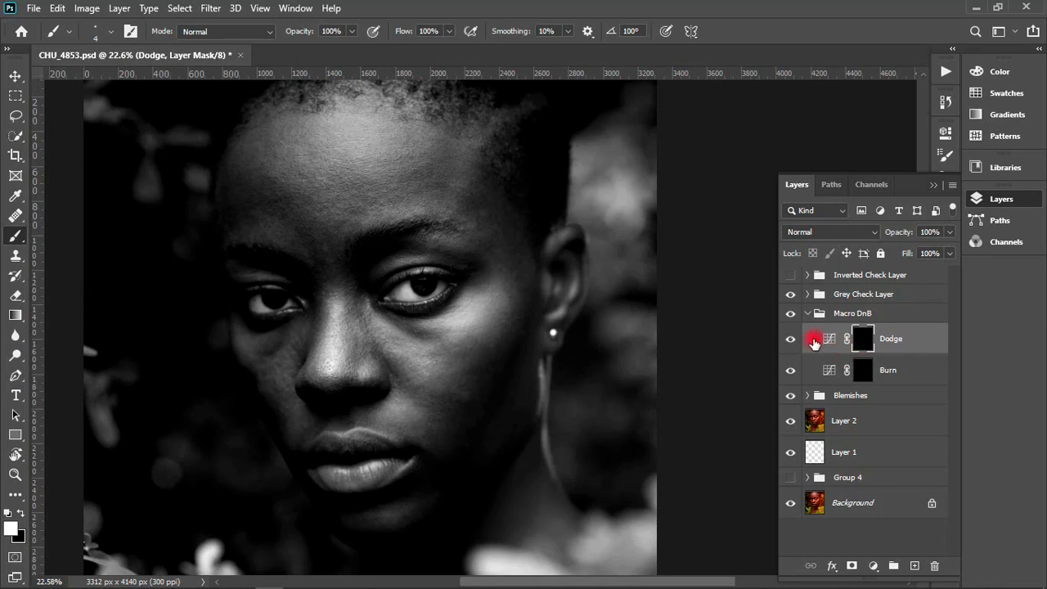
# - Hide the Grey Check Layer group, inspect the portrait with the Inverted Check Layer group, and hide that group too
pyautogui.moveTo(498, 248); pyautogui.dragTo(570, 293)
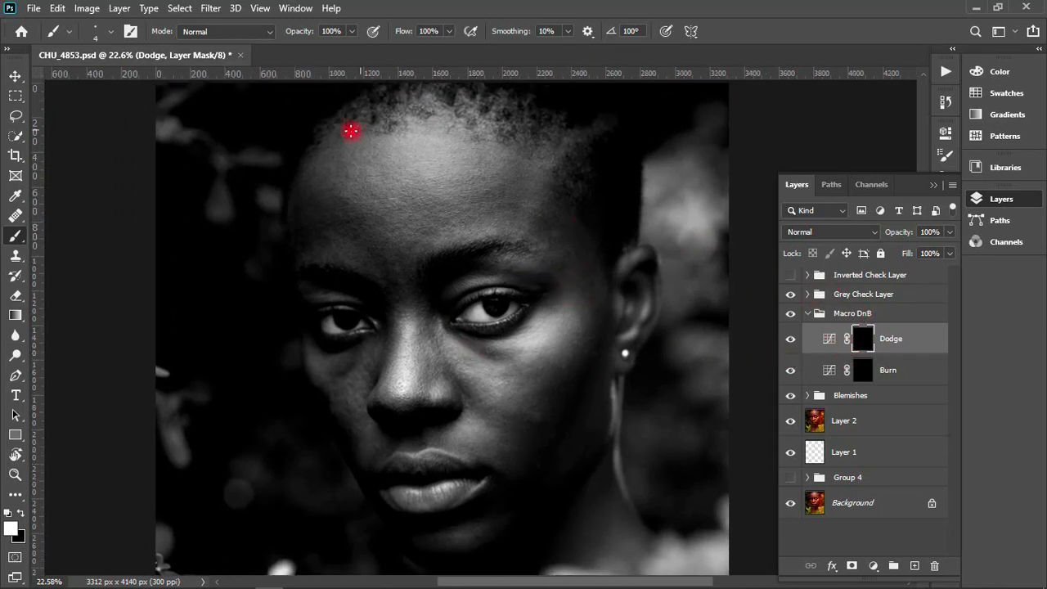
pyautogui.click(789, 293)
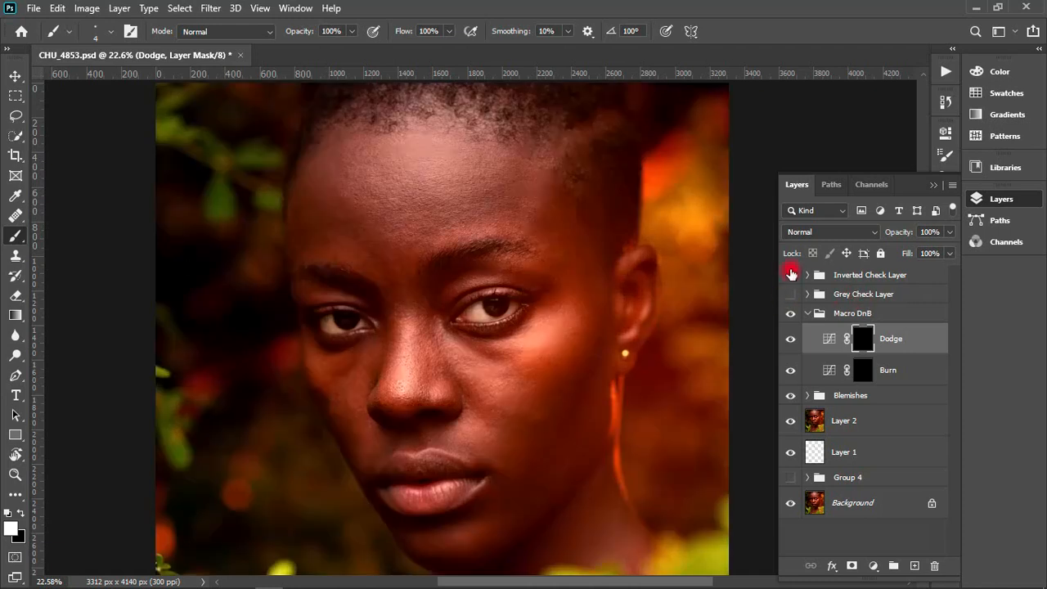
pyautogui.click(790, 274)
pyautogui.click(790, 339)
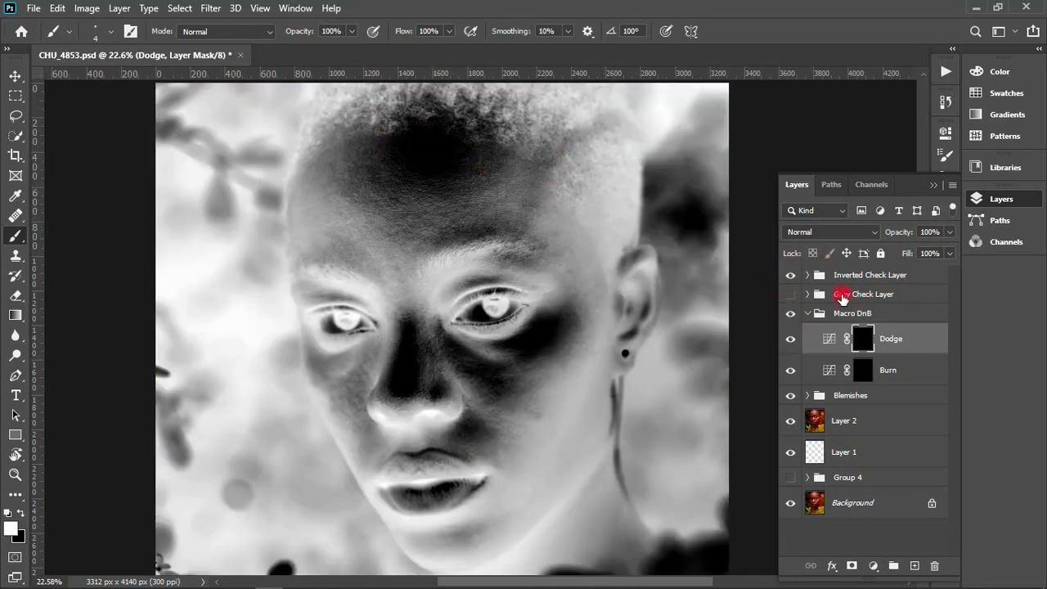
pyautogui.click(790, 275)
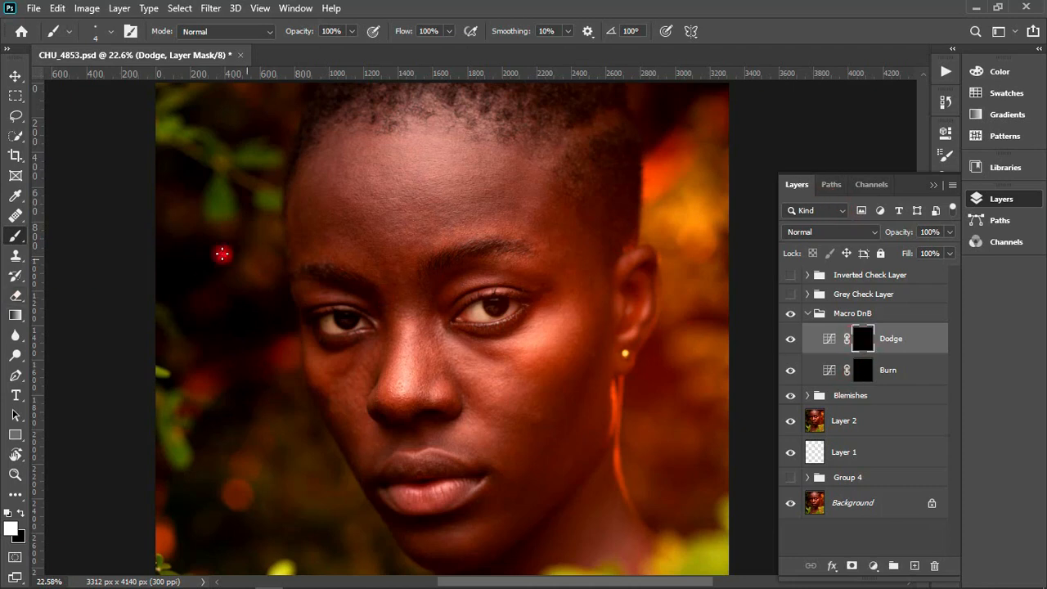
# - Set the brush to 1% flow and 50% opacity for painting on the Dodge mask
pyautogui.click(431, 29)
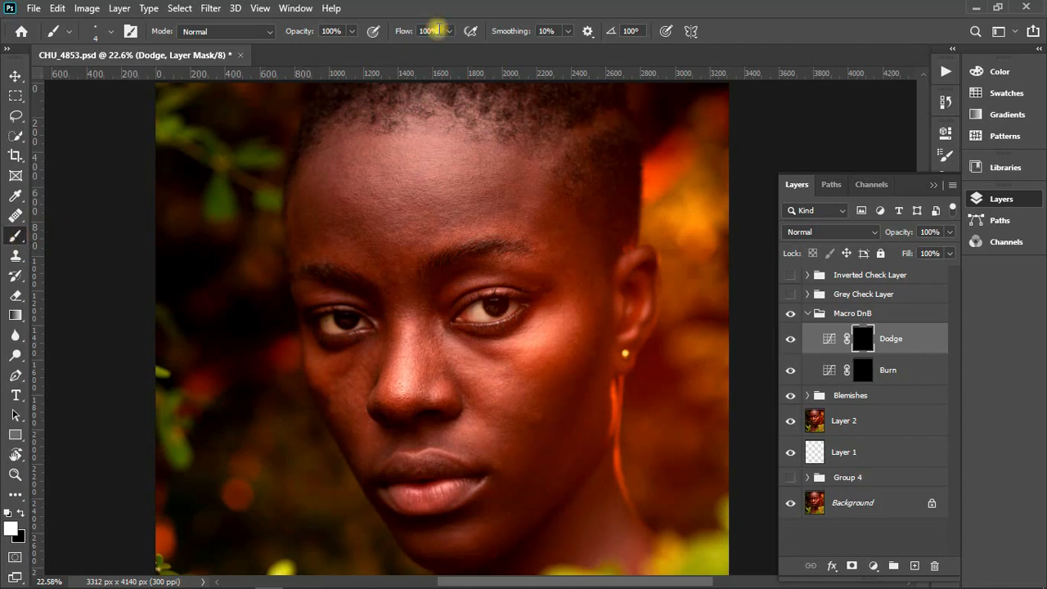
pyautogui.click(437, 30)
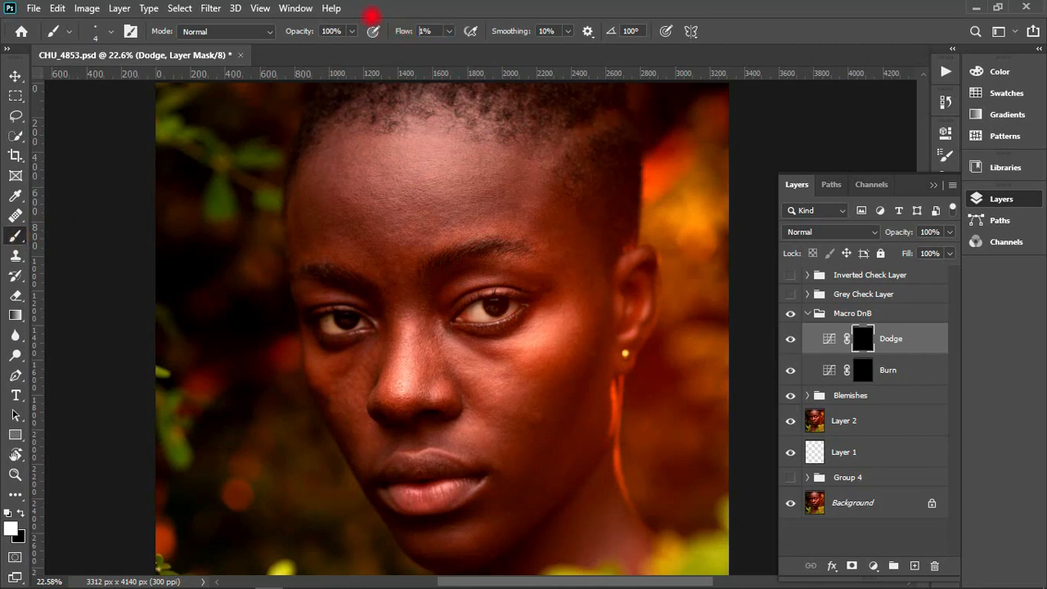
pyautogui.click(338, 31)
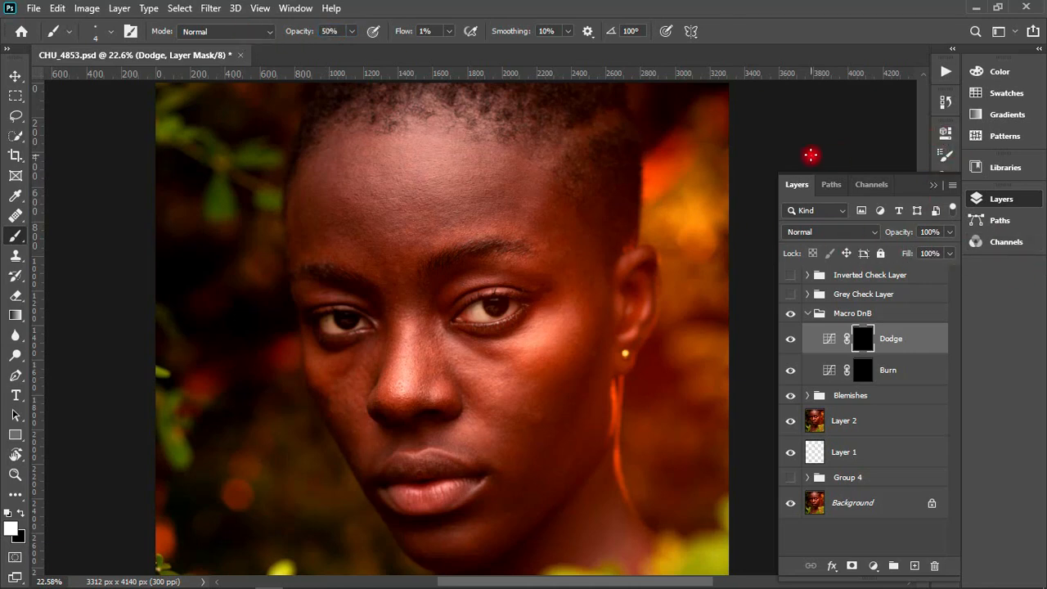
# - Examine the brush's Transfer, Smoothing and Shape Dynamics options in the brush settings
pyautogui.click(945, 138)
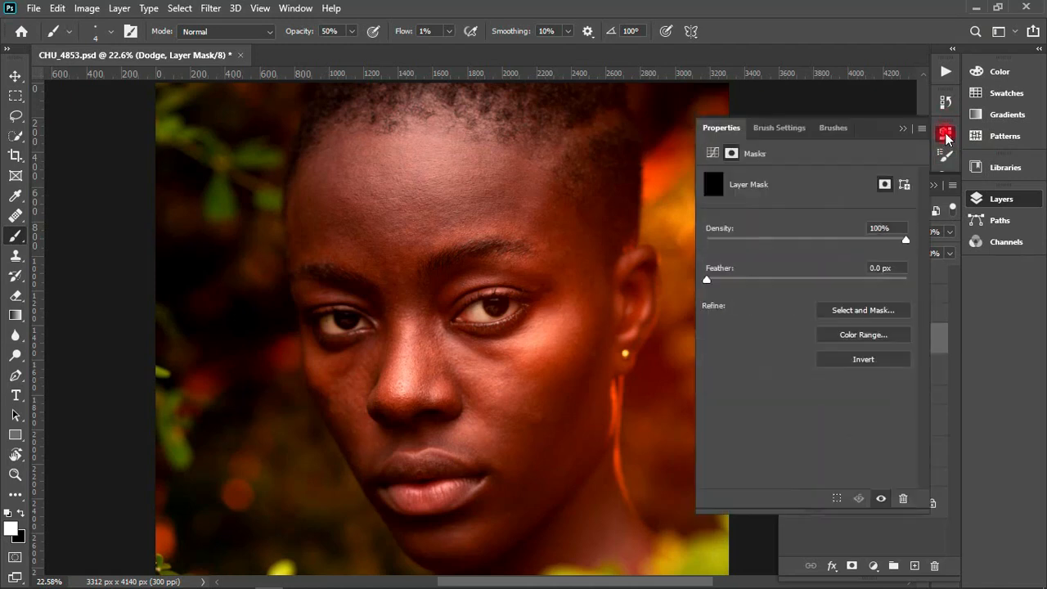
pyautogui.click(945, 161)
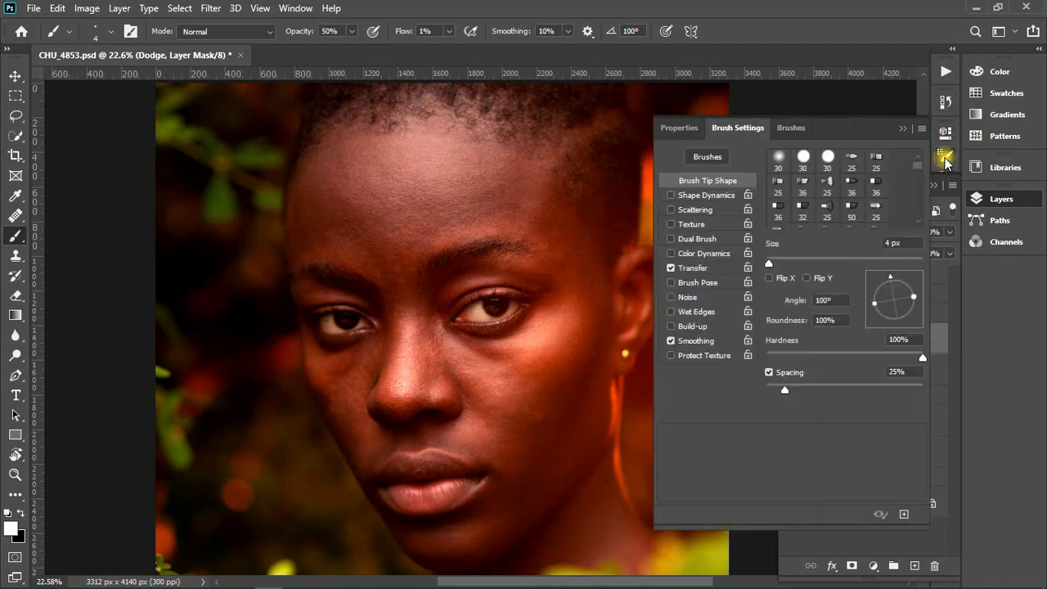
pyautogui.click(692, 267)
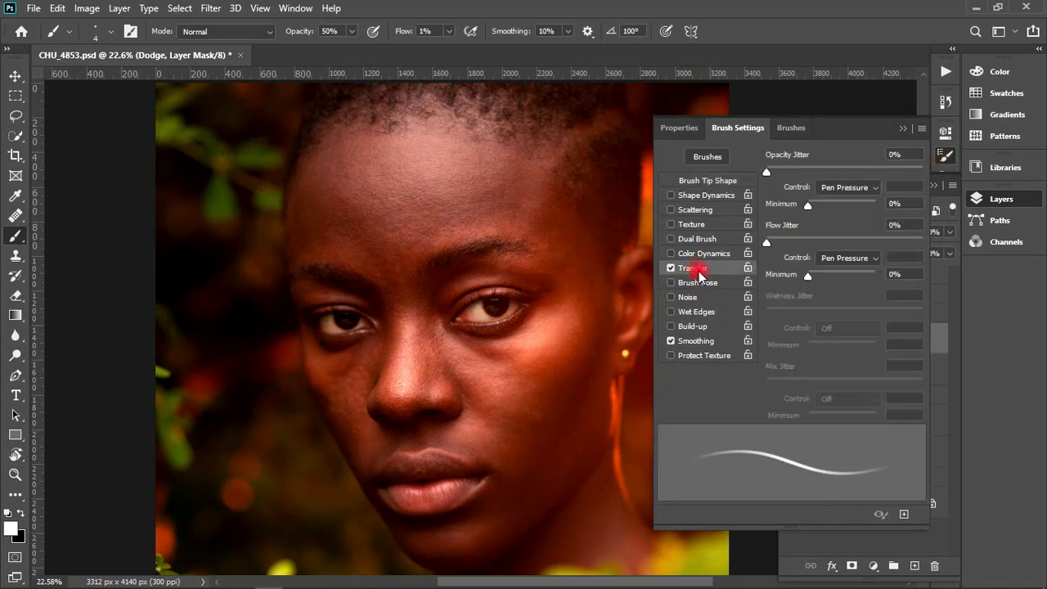
pyautogui.click(690, 343)
pyautogui.click(688, 342)
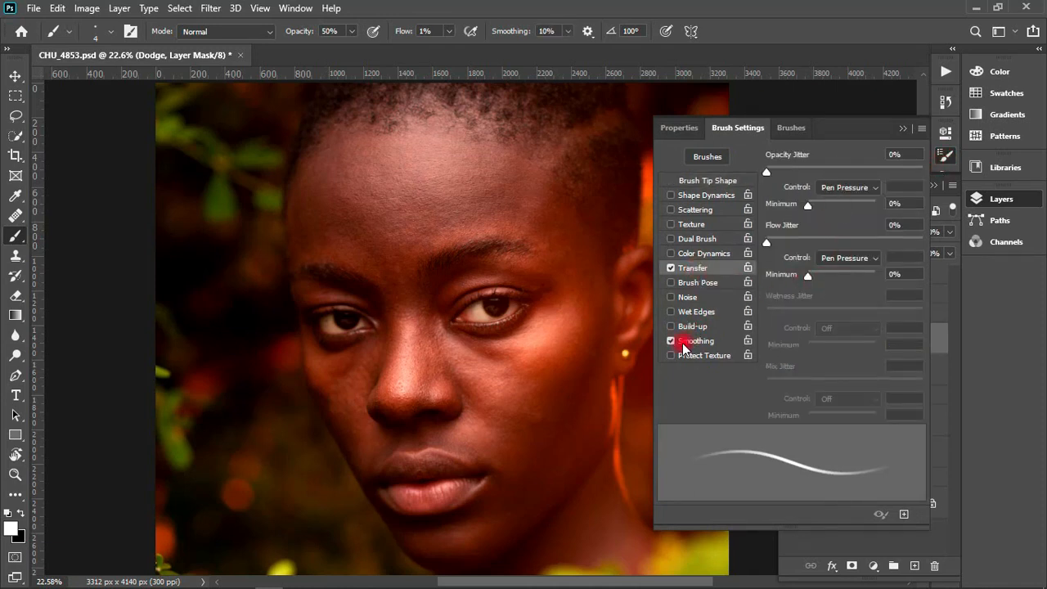
pyautogui.click(671, 195)
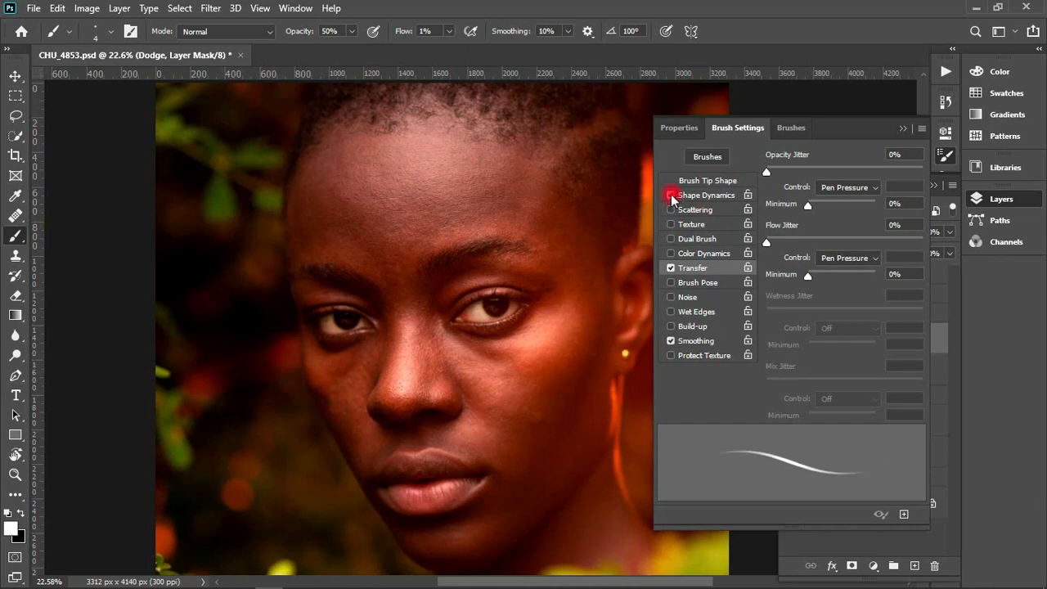
pyautogui.click(684, 197)
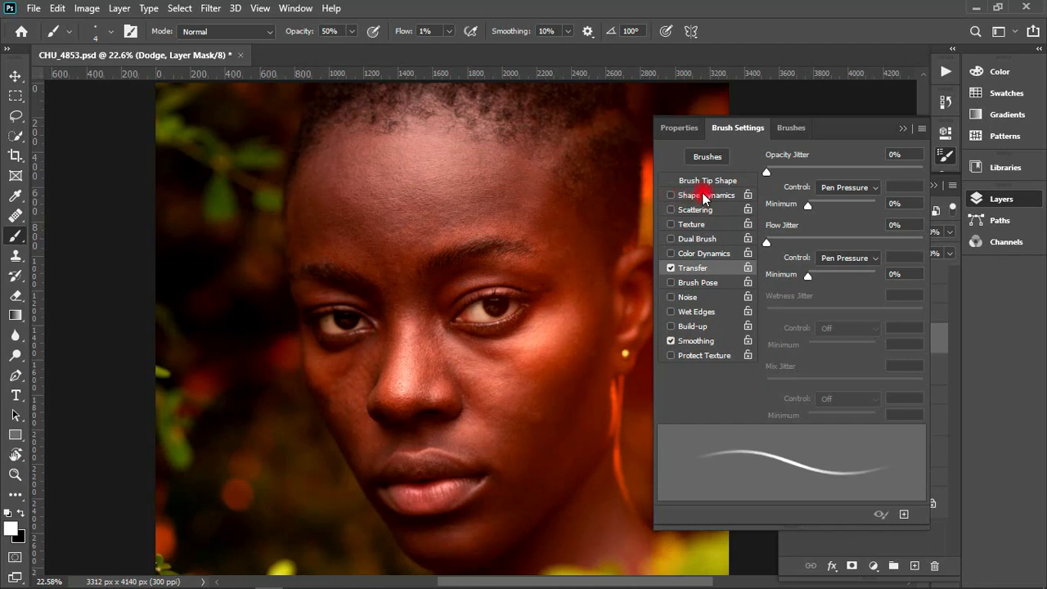
pyautogui.click(900, 131)
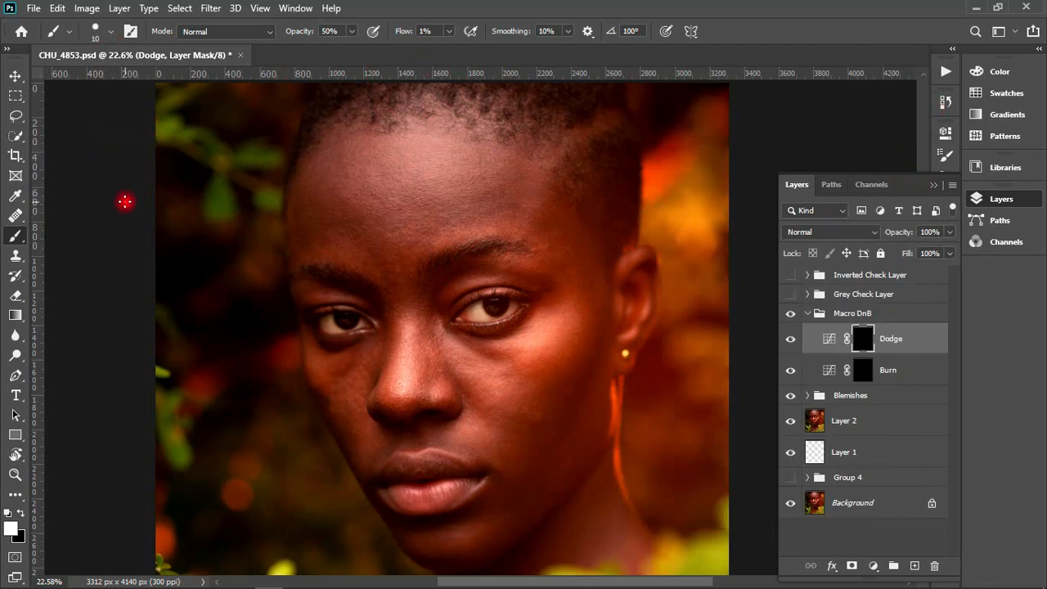
# - Enlarge the brush to 150 px and show the Grey Check Layer group with the Dodge layer's mask selected
pyautogui.press(']')
pyautogui.press(']')
pyautogui.press(']')
pyautogui.press(']')
pyautogui.press(']')
pyautogui.press(']')
pyautogui.press('[')
pyautogui.press('[')
pyautogui.press('[')
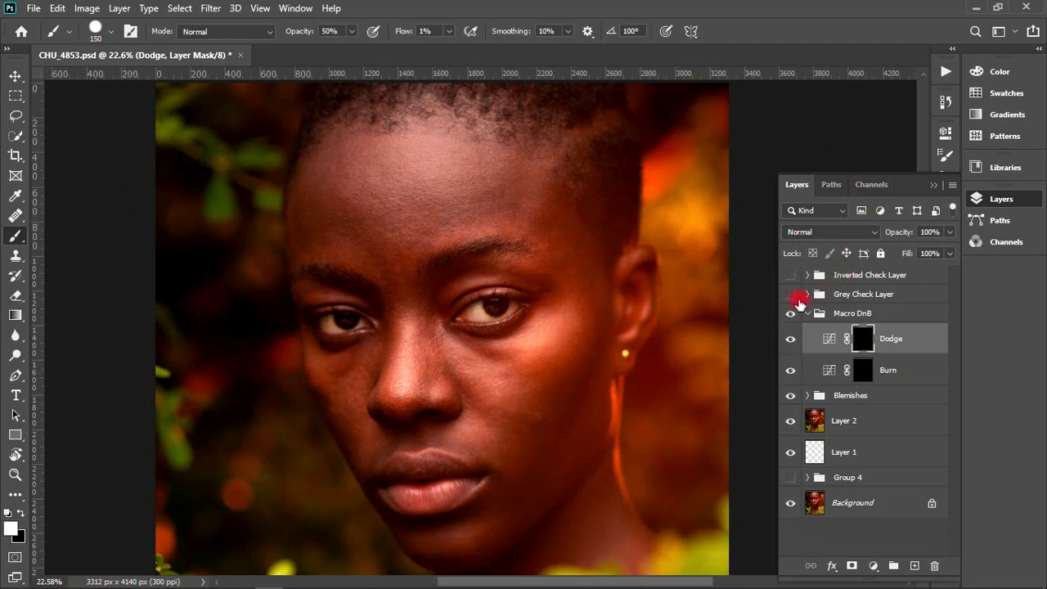
pyautogui.click(790, 294)
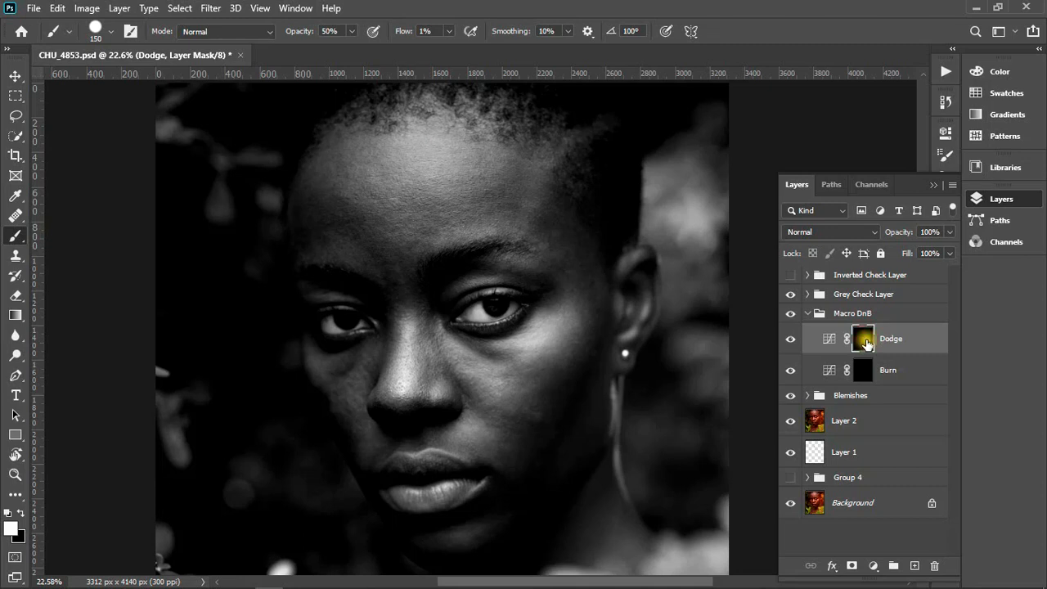
pyautogui.click(866, 341)
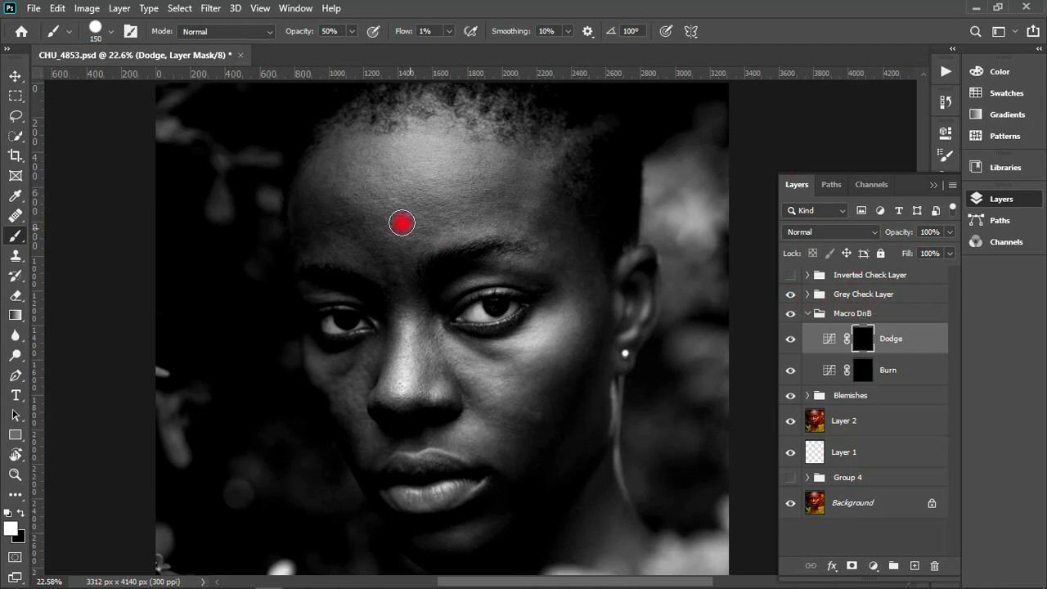
# - Reduce the brush size to 60 px and set the foreground colour to near-white, f5eeee
pyautogui.press('[')
pyautogui.press('[')
pyautogui.press('[')
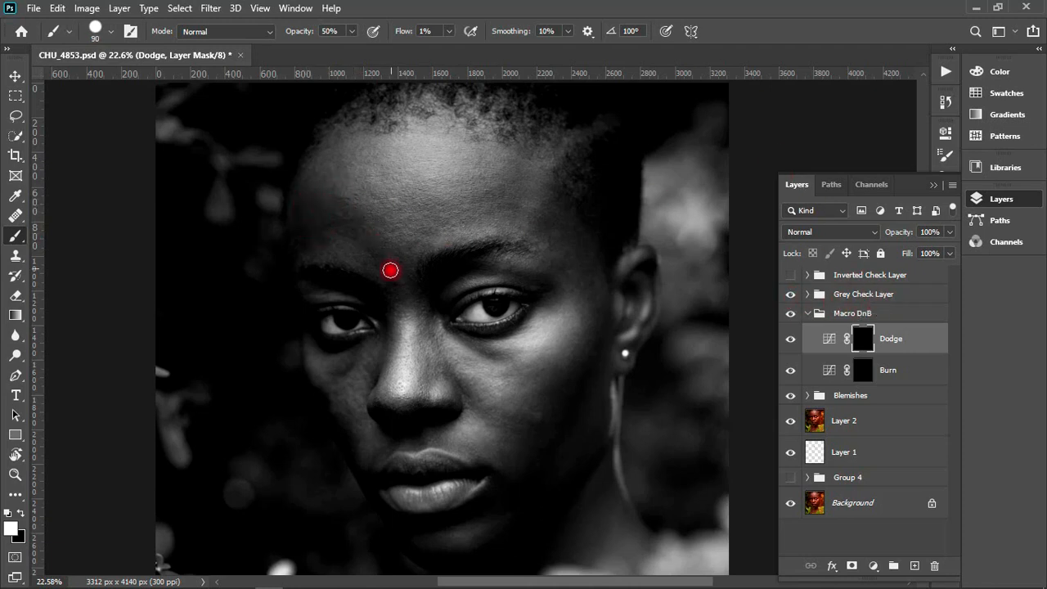
pyautogui.press('[')
pyautogui.press('[')
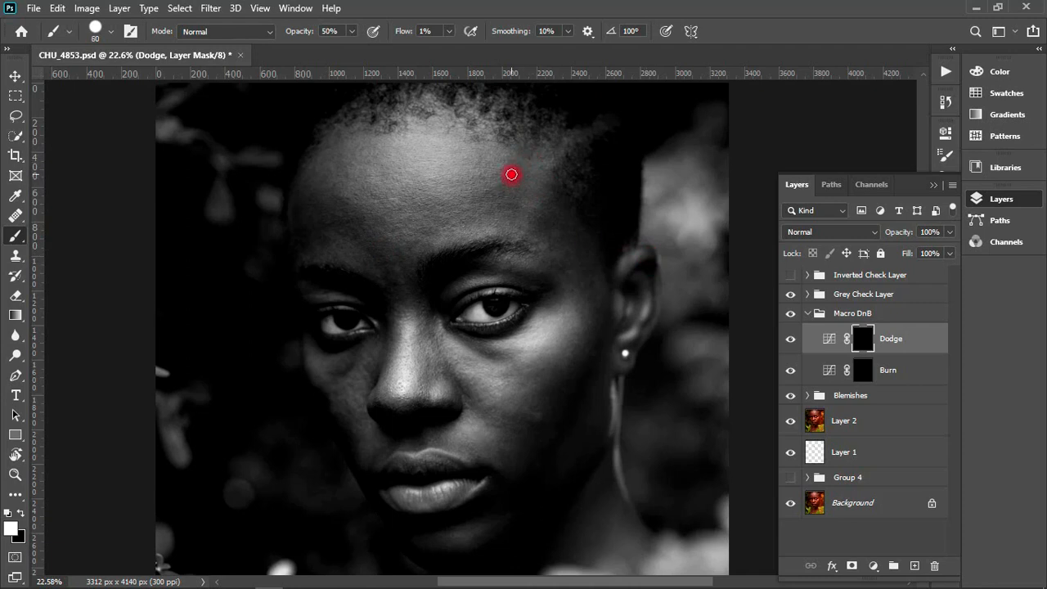
pyautogui.moveTo(497, 185)
pyautogui.mouseDown()
pyautogui.moveTo(499, 195)
pyautogui.moveTo(495, 187)
pyautogui.mouseUp()
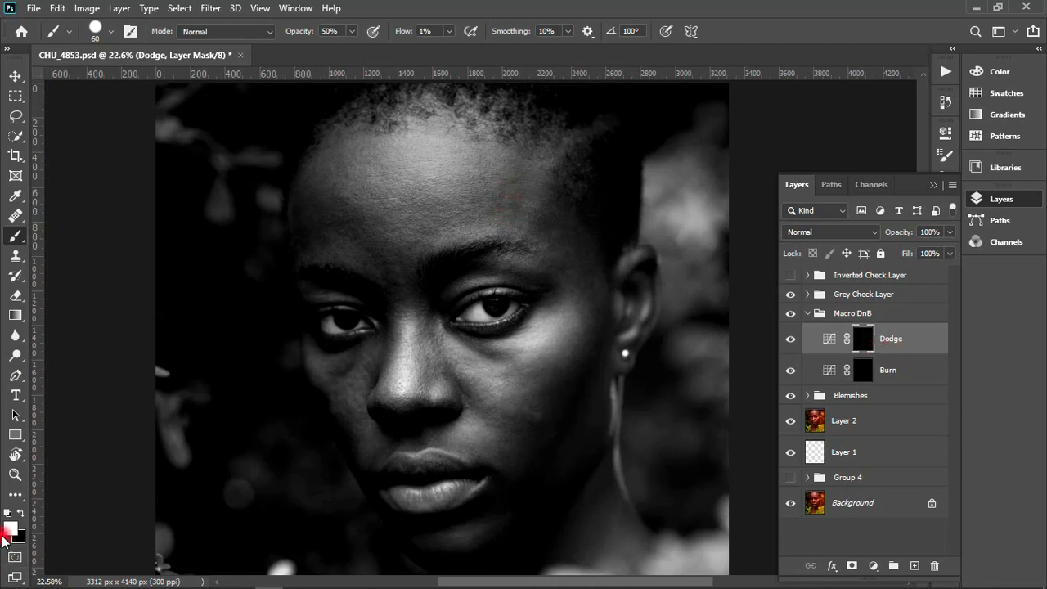
pyautogui.click(20, 515)
pyautogui.click(8, 530)
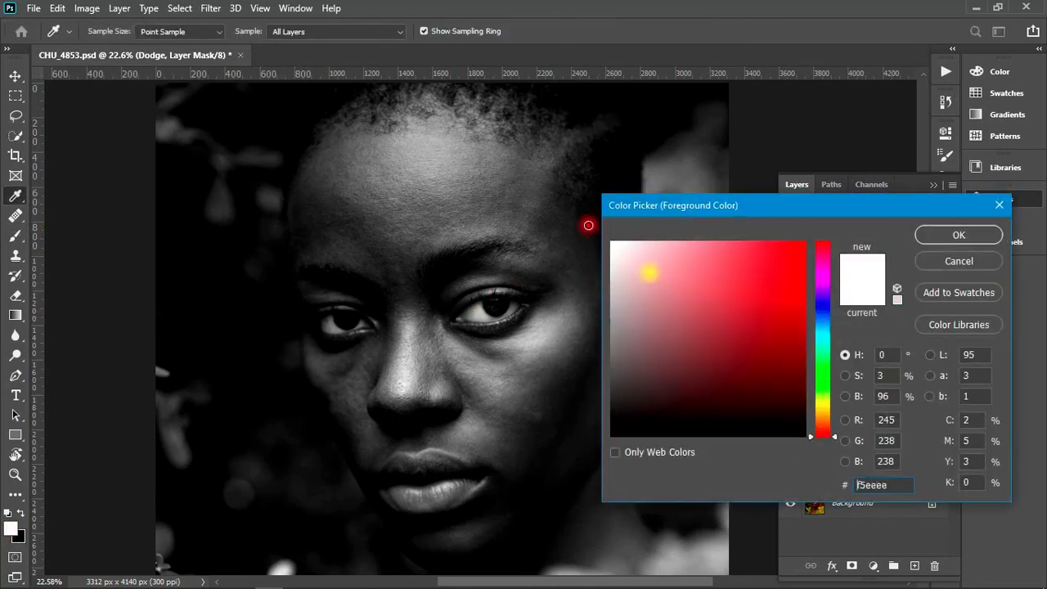
pyautogui.click(932, 235)
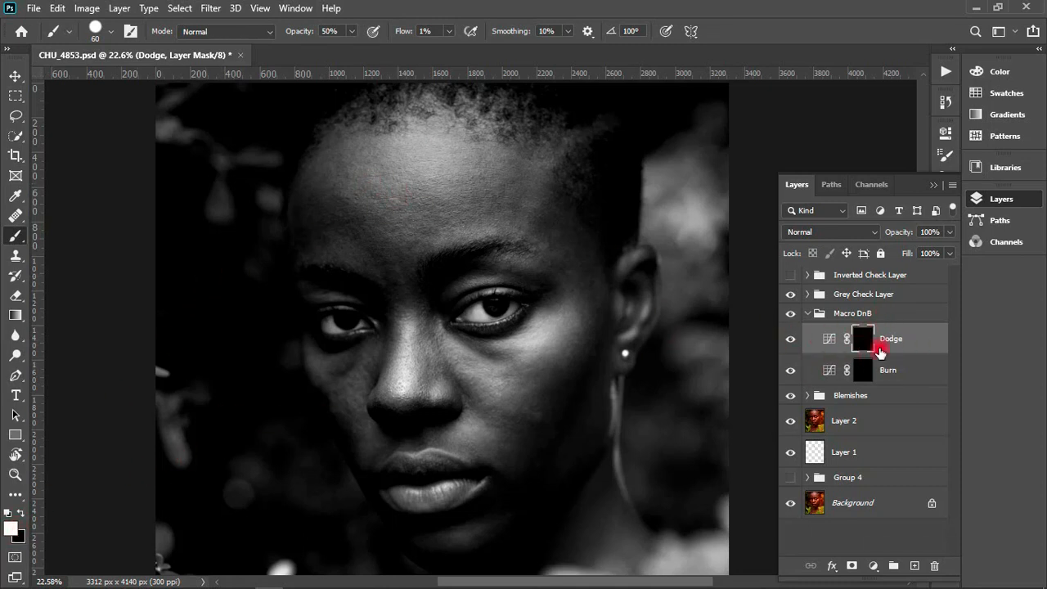
# - Hide the Grey Check Layer group and invert the Dodge mask to white to preview the full dodge effect
pyautogui.click(790, 293)
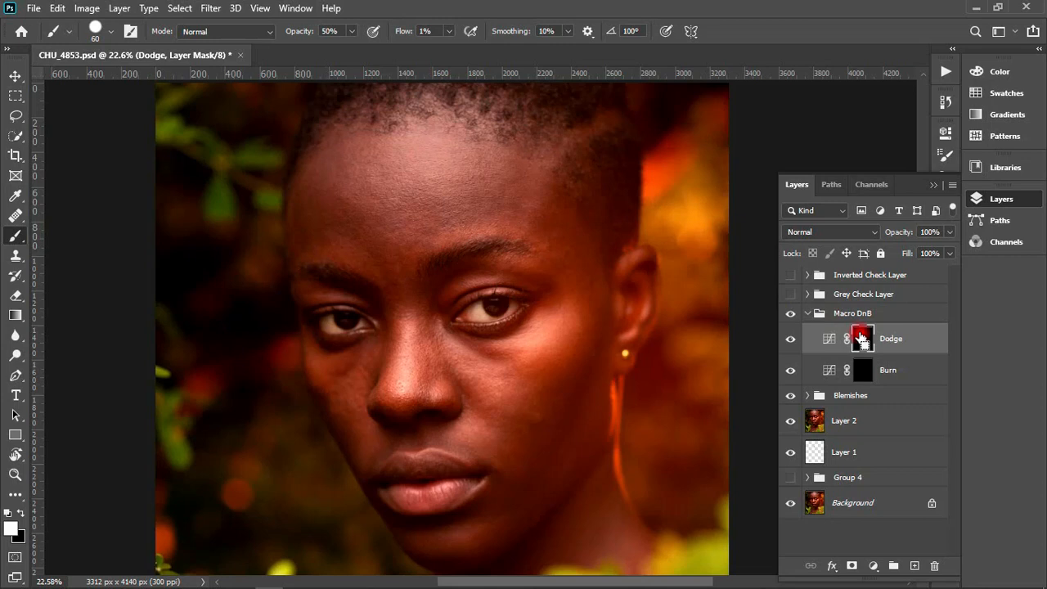
pyautogui.keyDown('shift'); pyautogui.click(860, 338); pyautogui.keyUp('shift')
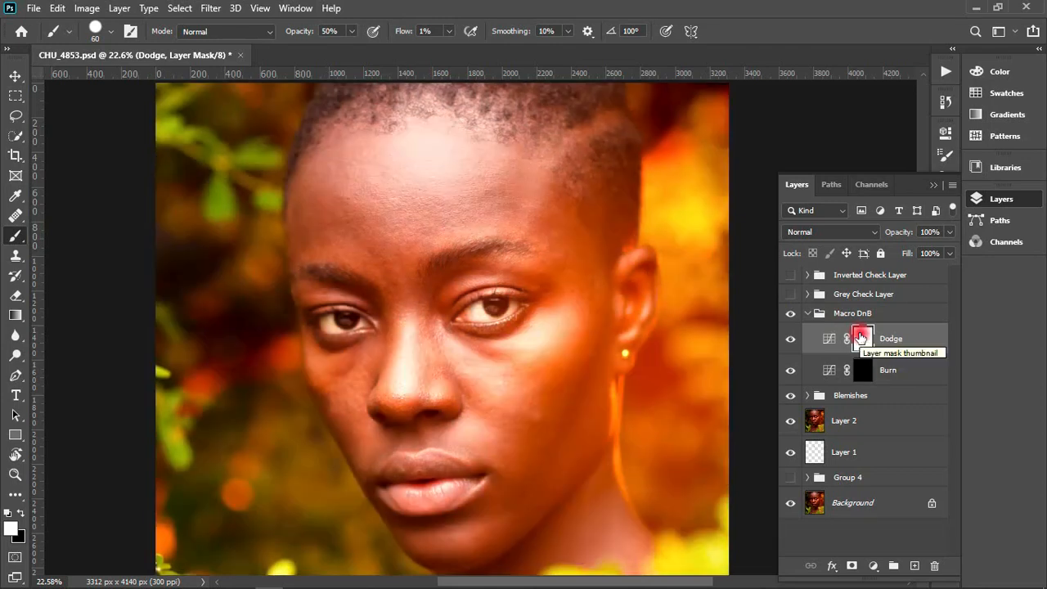
pyautogui.keyDown('shift'); pyautogui.click(860, 338); pyautogui.keyUp('shift')
# - View the Dodge layer's curve and invert its mask back to black
pyautogui.doubleClick(829, 337)
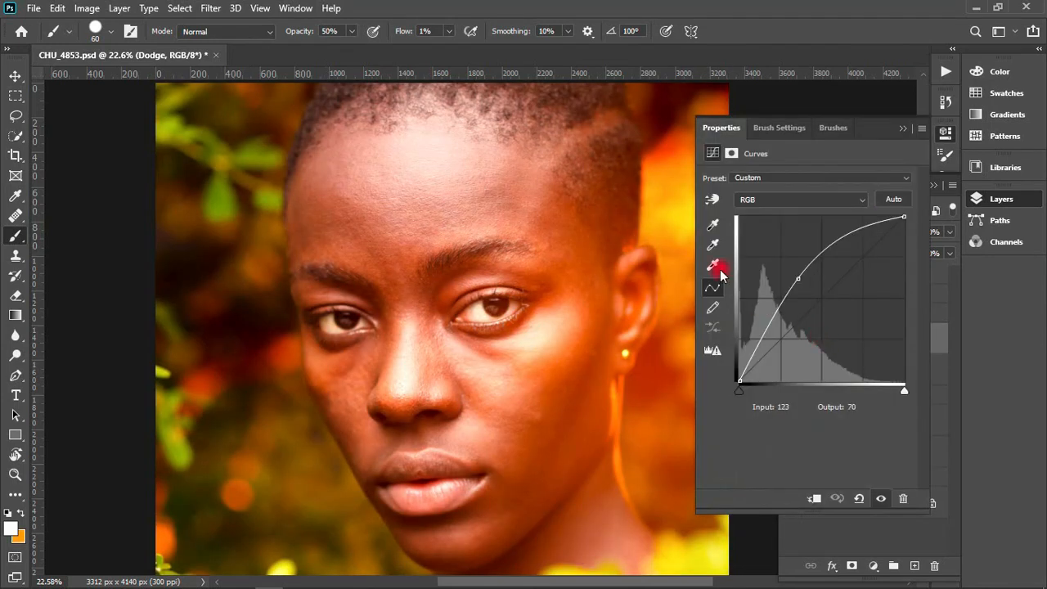
pyautogui.click(903, 128)
pyautogui.click(862, 338)
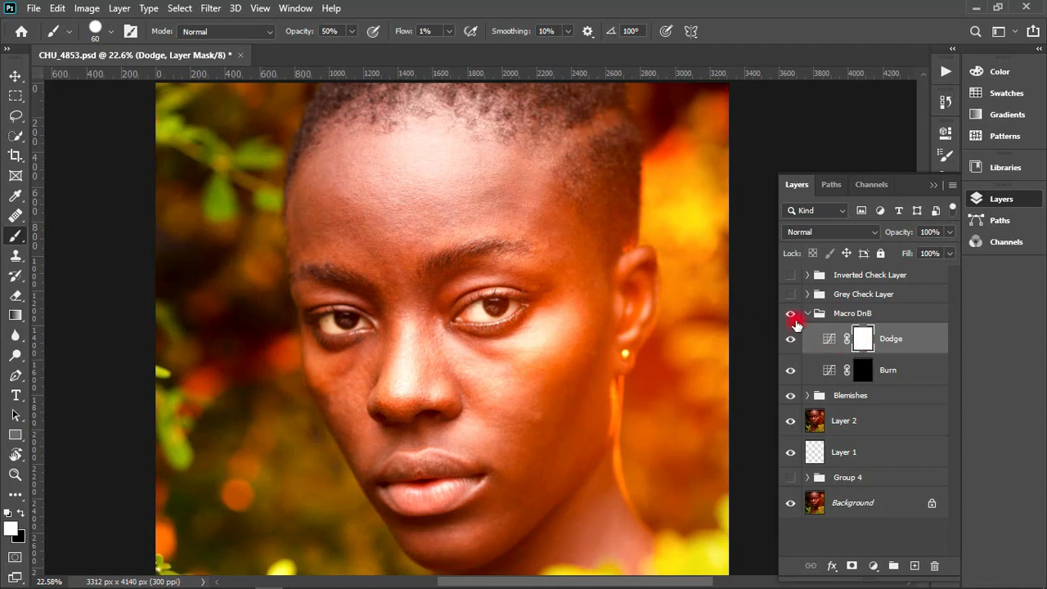
pyautogui.hotkey('ctrl', 'i')
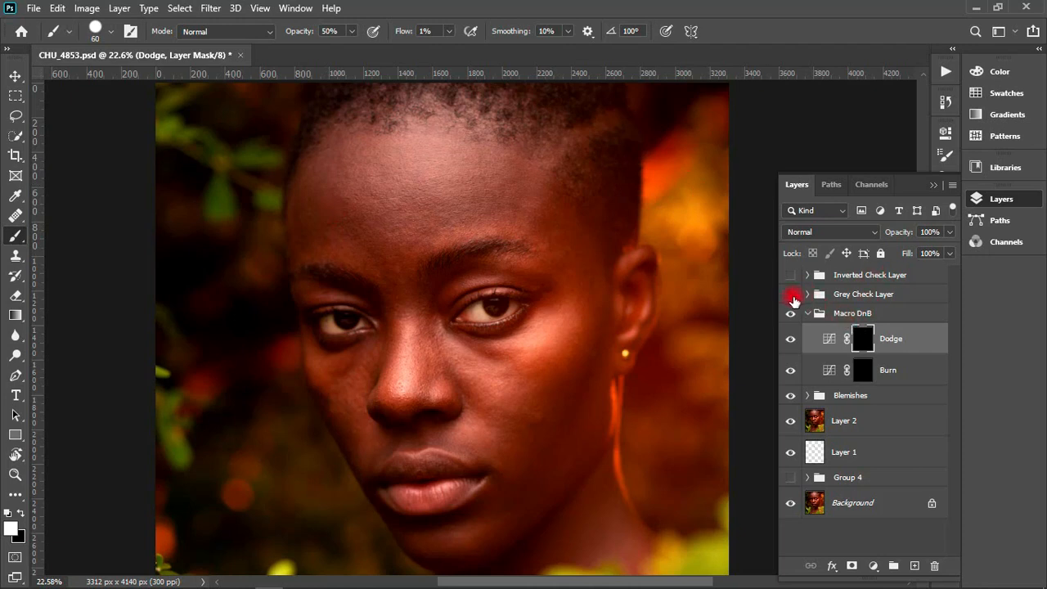
# - Show the Grey Check Layer group and brush over the temple, outer cheek and forehead on the Dodge mask
pyautogui.click(790, 294)
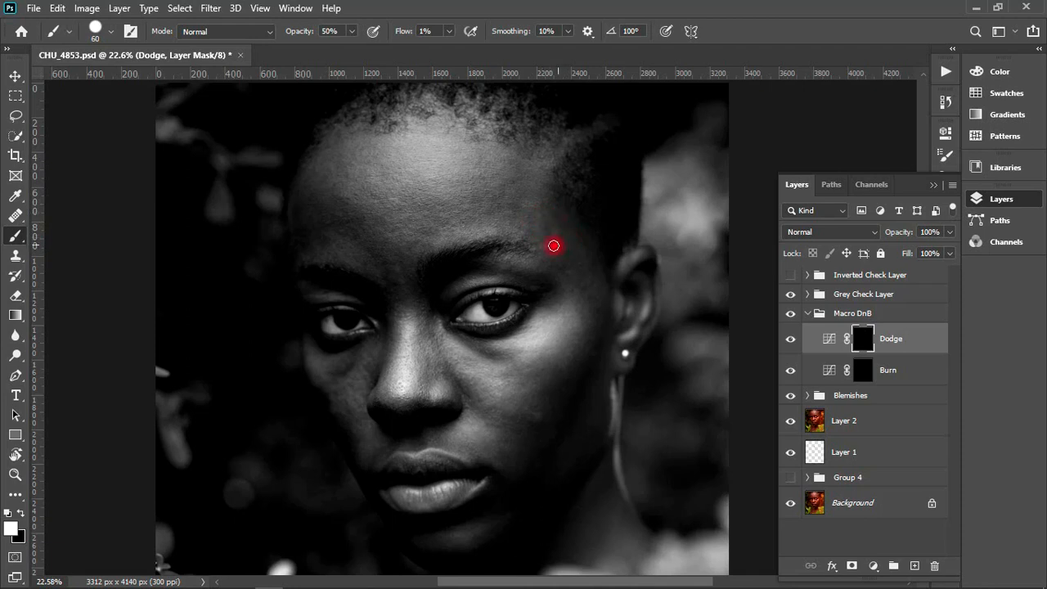
pyautogui.moveTo(553, 252)
pyautogui.mouseDown()
pyautogui.moveTo(568, 226)
pyautogui.moveTo(553, 208)
pyautogui.moveTo(571, 215)
pyautogui.moveTo(572, 232)
pyautogui.moveTo(604, 94)
pyautogui.moveTo(562, 236)
pyautogui.moveTo(621, 294)
pyautogui.moveTo(607, 280)
pyautogui.moveTo(563, 272)
pyautogui.mouseUp()
pyautogui.moveTo(581, 304)
pyautogui.mouseDown()
pyautogui.moveTo(562, 263)
pyautogui.moveTo(596, 316)
pyautogui.moveTo(583, 289)
pyautogui.mouseUp()
pyautogui.moveTo(569, 268); pyautogui.dragTo(575, 278)
pyautogui.moveTo(584, 302); pyautogui.dragTo(584, 321)
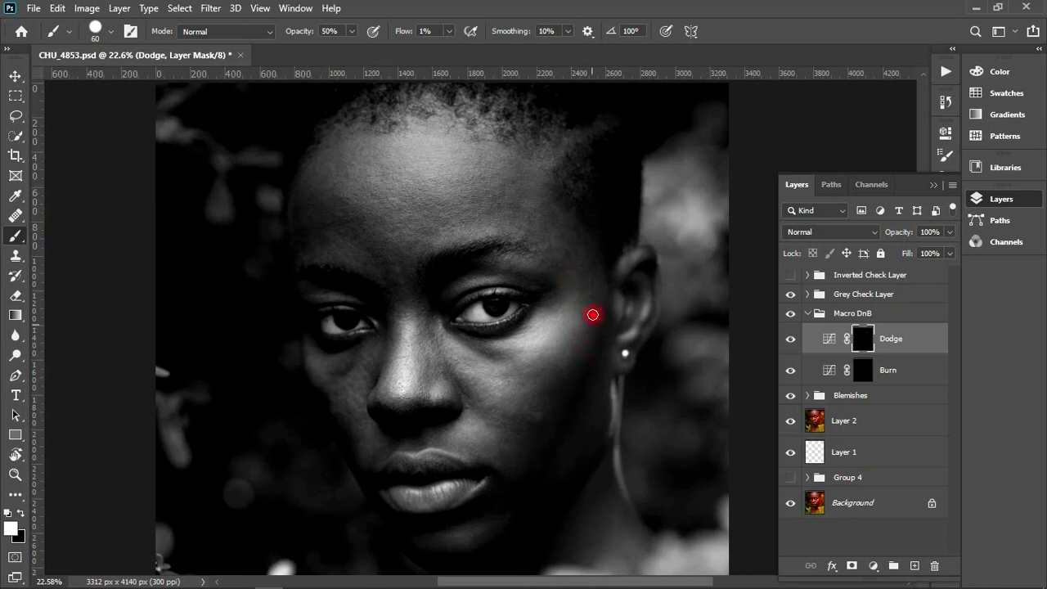
pyautogui.moveTo(559, 221)
pyautogui.mouseDown()
pyautogui.moveTo(344, 166)
pyautogui.moveTo(292, 217)
pyautogui.moveTo(306, 237)
pyautogui.moveTo(337, 235)
pyautogui.moveTo(304, 209)
pyautogui.moveTo(304, 243)
pyautogui.moveTo(314, 244)
pyautogui.moveTo(318, 88)
pyautogui.moveTo(349, 205)
pyautogui.moveTo(385, 203)
pyautogui.moveTo(465, 469)
pyautogui.moveTo(529, 582)
pyautogui.moveTo(450, 198)
pyautogui.moveTo(346, 220)
pyautogui.moveTo(347, 240)
pyautogui.moveTo(297, 229)
pyautogui.moveTo(304, 257)
pyautogui.moveTo(354, 201)
pyautogui.mouseUp()
# - Reduce the brush size to 45 px and brush across the forehead on the Dodge mask
pyautogui.press(']')
pyautogui.press('[')
pyautogui.press('[')
pyautogui.press('[')
pyautogui.moveTo(297, 205)
pyautogui.mouseDown()
pyautogui.moveTo(290, 215)
pyautogui.moveTo(339, 196)
pyautogui.moveTo(580, 184)
pyautogui.moveTo(533, 205)
pyautogui.moveTo(560, 206)
pyautogui.moveTo(523, 210)
pyautogui.moveTo(612, 210)
pyautogui.moveTo(463, 229)
pyautogui.moveTo(652, 229)
pyautogui.moveTo(534, 229)
pyautogui.mouseUp()
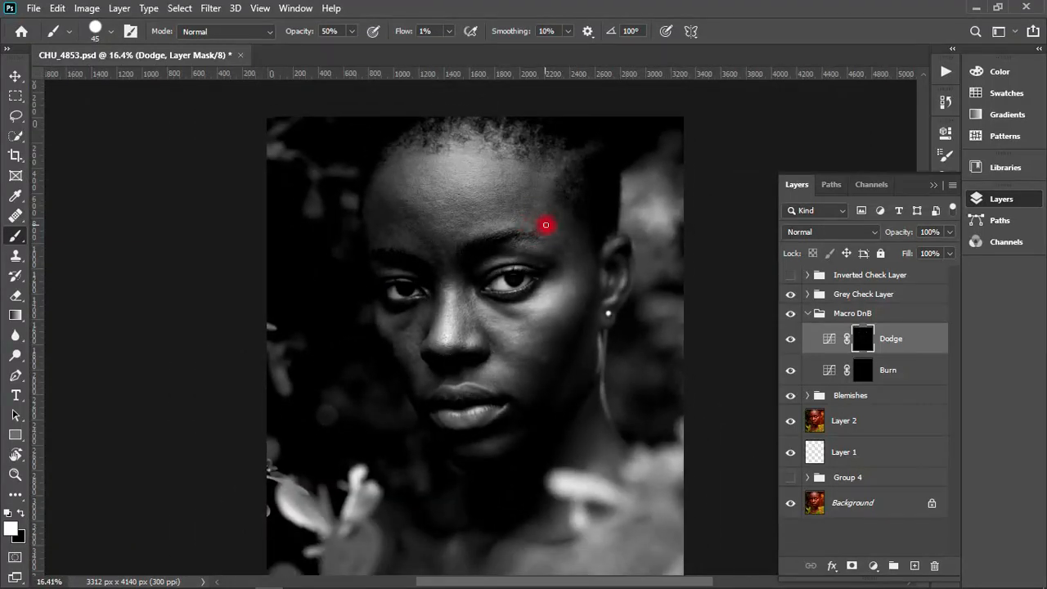
# - Open a second window of CHU_4853.psd
pyautogui.click(295, 8)
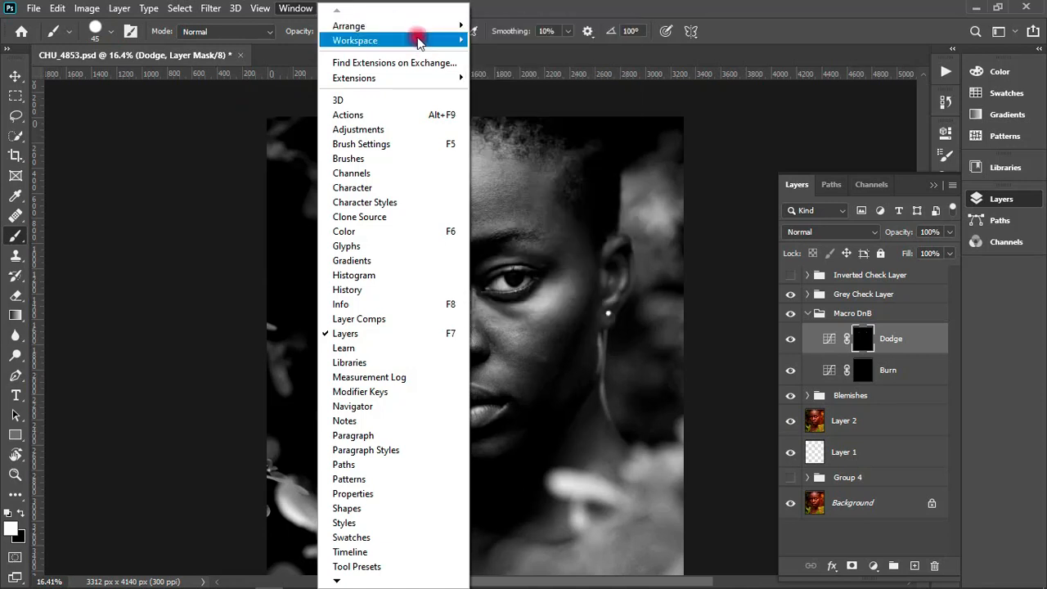
pyautogui.moveTo(427, 26)
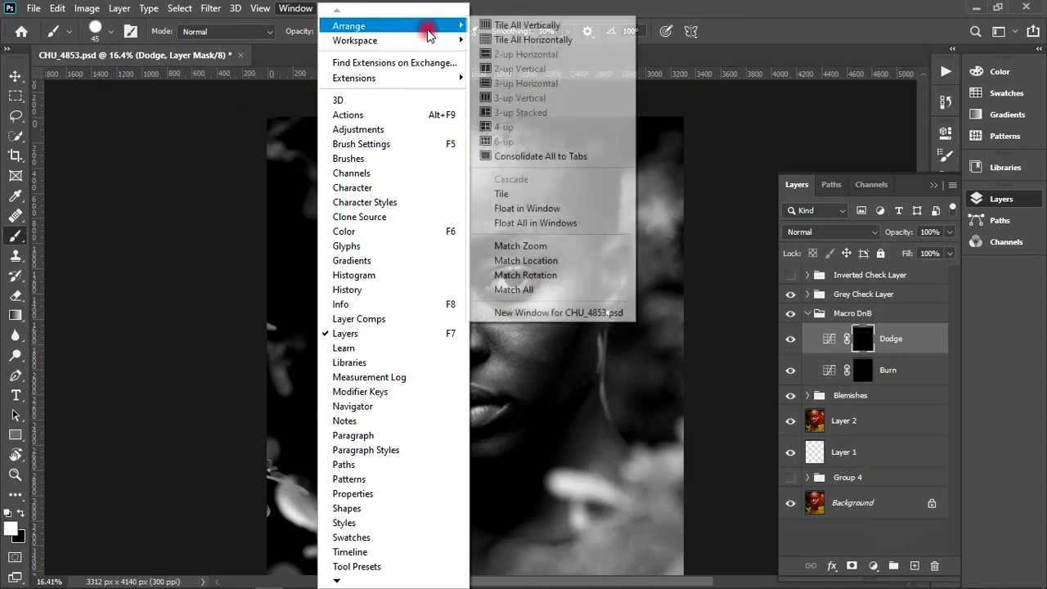
pyautogui.click(545, 5)
pyautogui.click(304, 11)
pyautogui.moveTo(382, 27)
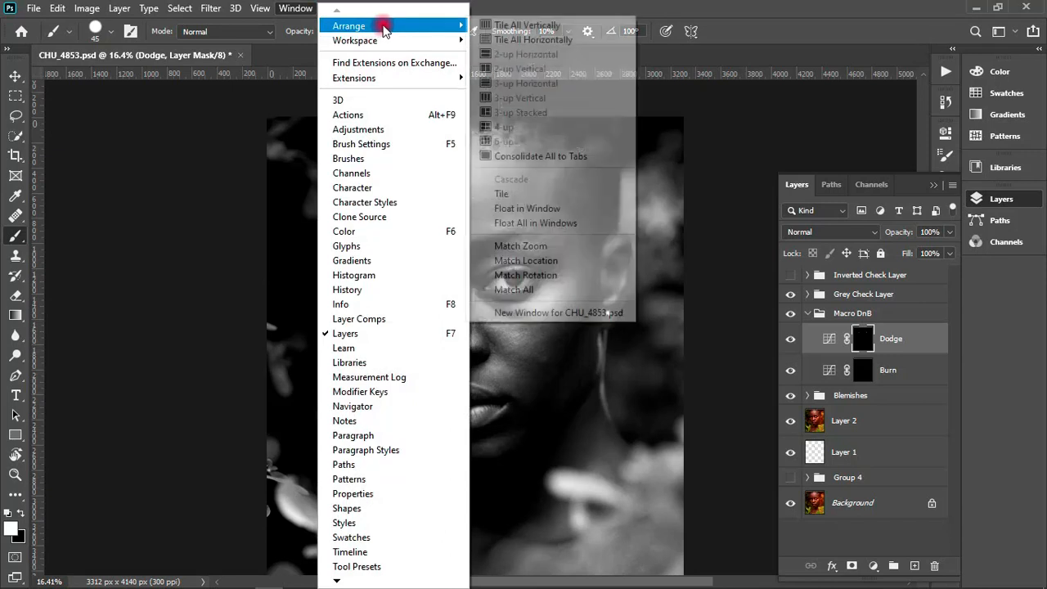
pyautogui.click(563, 314)
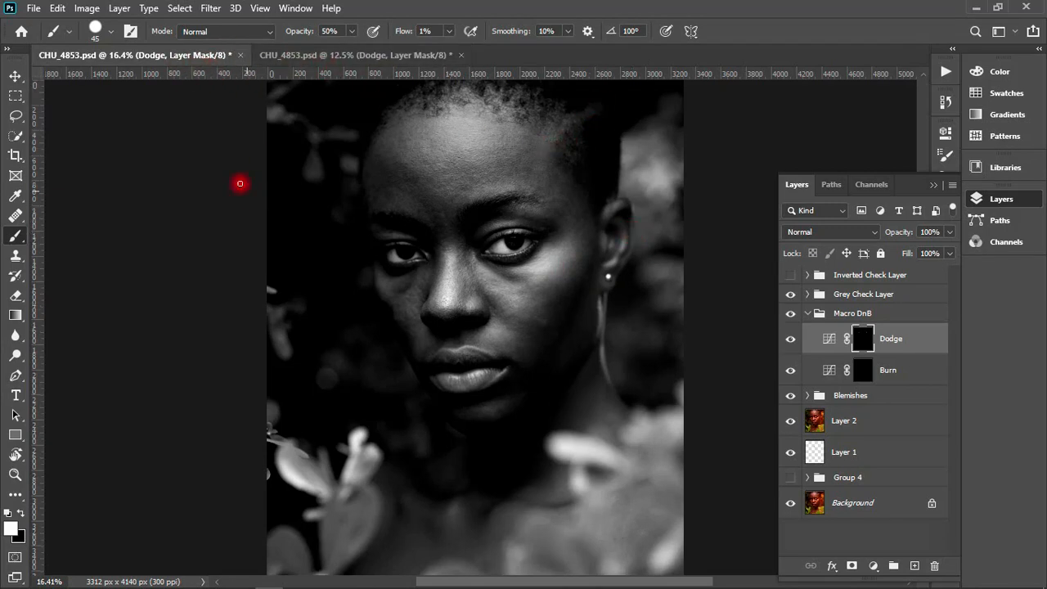
# - Arrange the two document windows as 2-up Vertical, with the first view wider and the face framed larger in each
pyautogui.click(295, 16)
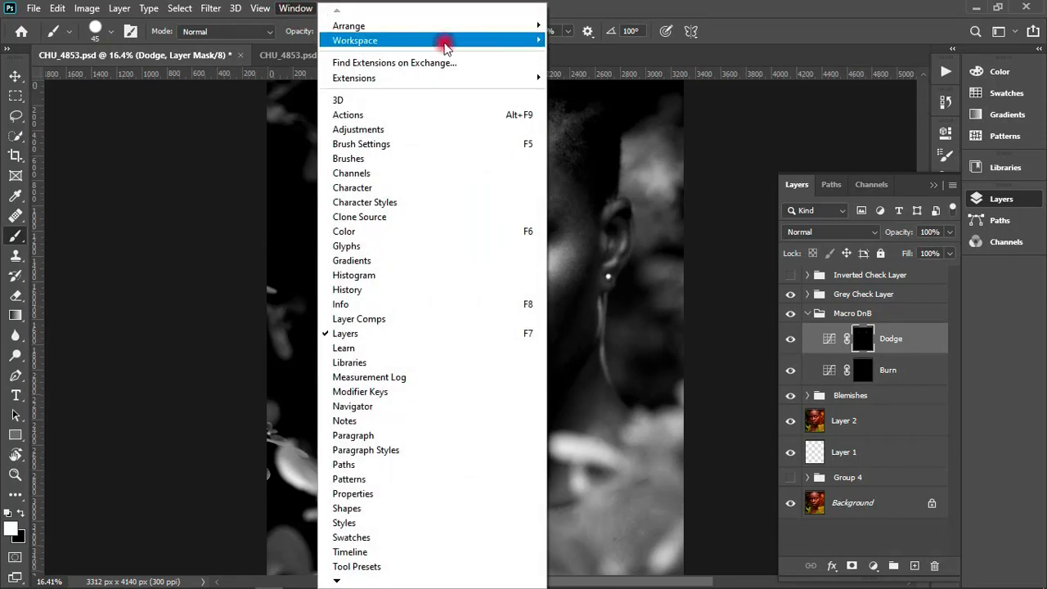
pyautogui.moveTo(543, 31)
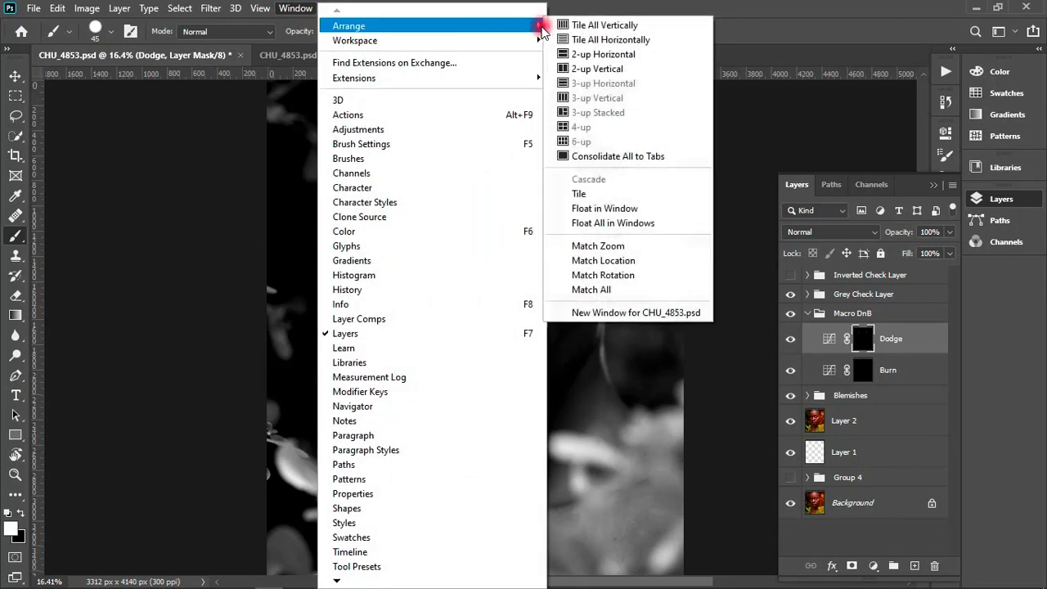
pyautogui.click(583, 70)
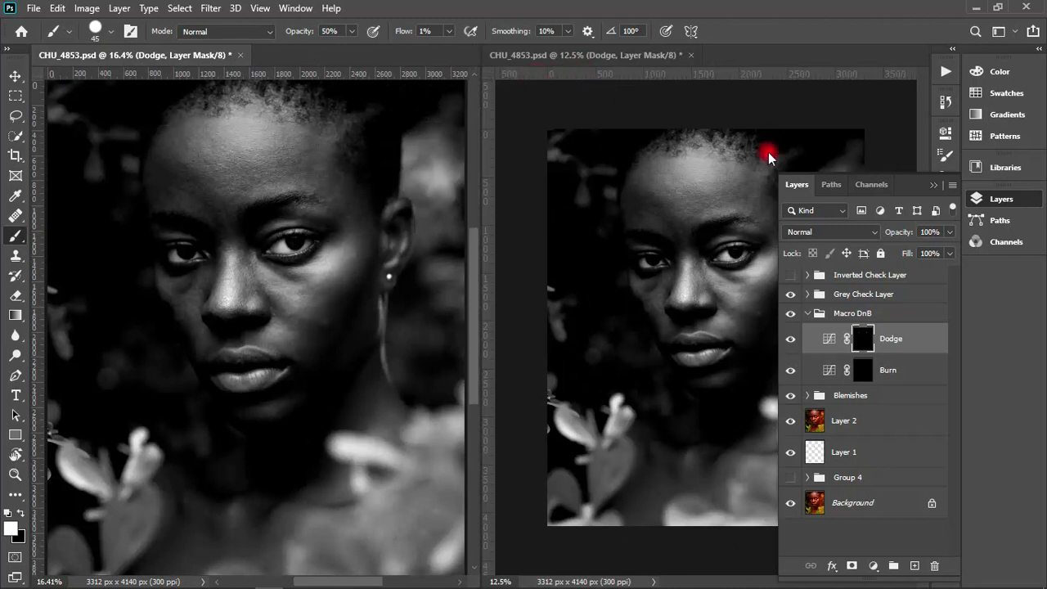
pyautogui.click(933, 185)
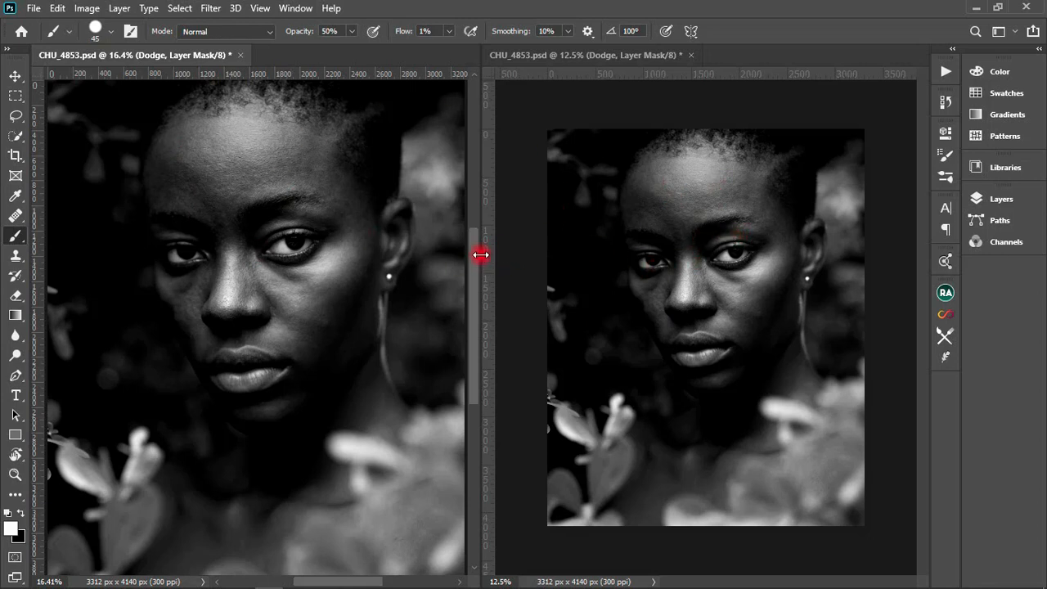
pyautogui.moveTo(480, 255); pyautogui.dragTo(638, 263)
pyautogui.moveTo(864, 582); pyautogui.dragTo(868, 582)
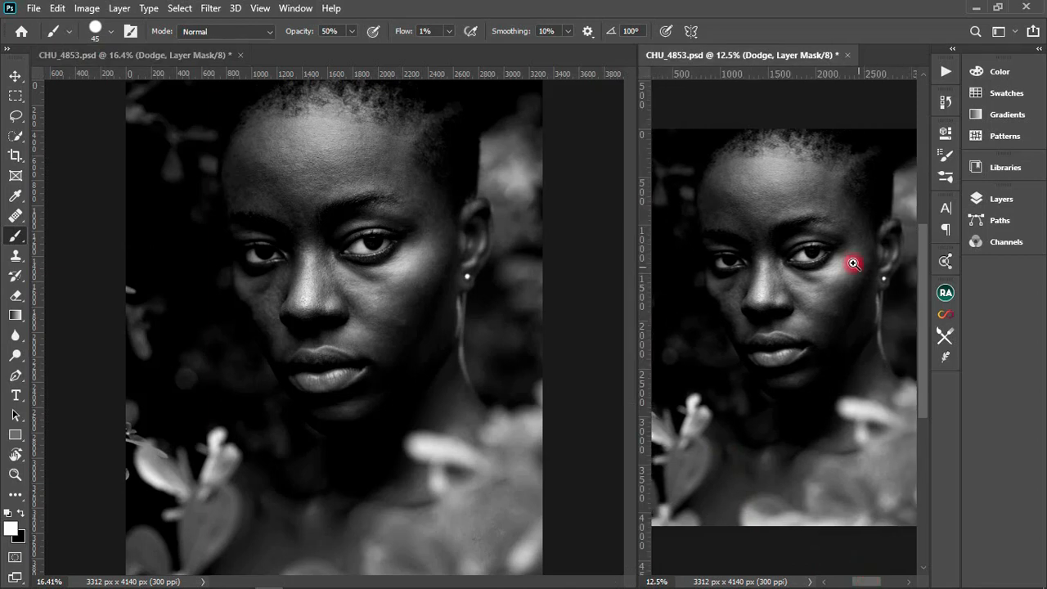
pyautogui.moveTo(837, 246); pyautogui.dragTo(868, 245)
pyautogui.moveTo(816, 221)
pyautogui.mouseDown()
pyautogui.moveTo(810, 299)
pyautogui.moveTo(804, 277)
pyautogui.mouseUp()
pyautogui.moveTo(320, 131)
pyautogui.mouseDown()
pyautogui.moveTo(420, 151)
pyautogui.moveTo(329, 186)
pyautogui.mouseUp()
pyautogui.moveTo(298, 192); pyautogui.dragTo(287, 196)
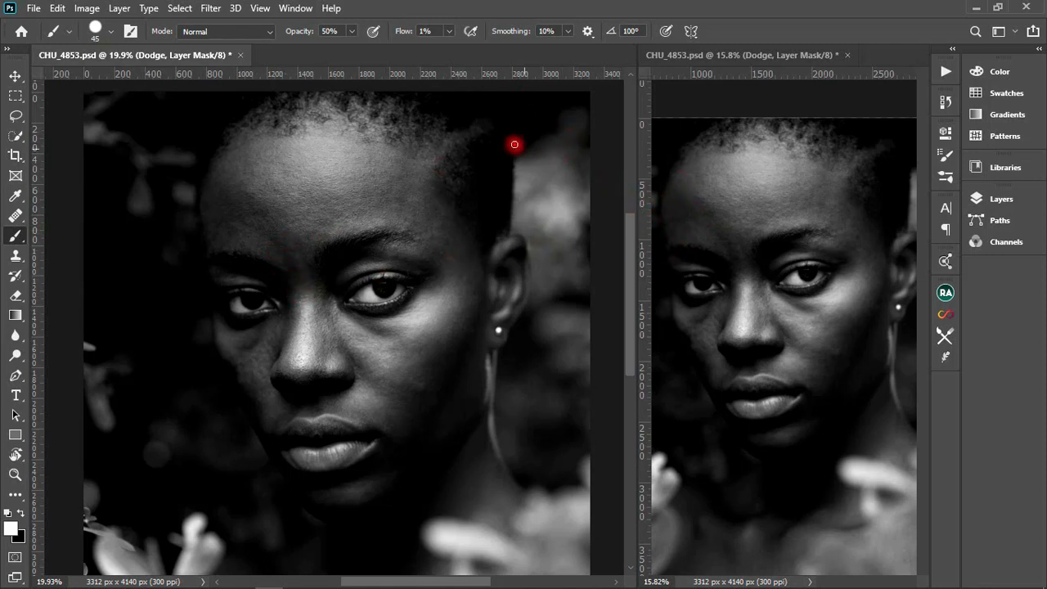
# - Select the Dodge layer's mask and set the brush hardness to 0% for painting on the forehead
pyautogui.click(999, 199)
pyautogui.click(863, 340)
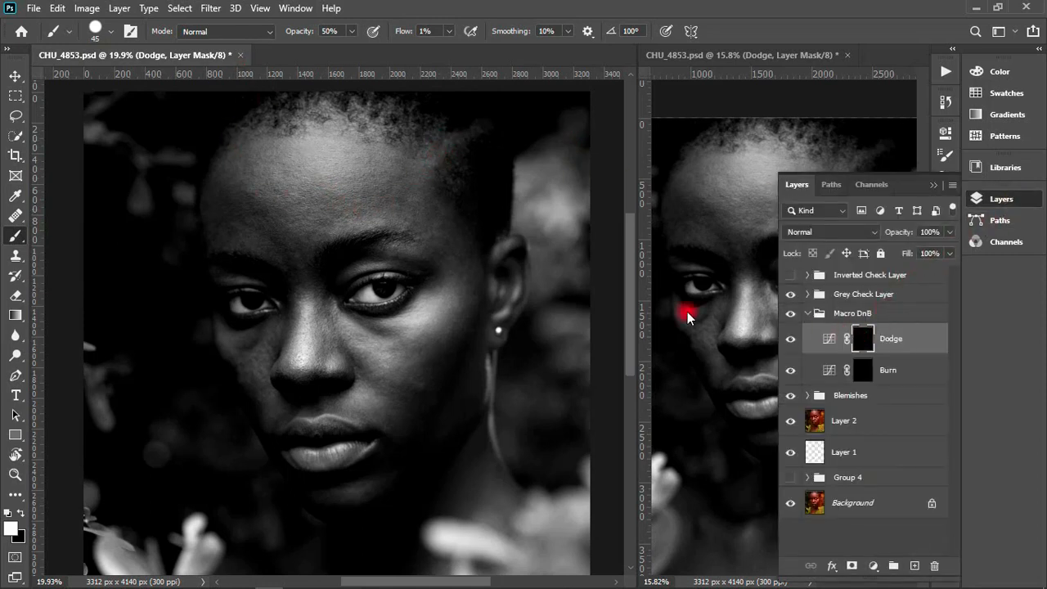
pyautogui.click(110, 33)
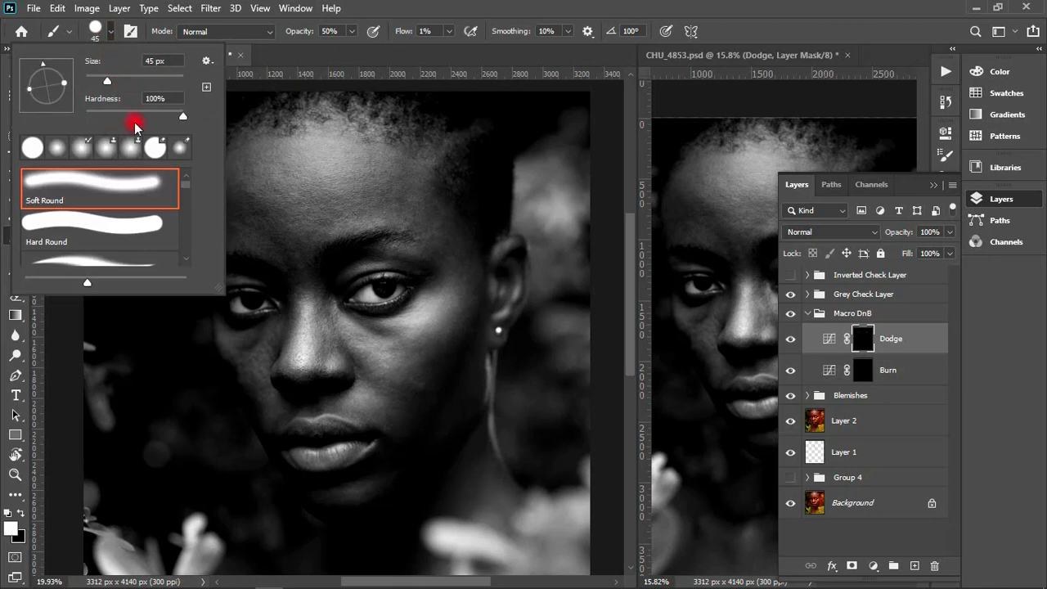
pyautogui.moveTo(182, 113); pyautogui.dragTo(74, 118)
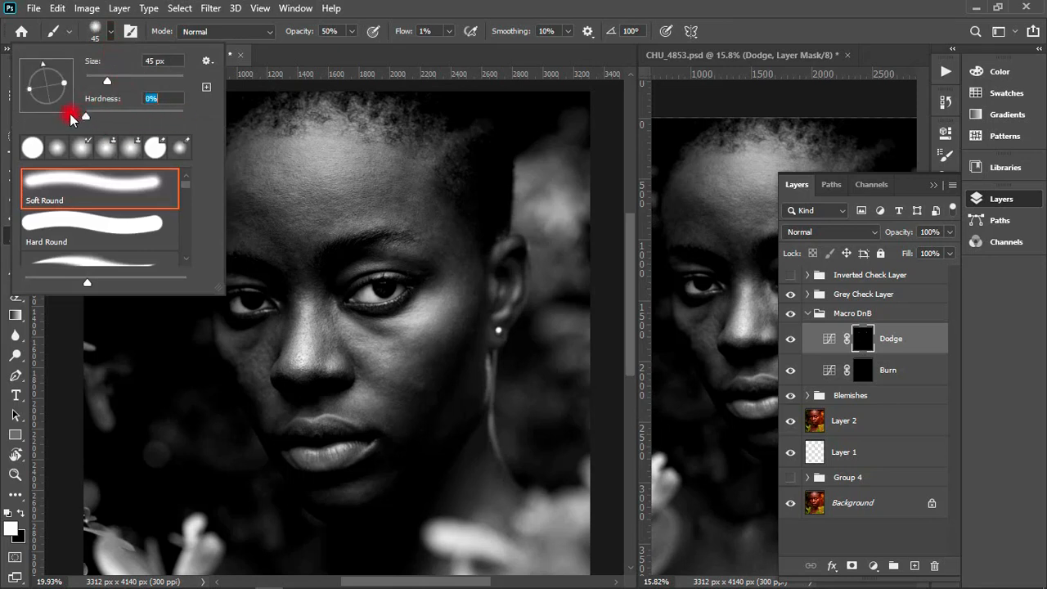
pyautogui.click(321, 58)
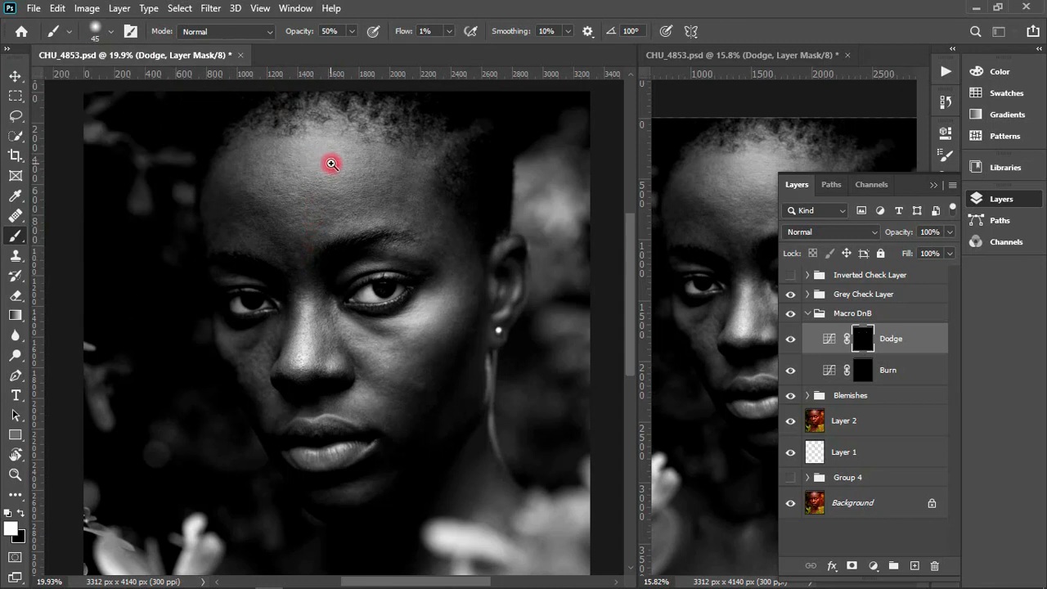
pyautogui.click(935, 187)
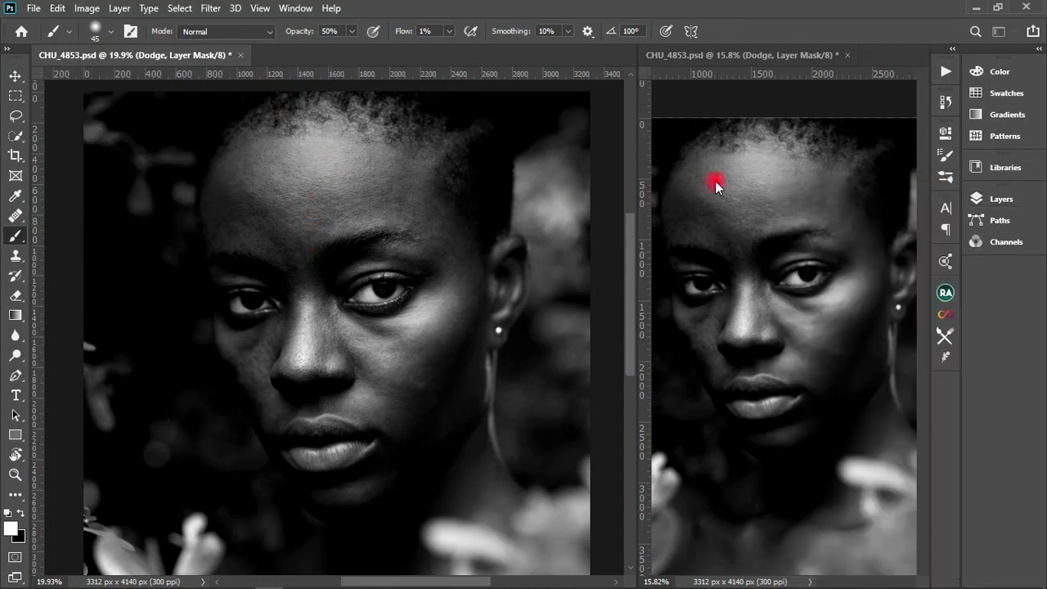
pyautogui.scroll(2, 303, 188)
pyautogui.scroll(3, 256, 221)
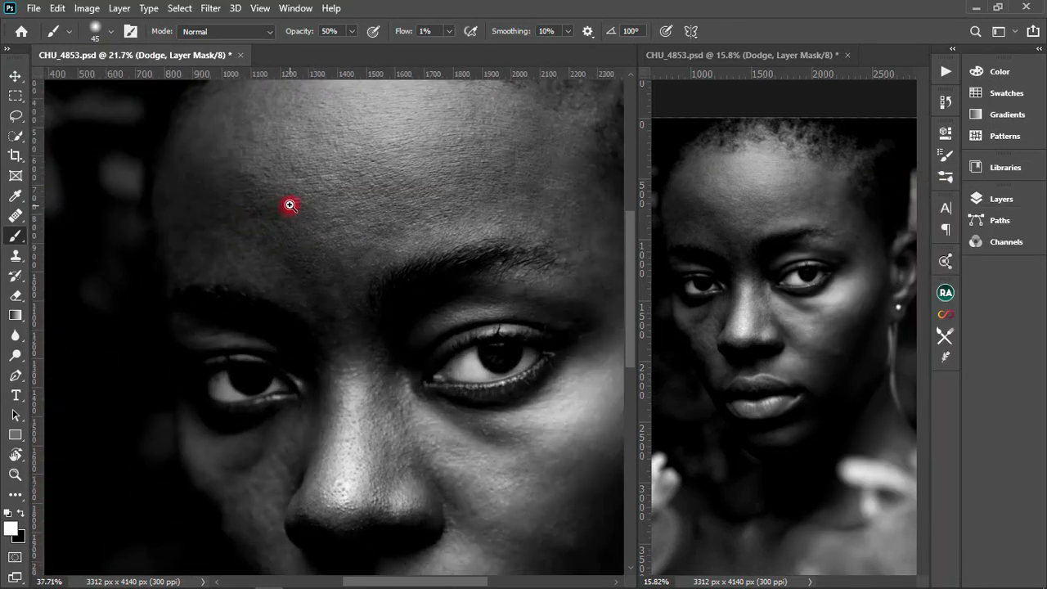
# - Lighten the dark patches on the shadowed side of the forehead by brushing on the Dodge mask at 45 px
pyautogui.moveTo(282, 205); pyautogui.dragTo(249, 218)
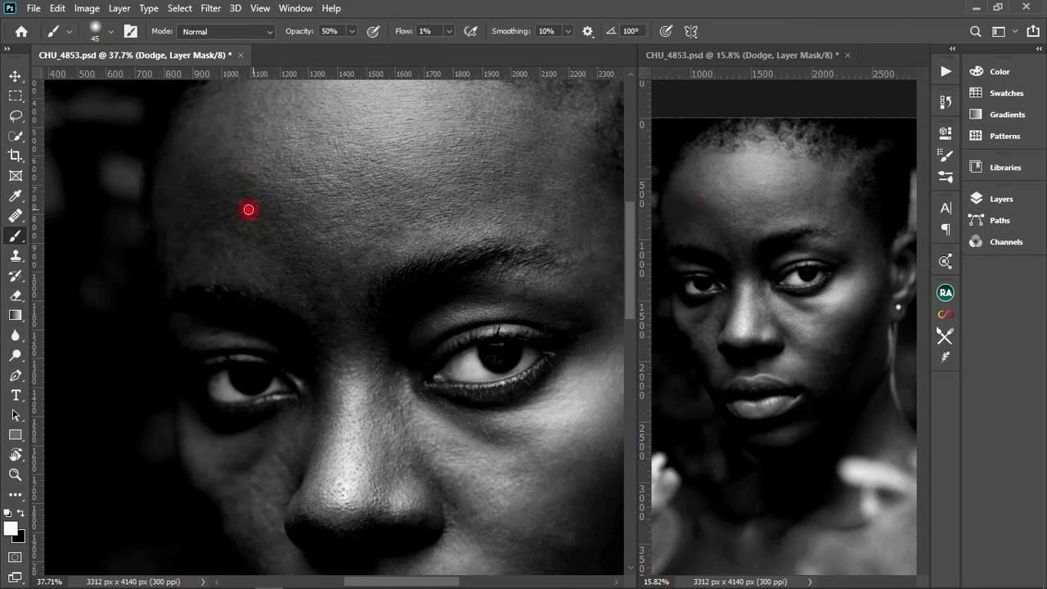
pyautogui.moveTo(248, 209)
pyautogui.mouseDown()
pyautogui.moveTo(234, 180)
pyautogui.moveTo(250, 191)
pyautogui.mouseUp()
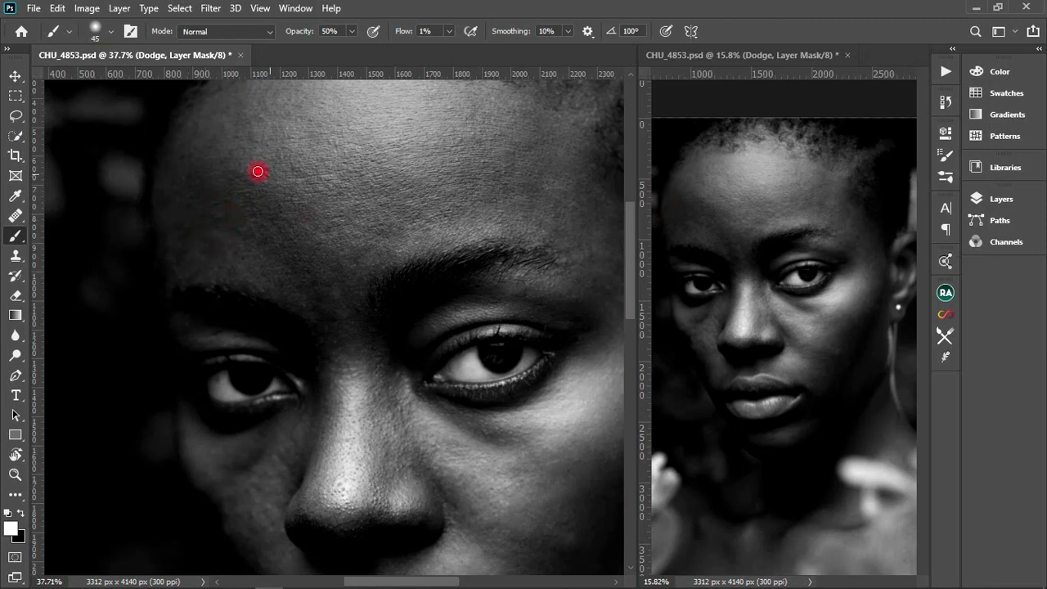
pyautogui.moveTo(251, 196); pyautogui.dragTo(238, 179)
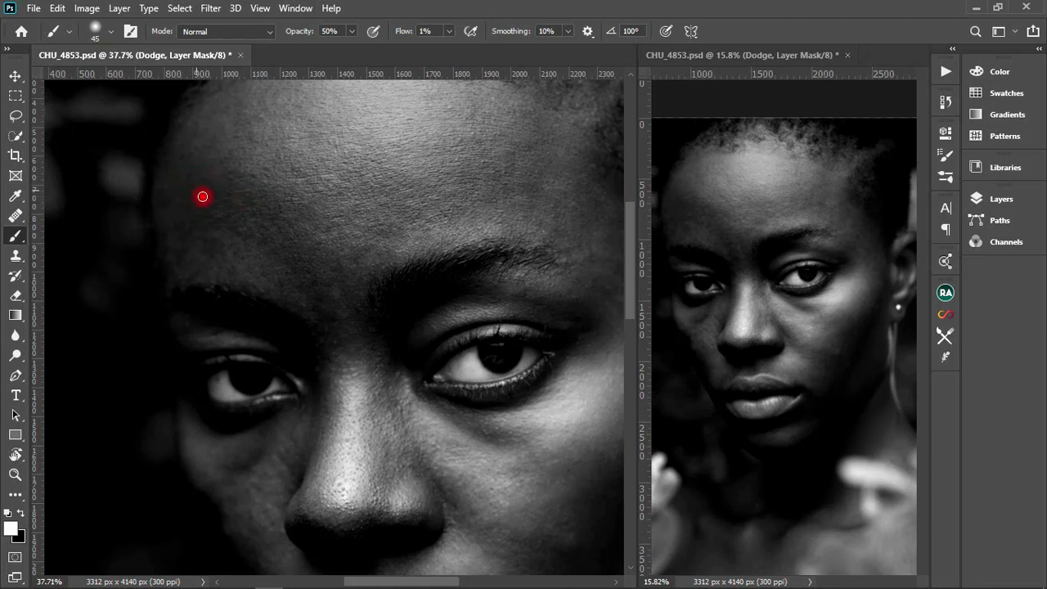
pyautogui.moveTo(259, 198)
pyautogui.mouseDown()
pyautogui.moveTo(248, 180)
pyautogui.moveTo(264, 206)
pyautogui.mouseUp()
# - Brush the Dodge mask over the ear-side forehead above the brow and the forehead's opposite shadowed edge
pyautogui.moveTo(400, 219); pyautogui.dragTo(311, 247)
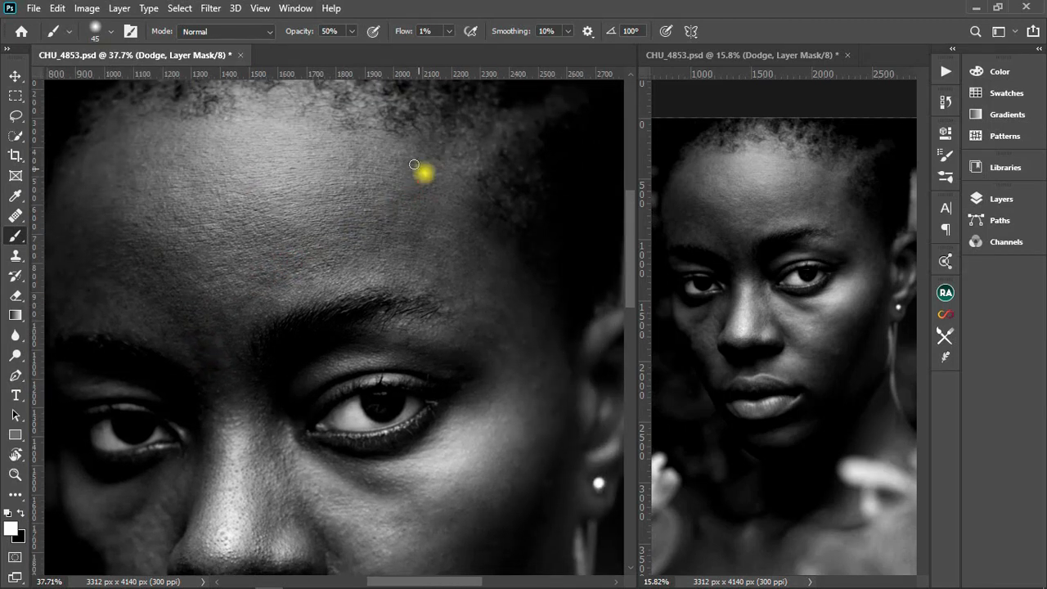
pyautogui.moveTo(421, 170)
pyautogui.mouseDown()
pyautogui.moveTo(421, 196)
pyautogui.moveTo(392, 208)
pyautogui.moveTo(403, 203)
pyautogui.moveTo(390, 231)
pyautogui.moveTo(421, 192)
pyautogui.moveTo(431, 197)
pyautogui.moveTo(413, 194)
pyautogui.moveTo(432, 177)
pyautogui.moveTo(385, 168)
pyautogui.moveTo(421, 161)
pyautogui.moveTo(360, 162)
pyautogui.moveTo(360, 196)
pyautogui.moveTo(382, 221)
pyautogui.mouseUp()
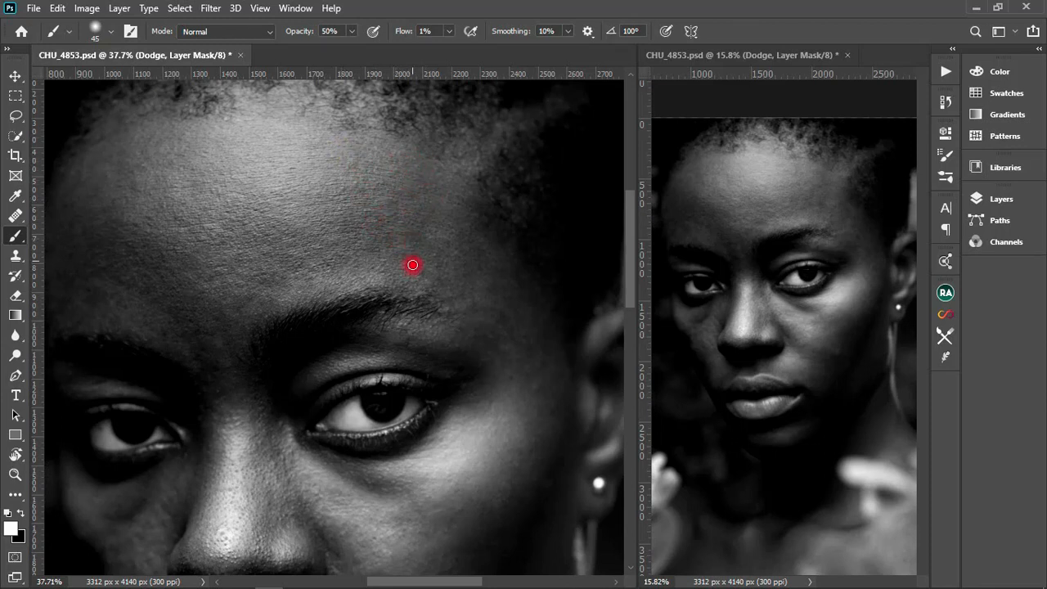
pyautogui.moveTo(439, 272)
pyautogui.mouseDown()
pyautogui.moveTo(473, 273)
pyautogui.moveTo(470, 259)
pyautogui.moveTo(483, 260)
pyautogui.moveTo(466, 237)
pyautogui.mouseUp()
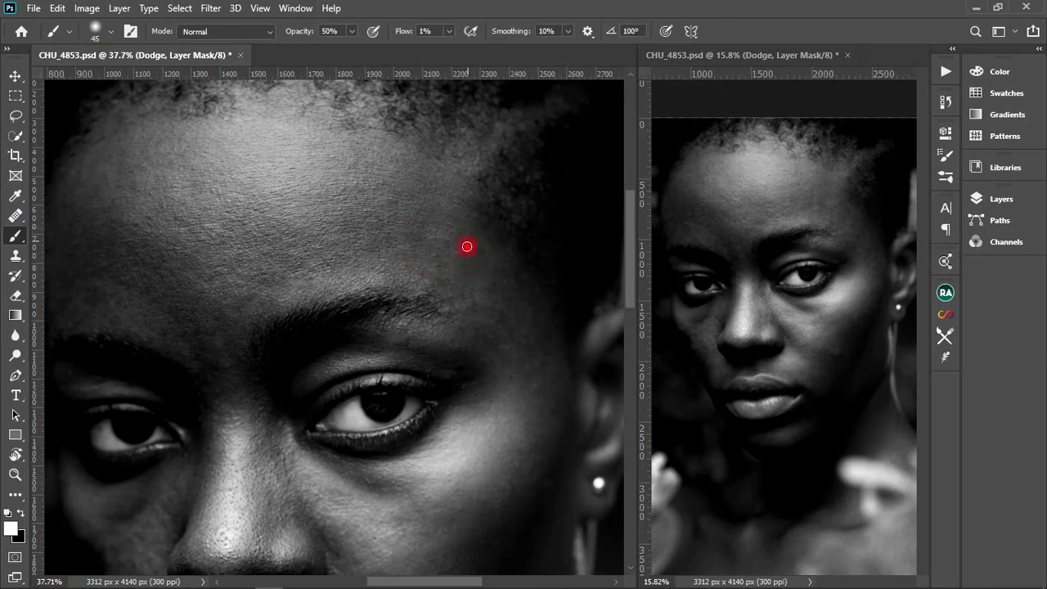
pyautogui.moveTo(335, 226); pyautogui.dragTo(435, 225)
pyautogui.moveTo(285, 193)
pyautogui.mouseDown()
pyautogui.moveTo(242, 163)
pyautogui.moveTo(219, 186)
pyautogui.moveTo(234, 189)
pyautogui.moveTo(219, 187)
pyautogui.moveTo(233, 172)
pyautogui.moveTo(235, 190)
pyautogui.moveTo(213, 142)
pyautogui.mouseUp()
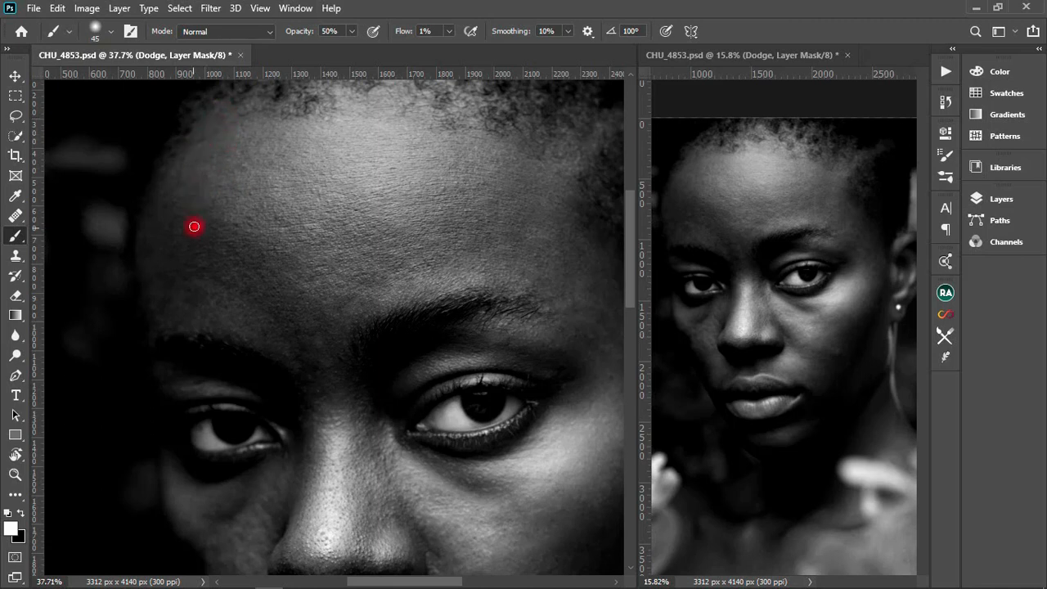
pyautogui.moveTo(194, 227)
pyautogui.mouseDown()
pyautogui.moveTo(178, 186)
pyautogui.moveTo(205, 252)
pyautogui.moveTo(198, 300)
pyautogui.mouseUp()
# - Show the Inverted Check Layer group, hide the Grey Check Layer group, and select the Burn layer's mask
pyautogui.click(990, 199)
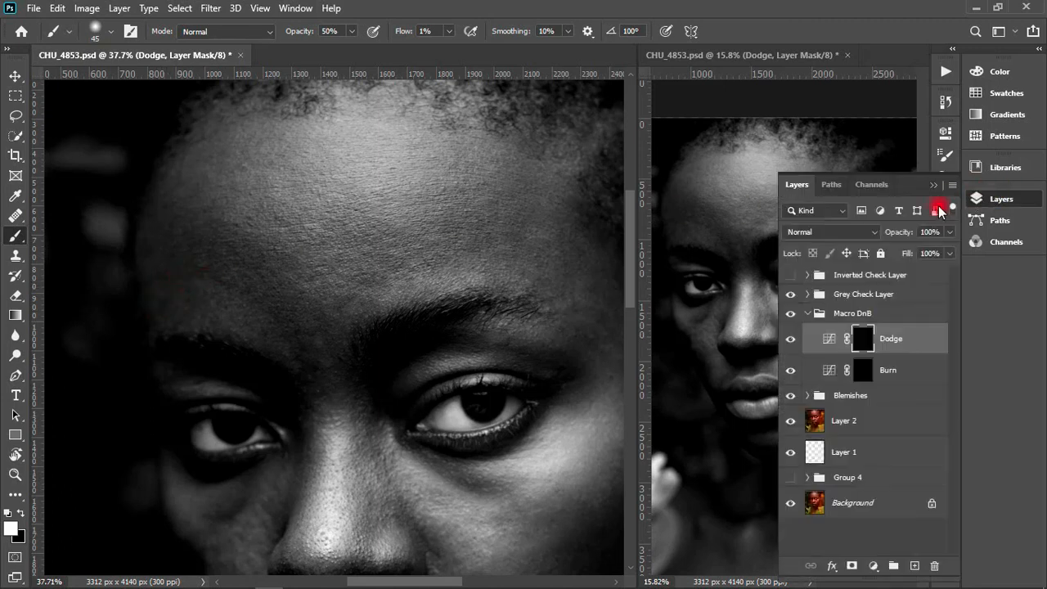
pyautogui.click(788, 276)
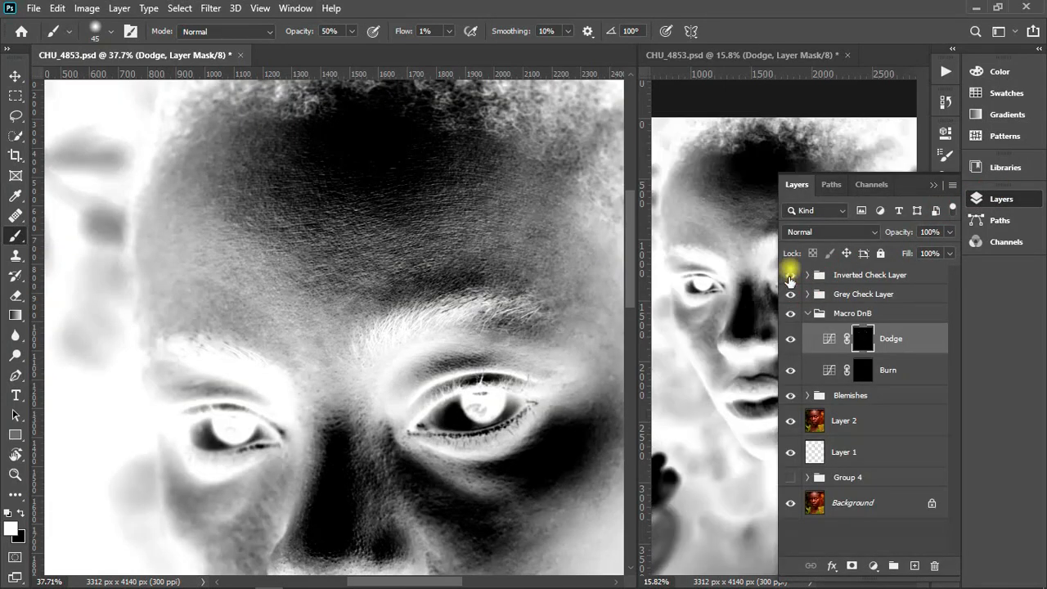
pyautogui.click(789, 275)
pyautogui.click(790, 294)
pyautogui.click(790, 274)
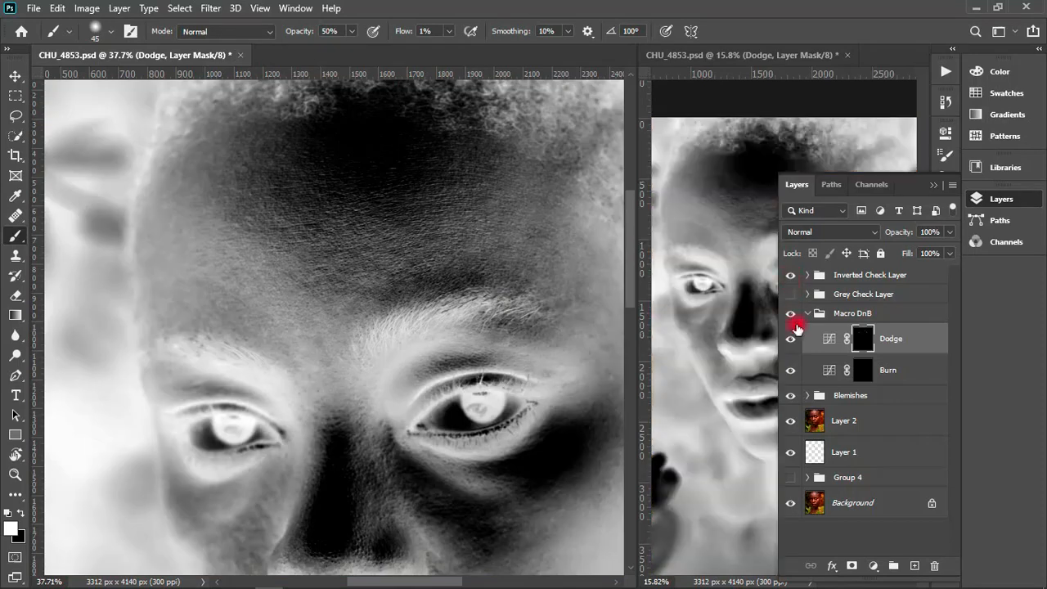
pyautogui.click(864, 370)
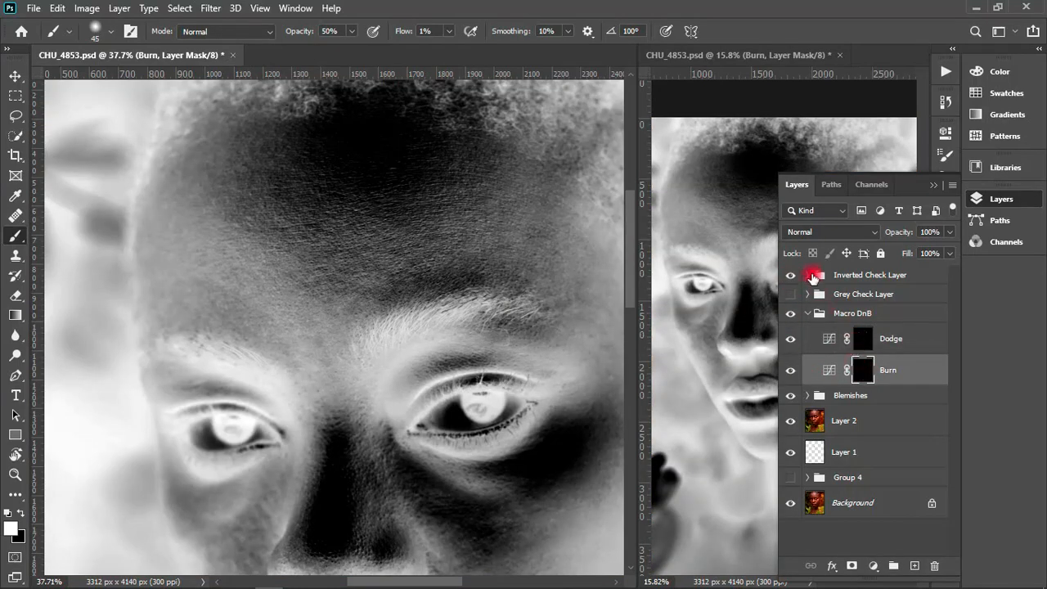
# - Brush across the upper and middle forehead on the Burn mask with the 45 px brush
pyautogui.moveTo(276, 178)
pyautogui.mouseDown()
pyautogui.moveTo(291, 210)
pyautogui.moveTo(318, 231)
pyautogui.moveTo(341, 171)
pyautogui.moveTo(340, 197)
pyautogui.moveTo(348, 146)
pyautogui.moveTo(338, 180)
pyautogui.moveTo(345, 154)
pyautogui.moveTo(346, 205)
pyautogui.moveTo(345, 185)
pyautogui.moveTo(369, 184)
pyautogui.moveTo(379, 218)
pyautogui.moveTo(406, 216)
pyautogui.moveTo(396, 193)
pyautogui.moveTo(427, 150)
pyautogui.moveTo(473, 182)
pyautogui.mouseUp()
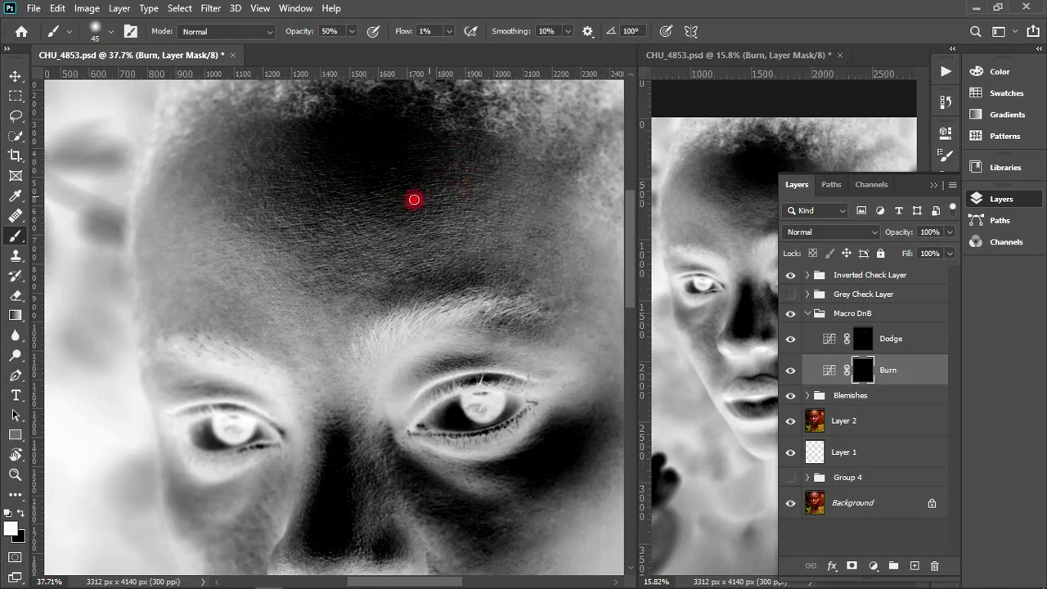
pyautogui.moveTo(414, 199); pyautogui.dragTo(287, 215)
pyautogui.moveTo(493, 157)
pyautogui.mouseDown()
pyautogui.moveTo(403, 214)
pyautogui.moveTo(392, 273)
pyautogui.moveTo(397, 259)
pyautogui.moveTo(409, 274)
pyautogui.moveTo(389, 296)
pyautogui.moveTo(423, 300)
pyautogui.moveTo(399, 270)
pyautogui.mouseUp()
pyautogui.moveTo(340, 194)
pyautogui.mouseDown()
pyautogui.moveTo(345, 228)
pyautogui.moveTo(422, 198)
pyautogui.moveTo(420, 186)
pyautogui.moveTo(433, 195)
pyautogui.moveTo(420, 225)
pyautogui.moveTo(407, 221)
pyautogui.moveTo(427, 214)
pyautogui.moveTo(424, 194)
pyautogui.moveTo(435, 193)
pyautogui.moveTo(431, 213)
pyautogui.moveTo(414, 221)
pyautogui.moveTo(462, 288)
pyautogui.moveTo(479, 274)
pyautogui.moveTo(405, 267)
pyautogui.moveTo(397, 257)
pyautogui.moveTo(410, 257)
pyautogui.moveTo(394, 265)
pyautogui.moveTo(418, 273)
pyautogui.moveTo(419, 301)
pyautogui.mouseUp()
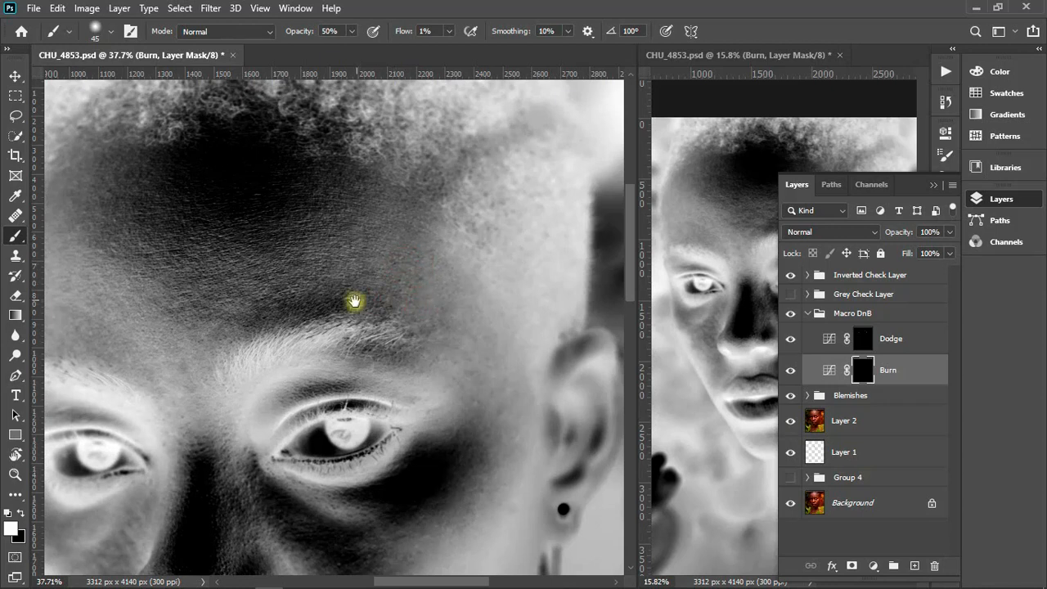
pyautogui.moveTo(296, 128); pyautogui.dragTo(366, 141)
pyautogui.moveTo(211, 217)
pyautogui.mouseDown()
pyautogui.moveTo(203, 243)
pyautogui.moveTo(221, 214)
pyautogui.mouseUp()
# - Brush the Burn mask from the centre of the forehead down to the ear-side eyebrow, reducing the brush to 40 px
pyautogui.press(']')
pyautogui.moveTo(271, 164)
pyautogui.mouseDown()
pyautogui.moveTo(259, 191)
pyautogui.moveTo(308, 87)
pyautogui.moveTo(329, 266)
pyautogui.moveTo(323, 247)
pyautogui.mouseUp()
pyautogui.press('[')
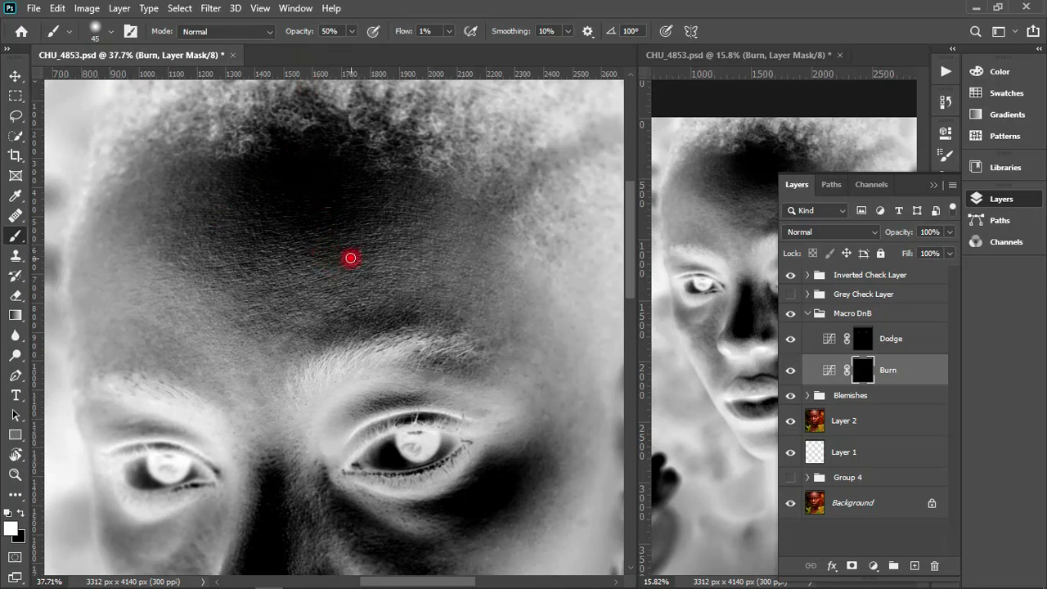
pyautogui.moveTo(362, 293)
pyautogui.mouseDown()
pyautogui.moveTo(420, 322)
pyautogui.moveTo(410, 325)
pyautogui.mouseUp()
pyautogui.press('[')
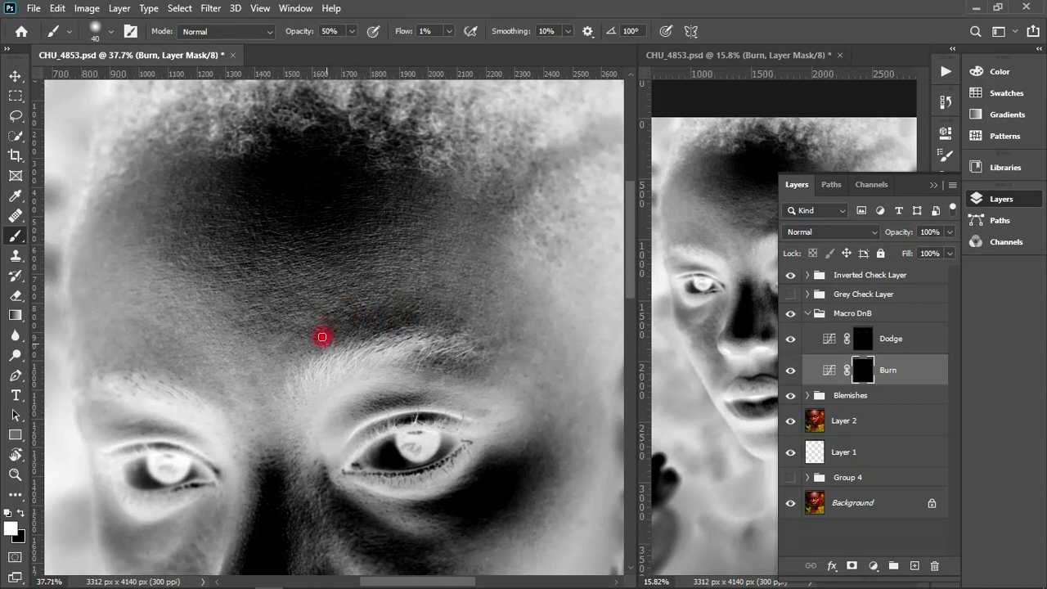
pyautogui.moveTo(416, 314)
pyautogui.mouseDown()
pyautogui.moveTo(411, 306)
pyautogui.moveTo(467, 323)
pyautogui.moveTo(456, 324)
pyautogui.mouseUp()
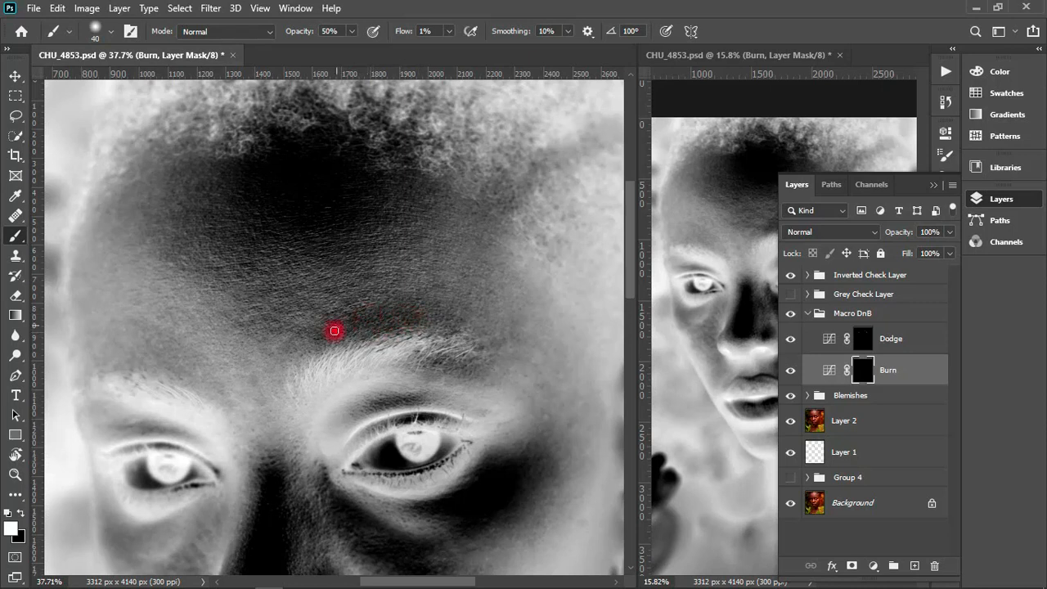
# - Reduce the brush to 35 px and even out the skin just above the ear-side eyebrow on the Burn mask
pyautogui.moveTo(338, 325)
pyautogui.mouseDown()
pyautogui.moveTo(338, 306)
pyautogui.moveTo(371, 276)
pyautogui.moveTo(341, 295)
pyautogui.mouseUp()
pyautogui.press('[')
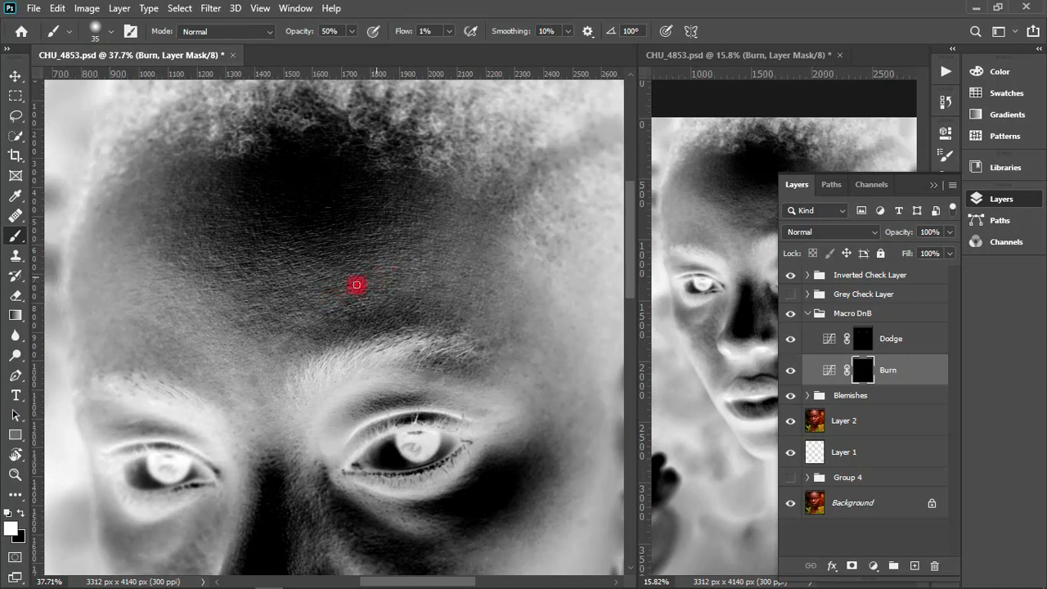
pyautogui.moveTo(357, 285)
pyautogui.mouseDown()
pyautogui.moveTo(336, 301)
pyautogui.moveTo(366, 310)
pyautogui.mouseUp()
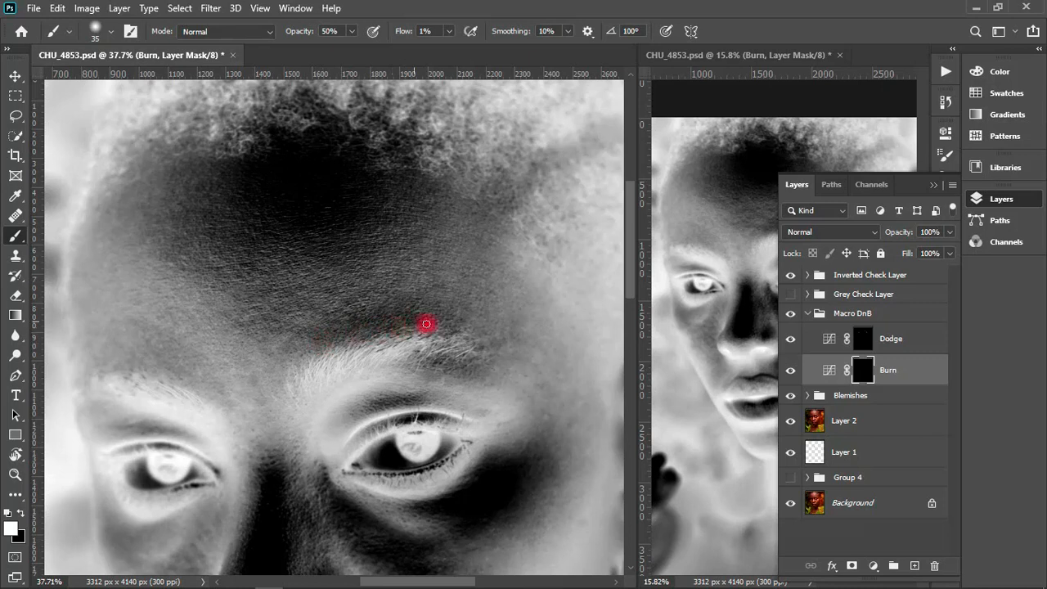
pyautogui.moveTo(416, 320)
pyautogui.mouseDown()
pyautogui.moveTo(453, 315)
pyautogui.moveTo(466, 343)
pyautogui.moveTo(468, 332)
pyautogui.moveTo(503, 345)
pyautogui.moveTo(401, 325)
pyautogui.moveTo(416, 327)
pyautogui.moveTo(363, 340)
pyautogui.moveTo(391, 332)
pyautogui.moveTo(402, 312)
pyautogui.moveTo(321, 346)
pyautogui.moveTo(343, 319)
pyautogui.moveTo(333, 323)
pyautogui.moveTo(382, 318)
pyautogui.moveTo(379, 331)
pyautogui.moveTo(431, 319)
pyautogui.moveTo(394, 323)
pyautogui.mouseUp()
pyautogui.press(']')
pyautogui.press('[')
pyautogui.press('[')
pyautogui.moveTo(398, 311)
pyautogui.mouseDown()
pyautogui.moveTo(452, 318)
pyautogui.moveTo(449, 328)
pyautogui.moveTo(475, 345)
pyautogui.moveTo(452, 315)
pyautogui.moveTo(382, 320)
pyautogui.mouseUp()
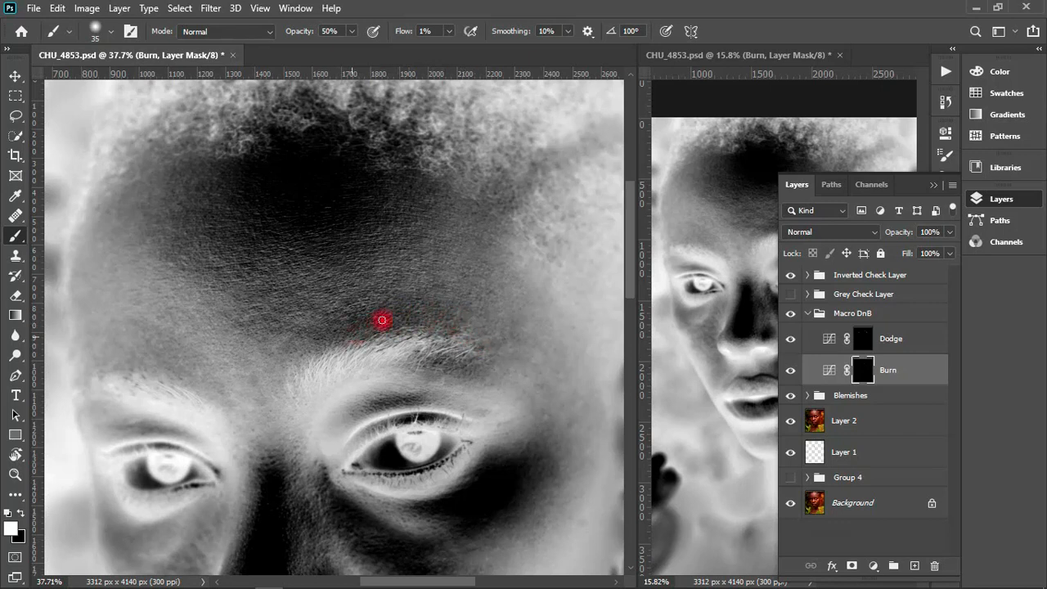
# - Vary the brush size and brush the Burn mask from the hairline across the forehead to the brows
pyautogui.press(']')
pyautogui.moveTo(352, 162)
pyautogui.mouseDown()
pyautogui.moveTo(289, 214)
pyautogui.moveTo(268, 190)
pyautogui.moveTo(175, 251)
pyautogui.moveTo(186, 206)
pyautogui.mouseUp()
pyautogui.press('[')
pyautogui.moveTo(252, 175)
pyautogui.mouseDown()
pyautogui.moveTo(286, 196)
pyautogui.moveTo(276, 197)
pyautogui.moveTo(274, 174)
pyautogui.moveTo(300, 223)
pyautogui.moveTo(335, 202)
pyautogui.moveTo(333, 175)
pyautogui.moveTo(316, 166)
pyautogui.moveTo(337, 188)
pyautogui.moveTo(327, 219)
pyautogui.moveTo(353, 212)
pyautogui.moveTo(335, 229)
pyautogui.moveTo(345, 226)
pyautogui.moveTo(301, 233)
pyautogui.moveTo(326, 225)
pyautogui.mouseUp()
pyautogui.moveTo(502, 203)
pyautogui.mouseDown()
pyautogui.moveTo(483, 221)
pyautogui.moveTo(480, 254)
pyautogui.moveTo(496, 311)
pyautogui.moveTo(264, 215)
pyautogui.moveTo(252, 194)
pyautogui.moveTo(216, 216)
pyautogui.mouseUp()
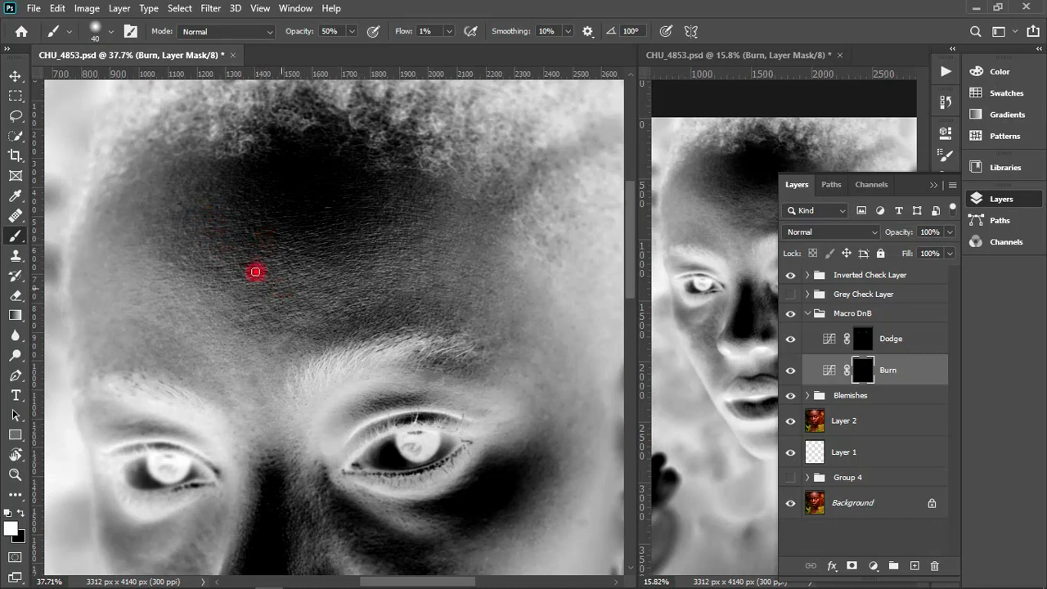
pyautogui.moveTo(250, 268); pyautogui.dragTo(329, 316)
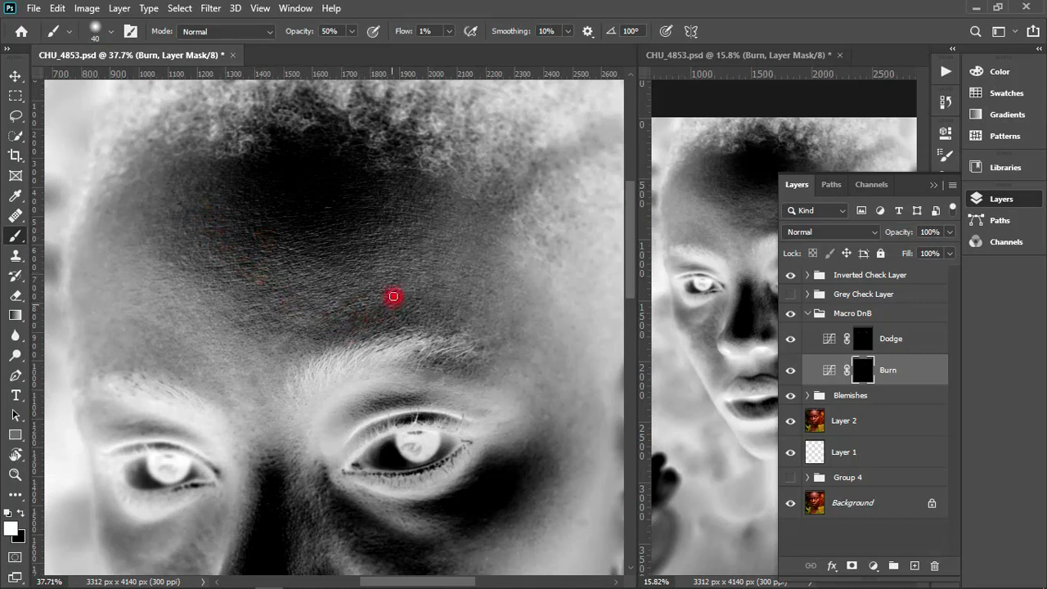
pyautogui.press(']')
pyautogui.moveTo(393, 295)
pyautogui.mouseDown()
pyautogui.moveTo(279, 75)
pyautogui.moveTo(292, 194)
pyautogui.moveTo(283, 185)
pyautogui.moveTo(295, 160)
pyautogui.moveTo(325, 168)
pyautogui.moveTo(284, 181)
pyautogui.moveTo(266, 164)
pyautogui.moveTo(355, 173)
pyautogui.moveTo(270, 163)
pyautogui.moveTo(321, 188)
pyautogui.moveTo(267, 173)
pyautogui.moveTo(333, 175)
pyautogui.moveTo(313, 222)
pyautogui.moveTo(306, 207)
pyautogui.moveTo(330, 186)
pyautogui.moveTo(300, 163)
pyautogui.moveTo(336, 167)
pyautogui.moveTo(248, 166)
pyautogui.moveTo(304, 217)
pyautogui.moveTo(313, 217)
pyautogui.moveTo(326, 172)
pyautogui.moveTo(382, 185)
pyautogui.moveTo(273, 220)
pyautogui.moveTo(233, 201)
pyautogui.moveTo(176, 265)
pyautogui.moveTo(303, 234)
pyautogui.mouseUp()
# - Switch from the inverted to the grey check view and brush the Burn mask around the area between the eyebrows at 50 px
pyautogui.click(790, 276)
pyautogui.click(791, 295)
pyautogui.moveTo(228, 251); pyautogui.dragTo(313, 248)
pyautogui.moveTo(235, 258); pyautogui.dragTo(341, 175)
pyautogui.moveTo(482, 281); pyautogui.dragTo(334, 238)
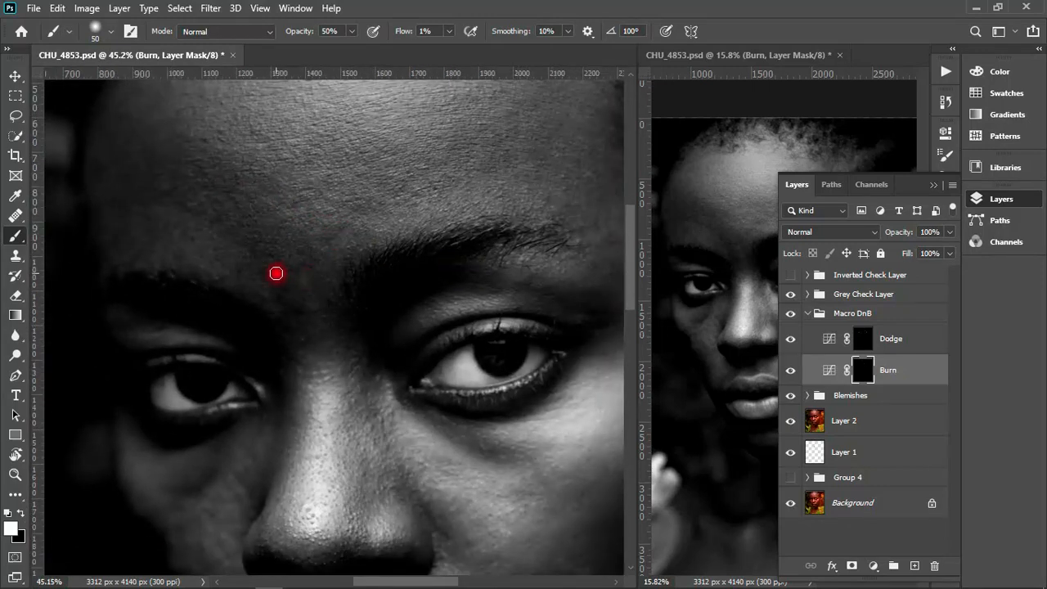
pyautogui.moveTo(276, 273)
pyautogui.mouseDown()
pyautogui.moveTo(305, 314)
pyautogui.moveTo(281, 324)
pyautogui.mouseUp()
# - Select the Dodge mask, reduce the brush to 35 px, and brush between the eyebrows and along the side of the nose bridge
pyautogui.press('[')
pyautogui.press('[')
pyautogui.press('[')
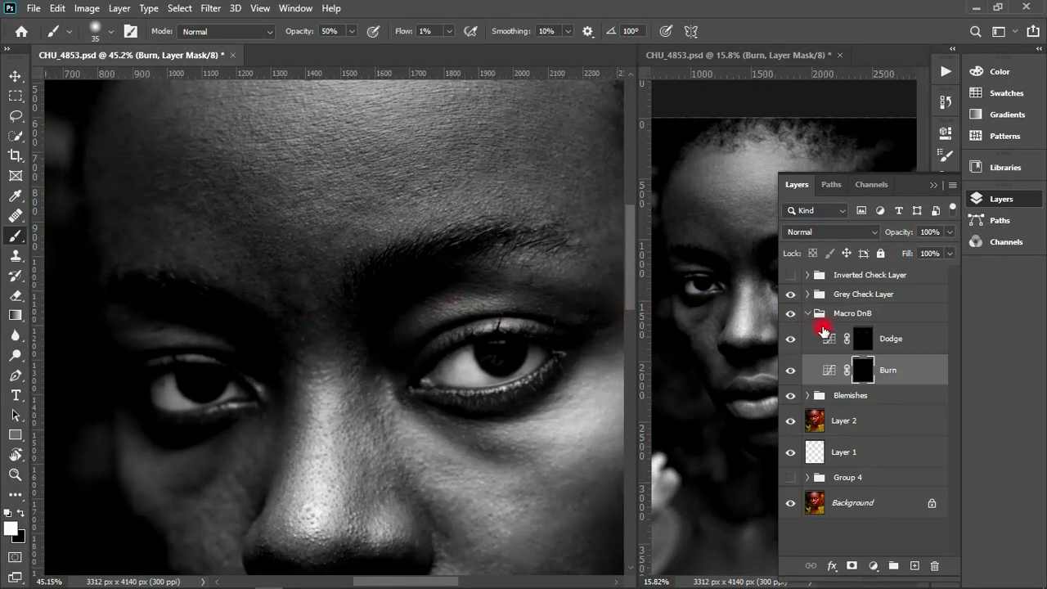
pyautogui.click(864, 346)
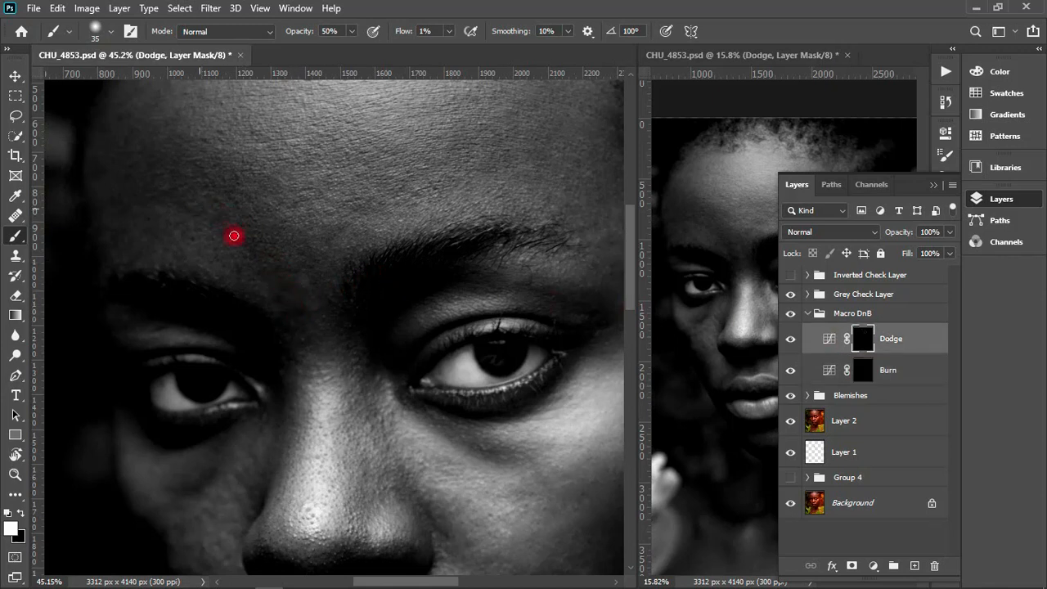
pyautogui.moveTo(276, 269); pyautogui.dragTo(291, 276)
pyautogui.moveTo(344, 226); pyautogui.dragTo(288, 245)
pyautogui.moveTo(276, 232)
pyautogui.mouseDown()
pyautogui.moveTo(264, 251)
pyautogui.moveTo(301, 296)
pyautogui.moveTo(292, 337)
pyautogui.mouseUp()
pyautogui.moveTo(299, 393); pyautogui.dragTo(301, 449)
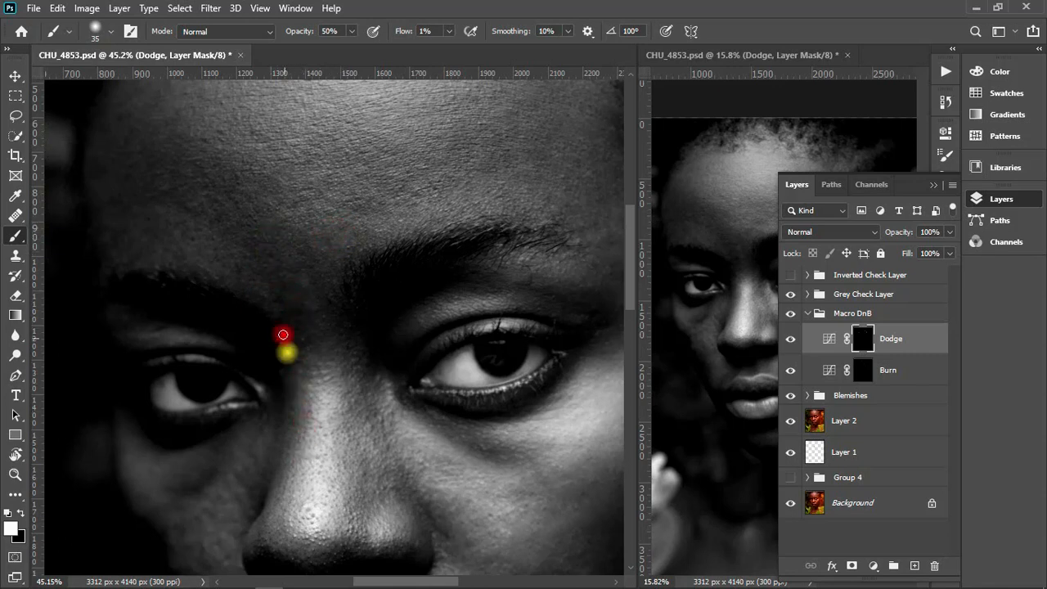
pyautogui.moveTo(282, 334)
pyautogui.mouseDown()
pyautogui.moveTo(395, 196)
pyautogui.moveTo(464, 189)
pyautogui.moveTo(348, 280)
pyautogui.moveTo(379, 257)
pyautogui.mouseUp()
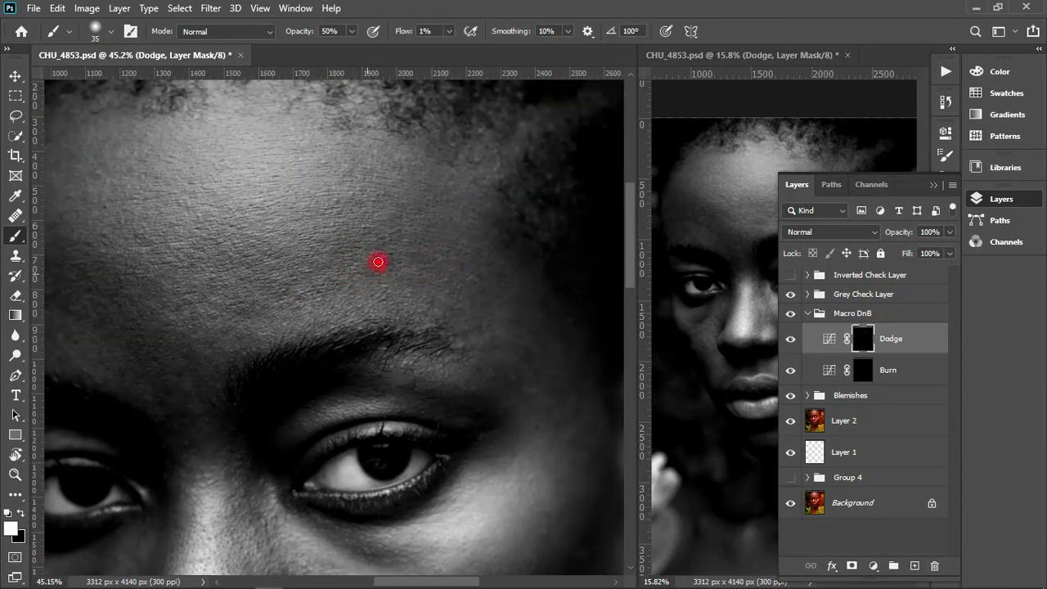
# - Collapse the layer list and brush the Dodge mask on the forehead above the shadowed eye
pyautogui.scroll(-2, 446, 236)
pyautogui.click(933, 185)
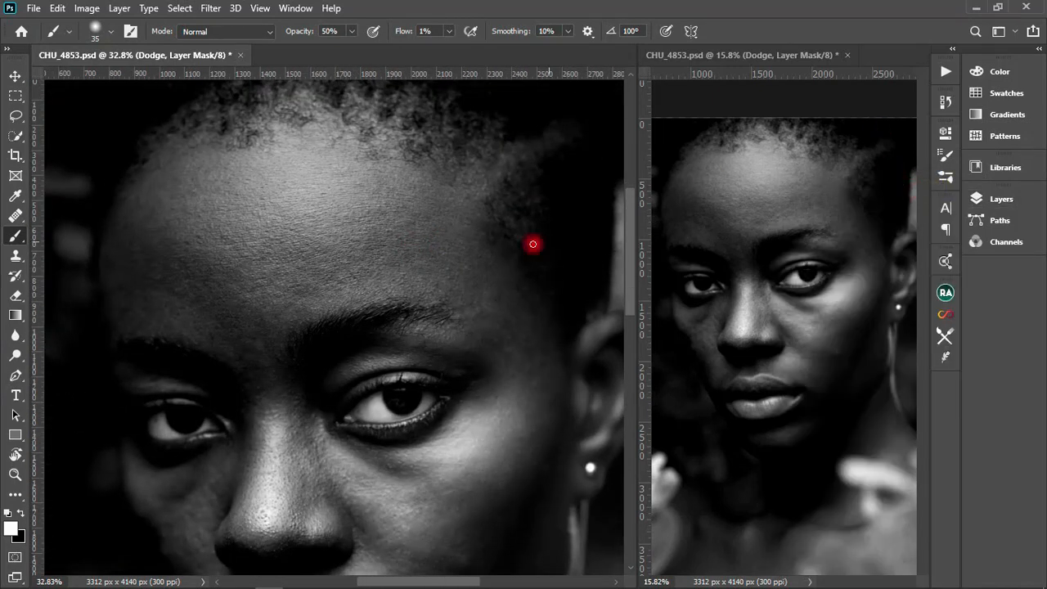
pyautogui.moveTo(181, 214); pyautogui.dragTo(257, 171)
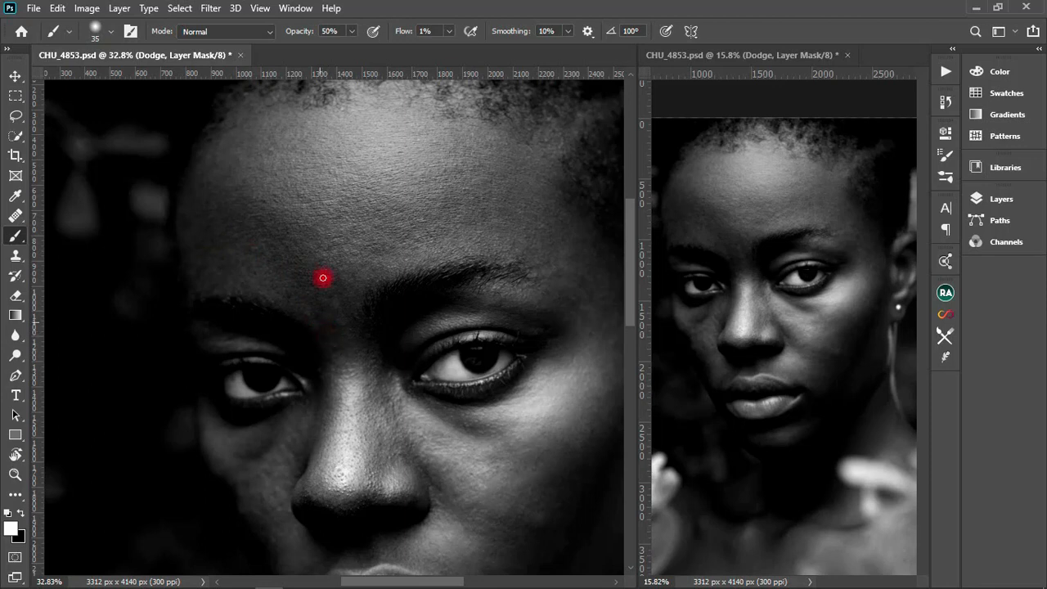
pyautogui.moveTo(282, 256); pyautogui.dragTo(237, 204)
# - Enlarge the brush to 60 px and brush the Dodge mask over both sides of the forehead and the upper nose bridge
pyautogui.press(']')
pyautogui.press(']')
pyautogui.moveTo(235, 203)
pyautogui.mouseDown()
pyautogui.moveTo(226, 228)
pyautogui.moveTo(212, 193)
pyautogui.mouseUp()
pyautogui.moveTo(307, 256)
pyautogui.mouseDown()
pyautogui.moveTo(329, 333)
pyautogui.moveTo(302, 237)
pyautogui.mouseUp()
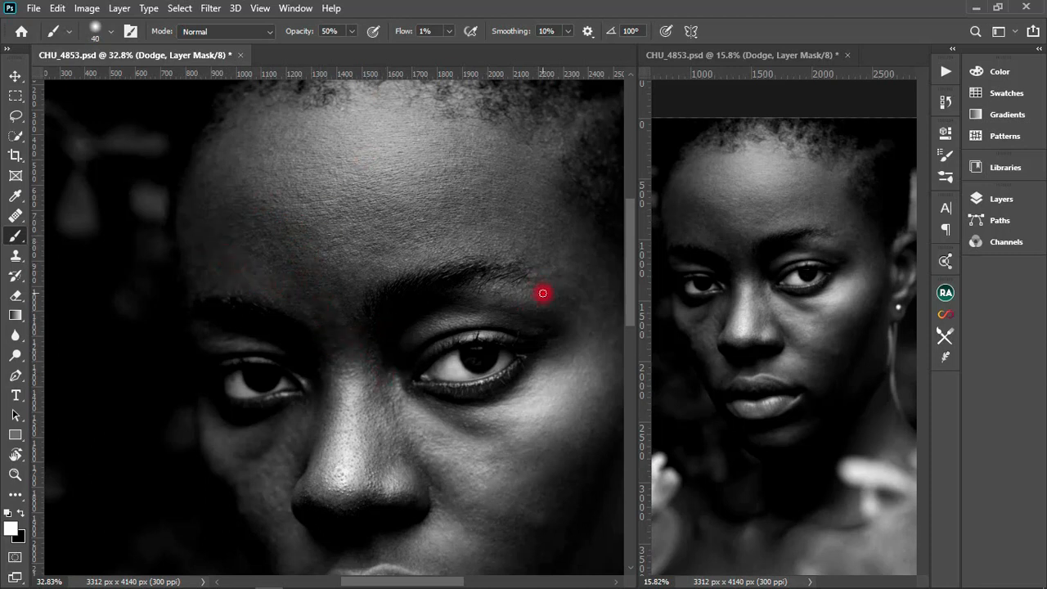
pyautogui.moveTo(543, 293)
pyautogui.mouseDown()
pyautogui.moveTo(580, 311)
pyautogui.moveTo(589, 289)
pyautogui.moveTo(554, 267)
pyautogui.moveTo(543, 148)
pyautogui.mouseUp()
pyautogui.moveTo(504, 207)
pyautogui.mouseDown()
pyautogui.moveTo(476, 202)
pyautogui.moveTo(395, 231)
pyautogui.moveTo(339, 282)
pyautogui.mouseUp()
pyautogui.moveTo(359, 316); pyautogui.dragTo(336, 357)
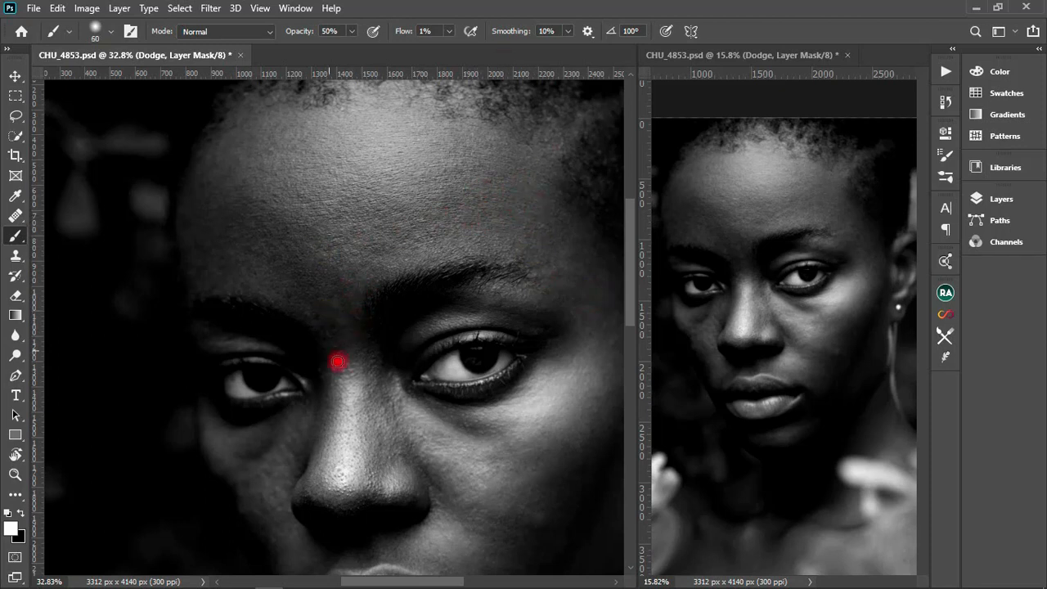
# - Switch from the grey to the inverted check view and select the Burn mask
pyautogui.click(986, 198)
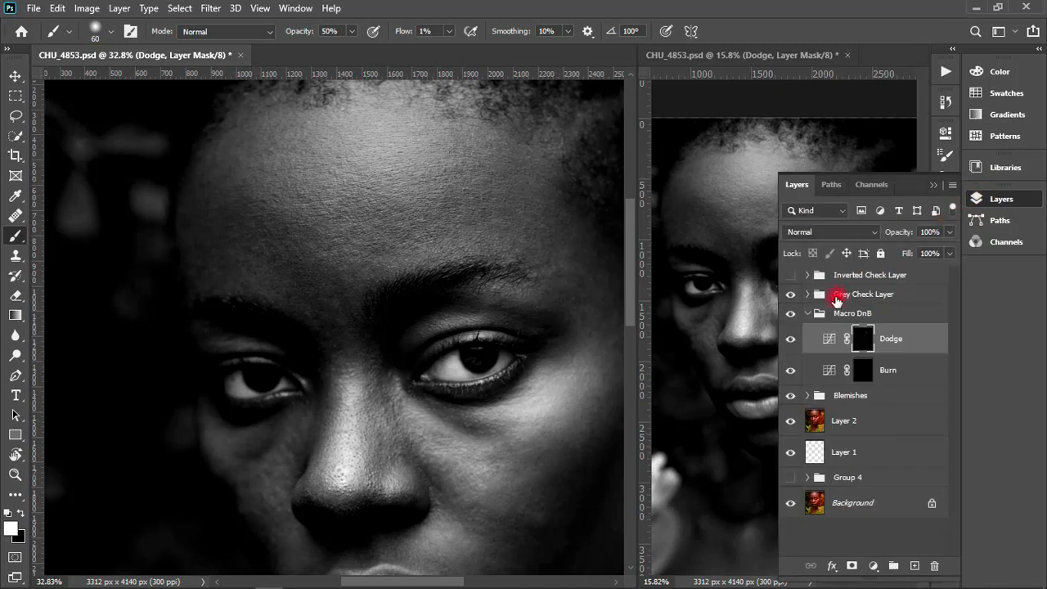
pyautogui.click(790, 276)
pyautogui.click(791, 339)
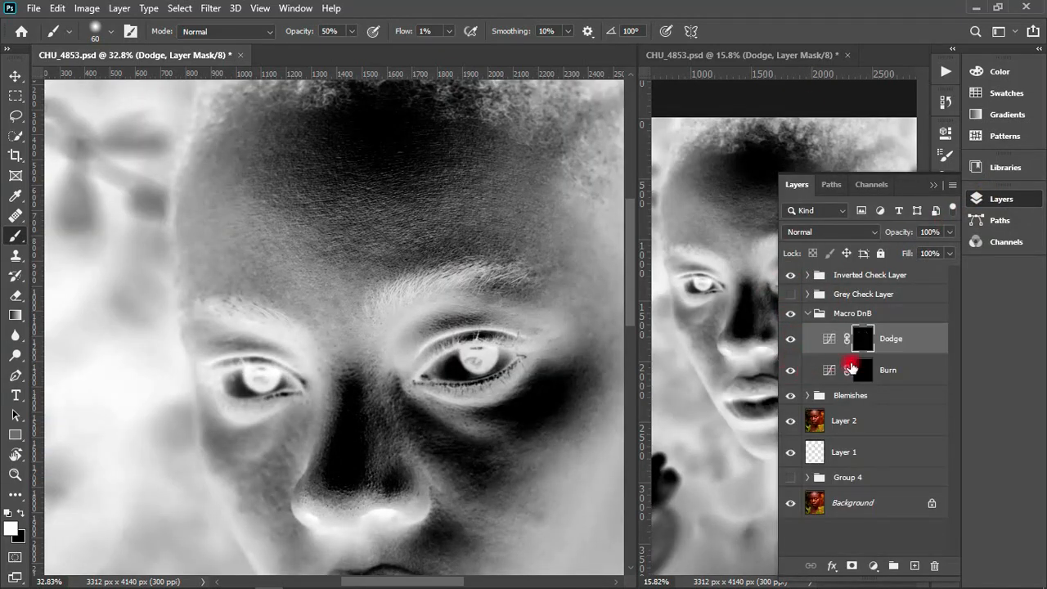
pyautogui.click(859, 368)
# - Brush the Burn mask over the bright cheek below the ear-side eye, adjusting the brush size for the larger area
pyautogui.moveTo(502, 325)
pyautogui.mouseDown()
pyautogui.moveTo(334, 299)
pyautogui.moveTo(348, 336)
pyautogui.moveTo(320, 296)
pyautogui.moveTo(337, 305)
pyautogui.moveTo(387, 236)
pyautogui.moveTo(278, 247)
pyautogui.moveTo(544, 278)
pyautogui.moveTo(428, 161)
pyautogui.mouseUp()
pyautogui.press('[')
pyautogui.press('space')
pyautogui.moveTo(504, 269)
pyautogui.mouseDown()
pyautogui.moveTo(533, 247)
pyautogui.moveTo(530, 271)
pyautogui.moveTo(504, 265)
pyautogui.moveTo(498, 242)
pyautogui.moveTo(496, 276)
pyautogui.moveTo(498, 232)
pyautogui.moveTo(482, 308)
pyautogui.moveTo(535, 188)
pyautogui.moveTo(532, 253)
pyautogui.moveTo(486, 304)
pyautogui.moveTo(499, 224)
pyautogui.moveTo(481, 250)
pyautogui.moveTo(395, 283)
pyautogui.moveTo(430, 294)
pyautogui.moveTo(470, 217)
pyautogui.moveTo(481, 271)
pyautogui.moveTo(498, 276)
pyautogui.moveTo(488, 313)
pyautogui.moveTo(507, 254)
pyautogui.moveTo(433, 306)
pyautogui.mouseUp()
pyautogui.press(']')
pyautogui.press(']')
pyautogui.press(']')
pyautogui.press(']')
pyautogui.press(']')
pyautogui.press(']')
pyautogui.press(']')
pyautogui.moveTo(330, 308)
pyautogui.mouseDown()
pyautogui.moveTo(383, 355)
pyautogui.moveTo(423, 365)
pyautogui.moveTo(446, 335)
pyautogui.mouseUp()
# - Brush the Burn mask on the lower cheek and beside the nose using 60 px and 70 px brush sizes
pyautogui.press('[')
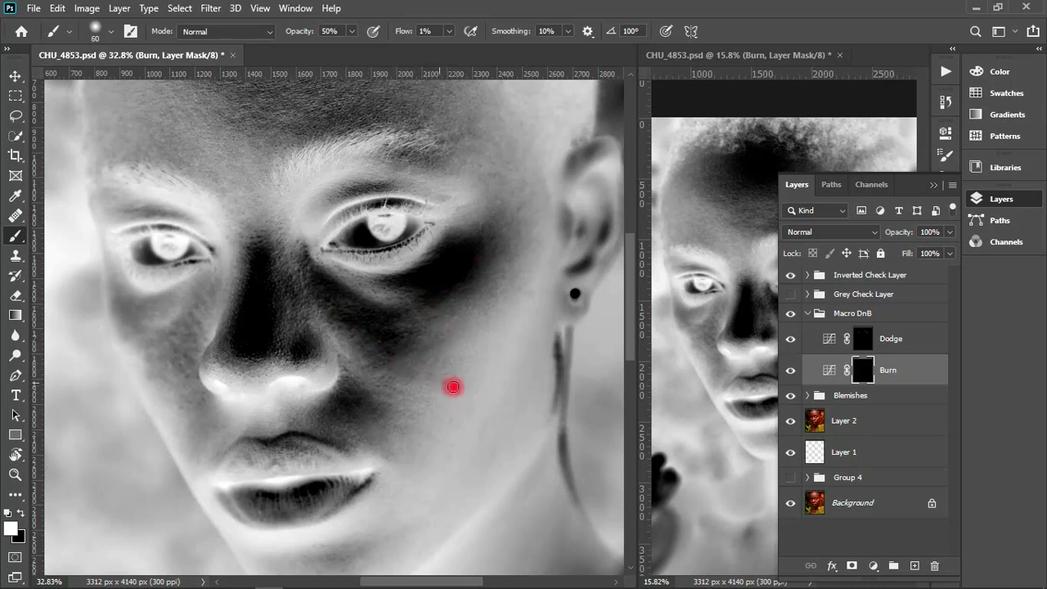
pyautogui.moveTo(442, 378)
pyautogui.mouseDown()
pyautogui.moveTo(431, 377)
pyautogui.moveTo(454, 372)
pyautogui.moveTo(449, 381)
pyautogui.mouseUp()
pyautogui.press(']')
pyautogui.moveTo(320, 236)
pyautogui.mouseDown()
pyautogui.moveTo(319, 274)
pyautogui.moveTo(342, 317)
pyautogui.mouseUp()
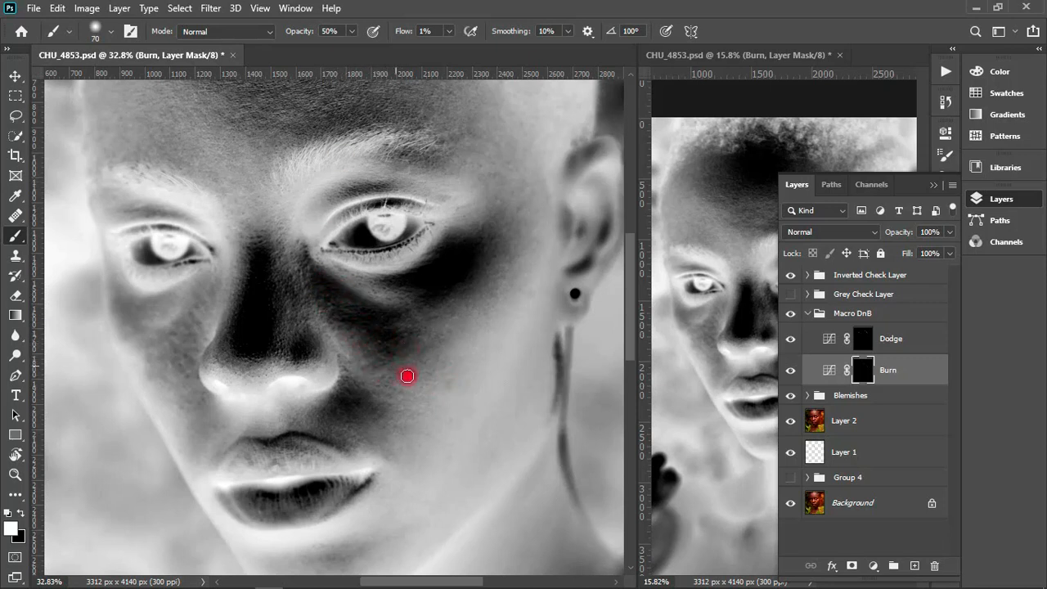
pyautogui.moveTo(407, 376); pyautogui.dragTo(415, 383)
pyautogui.press('[')
pyautogui.press('[')
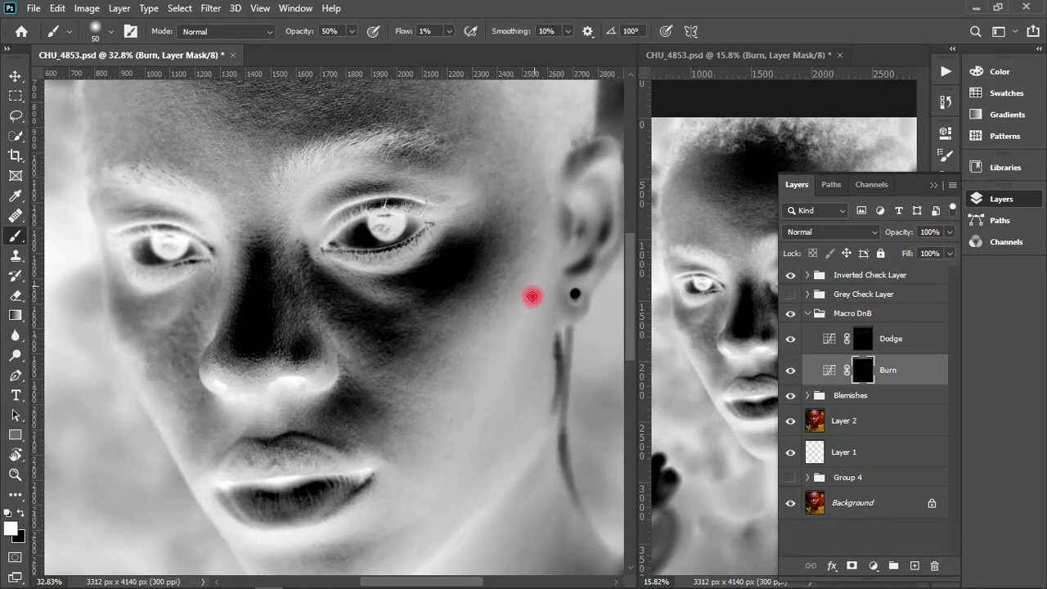
# - Brush the Burn mask over the cheekbone toward the ear with a larger brush, and refine below the eye at 50 px
pyautogui.press(']')
pyautogui.press(']')
pyautogui.press(']')
pyautogui.press(']')
pyautogui.moveTo(525, 215)
pyautogui.mouseDown()
pyautogui.moveTo(529, 252)
pyautogui.moveTo(490, 300)
pyautogui.moveTo(404, 367)
pyautogui.mouseUp()
pyautogui.press('[')
pyautogui.press('[')
pyautogui.press('[')
pyautogui.press('[')
pyautogui.moveTo(426, 287)
pyautogui.mouseDown()
pyautogui.moveTo(444, 240)
pyautogui.moveTo(406, 273)
pyautogui.moveTo(447, 246)
pyautogui.mouseUp()
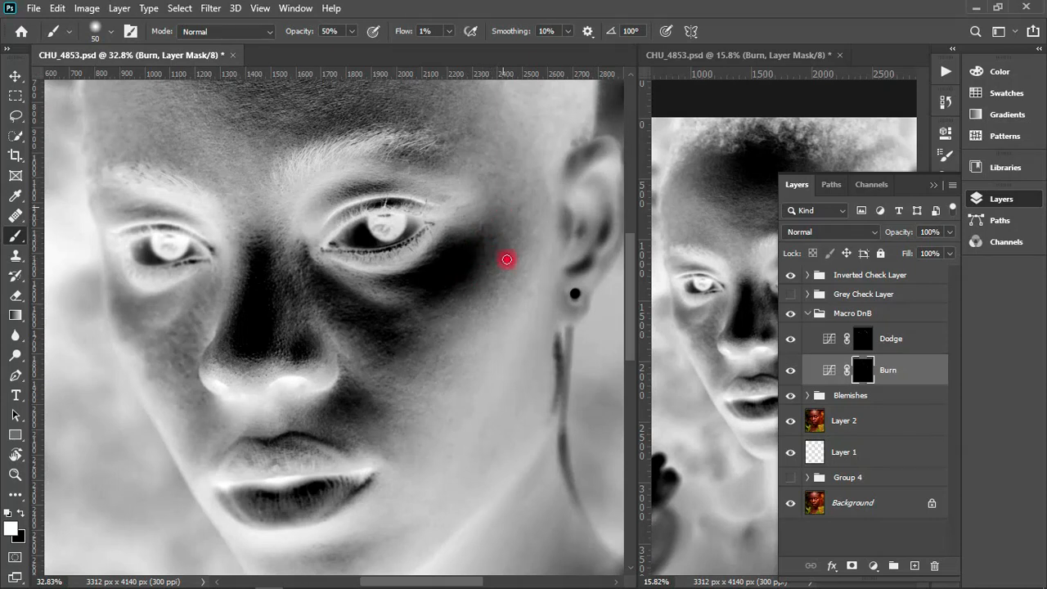
# - Return to the grey check view, select the Dodge mask, and brush the darker skin under the ear-side eye
pyautogui.click(790, 275)
pyautogui.click(863, 338)
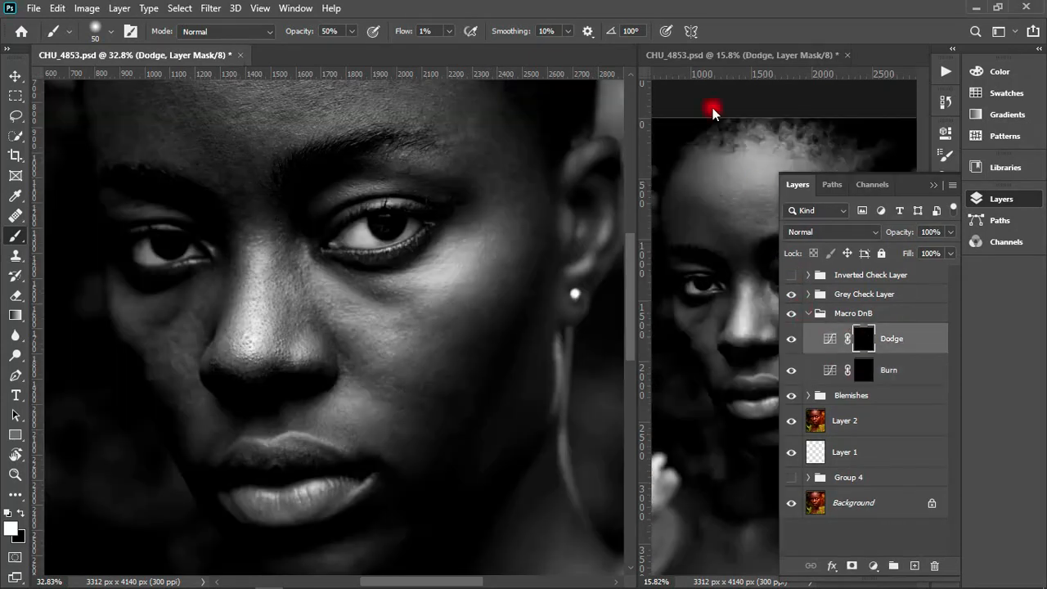
pyautogui.press(']')
pyautogui.press(']')
pyautogui.moveTo(348, 280)
pyautogui.mouseDown()
pyautogui.moveTo(393, 305)
pyautogui.moveTo(418, 295)
pyautogui.moveTo(390, 298)
pyautogui.moveTo(355, 281)
pyautogui.moveTo(393, 293)
pyautogui.moveTo(375, 295)
pyautogui.moveTo(367, 291)
pyautogui.moveTo(406, 282)
pyautogui.moveTo(407, 294)
pyautogui.moveTo(324, 265)
pyautogui.moveTo(397, 306)
pyautogui.moveTo(357, 289)
pyautogui.moveTo(412, 295)
pyautogui.moveTo(386, 303)
pyautogui.moveTo(420, 314)
pyautogui.moveTo(386, 331)
pyautogui.moveTo(418, 321)
pyautogui.moveTo(362, 289)
pyautogui.moveTo(412, 293)
pyautogui.moveTo(356, 286)
pyautogui.moveTo(423, 294)
pyautogui.moveTo(379, 303)
pyautogui.moveTo(348, 286)
pyautogui.moveTo(405, 298)
pyautogui.mouseUp()
pyautogui.press('[')
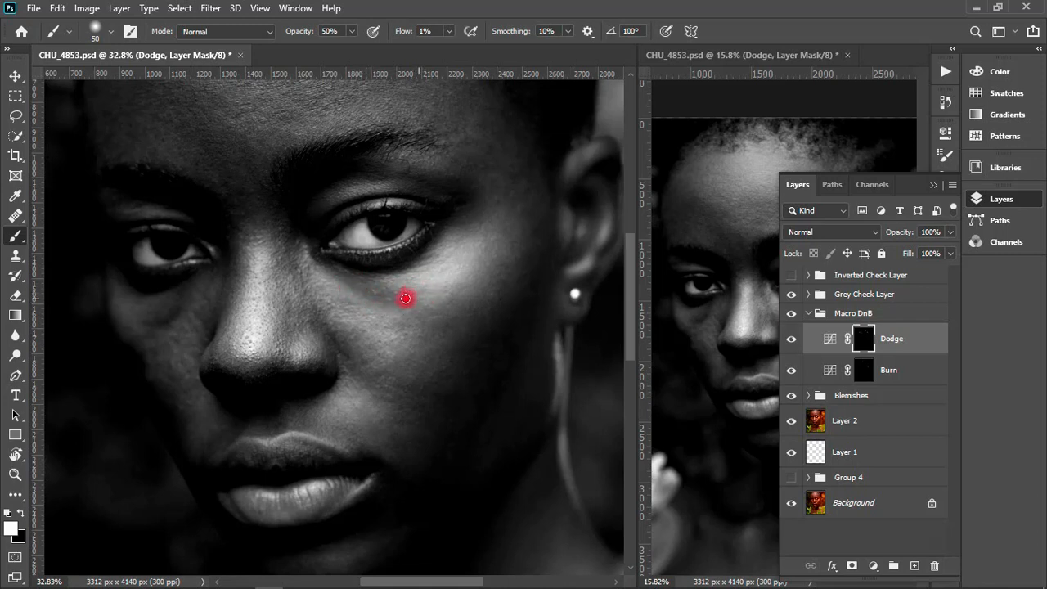
# - Brush the Dodge mask across the cheek and outer eye corner at 45 px, and the lower cheek at 60 px
pyautogui.moveTo(400, 335)
pyautogui.mouseDown()
pyautogui.moveTo(422, 312)
pyautogui.moveTo(422, 328)
pyautogui.moveTo(449, 303)
pyautogui.moveTo(431, 314)
pyautogui.moveTo(454, 317)
pyautogui.moveTo(419, 338)
pyautogui.mouseUp()
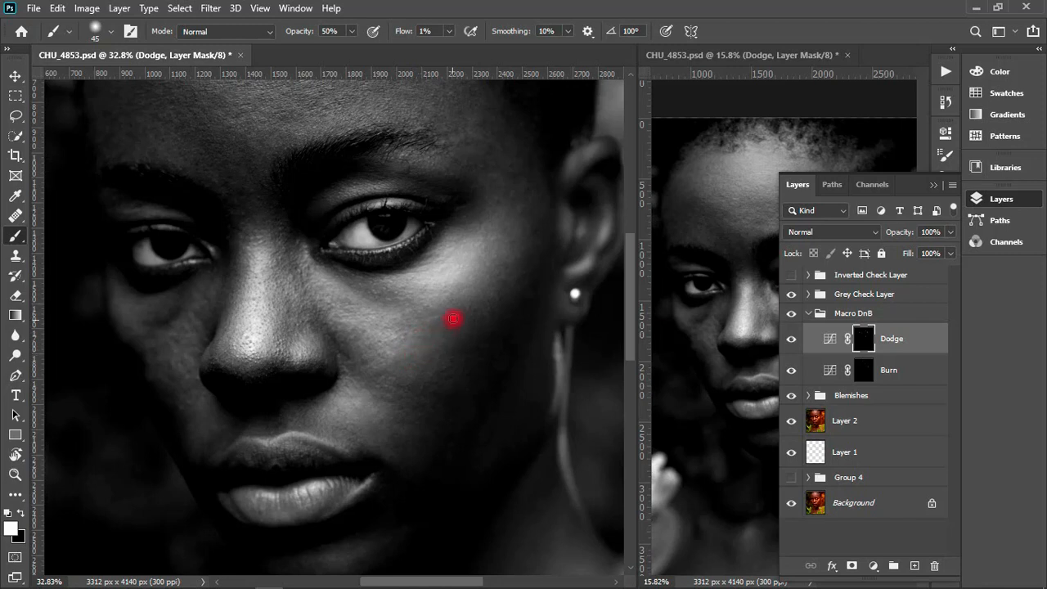
pyautogui.moveTo(486, 332)
pyautogui.mouseDown()
pyautogui.moveTo(492, 354)
pyautogui.moveTo(518, 309)
pyautogui.moveTo(528, 325)
pyautogui.moveTo(546, 256)
pyautogui.mouseUp()
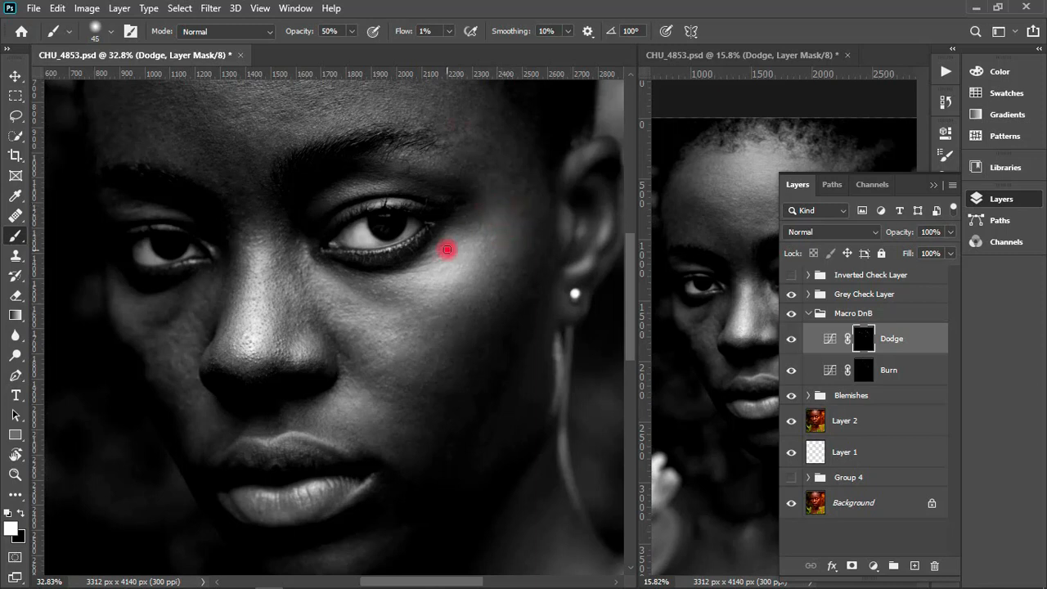
pyautogui.moveTo(448, 250); pyautogui.dragTo(460, 236)
pyautogui.moveTo(455, 231)
pyautogui.mouseDown()
pyautogui.moveTo(477, 194)
pyautogui.moveTo(483, 214)
pyautogui.moveTo(452, 227)
pyautogui.moveTo(471, 221)
pyautogui.moveTo(409, 294)
pyautogui.moveTo(327, 274)
pyautogui.moveTo(404, 316)
pyautogui.moveTo(397, 297)
pyautogui.moveTo(387, 301)
pyautogui.moveTo(414, 308)
pyautogui.moveTo(411, 345)
pyautogui.moveTo(392, 376)
pyautogui.moveTo(368, 378)
pyautogui.moveTo(443, 406)
pyautogui.moveTo(434, 389)
pyautogui.moveTo(467, 402)
pyautogui.moveTo(423, 397)
pyautogui.moveTo(473, 258)
pyautogui.moveTo(461, 412)
pyautogui.moveTo(432, 489)
pyautogui.moveTo(493, 403)
pyautogui.moveTo(455, 465)
pyautogui.moveTo(457, 486)
pyautogui.moveTo(483, 421)
pyautogui.moveTo(451, 476)
pyautogui.moveTo(415, 483)
pyautogui.moveTo(401, 508)
pyautogui.moveTo(414, 515)
pyautogui.moveTo(385, 478)
pyautogui.moveTo(435, 489)
pyautogui.moveTo(375, 530)
pyautogui.moveTo(387, 492)
pyautogui.moveTo(489, 359)
pyautogui.mouseUp()
pyautogui.press(']')
pyautogui.press(']')
pyautogui.moveTo(441, 389); pyautogui.dragTo(488, 303)
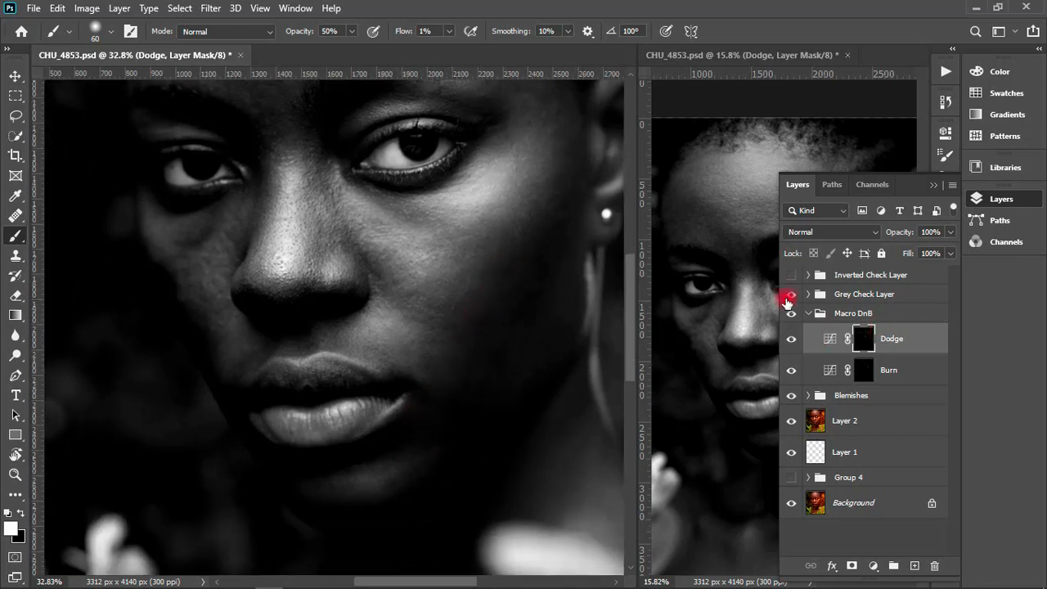
# - Show the Inverted Check Layer, hide the Grey Check Layer, and select the Burn mask with a 45 px brush
pyautogui.click(789, 313)
pyautogui.moveTo(790, 316); pyautogui.dragTo(790, 305)
pyautogui.click(792, 275)
pyautogui.click(791, 294)
pyautogui.click(865, 367)
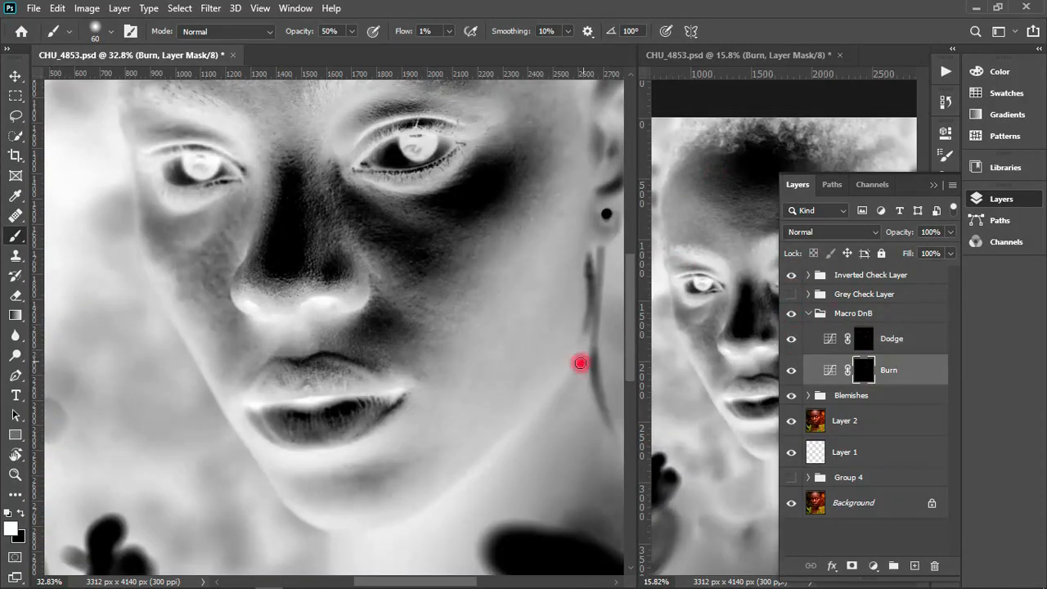
pyautogui.press('[')
pyautogui.press('[')
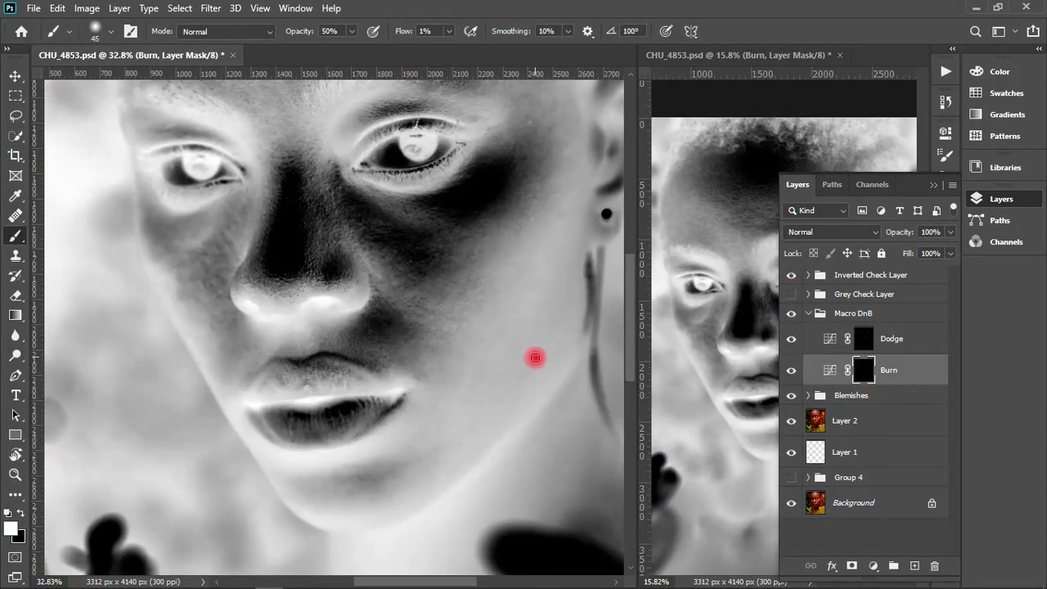
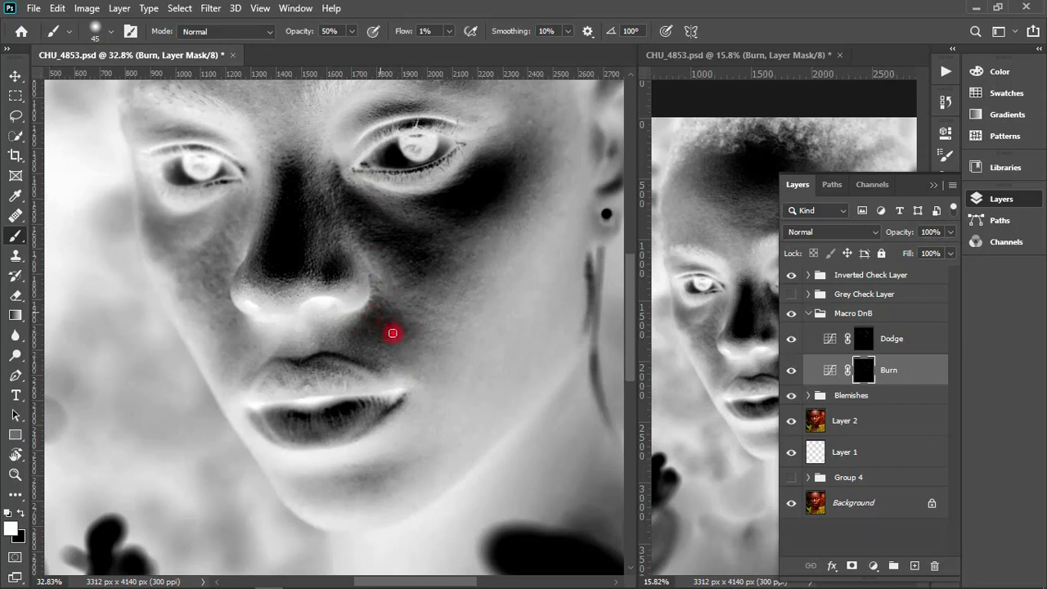
# - Brush the Burn mask over the nose bridge and the side of the nose at 50 px
pyautogui.press(']')
pyautogui.press(']')
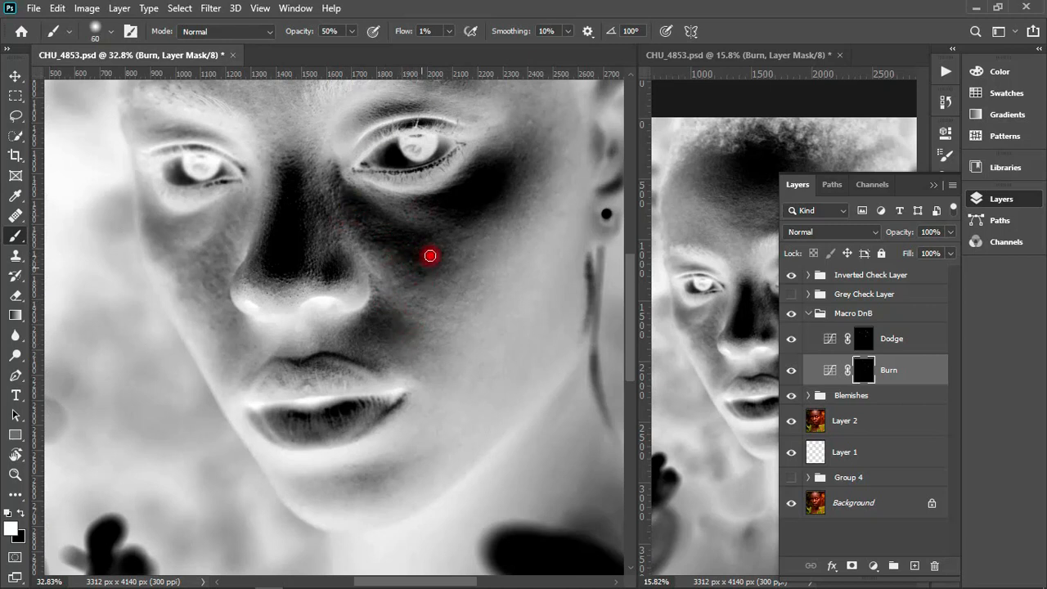
pyautogui.press('[')
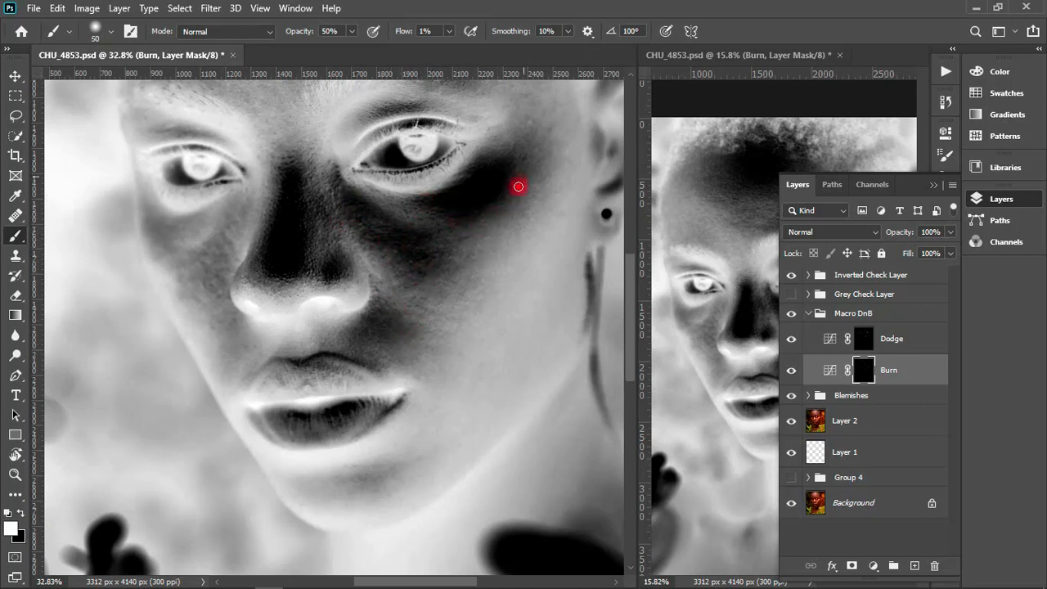
pyautogui.moveTo(330, 202); pyautogui.dragTo(315, 218)
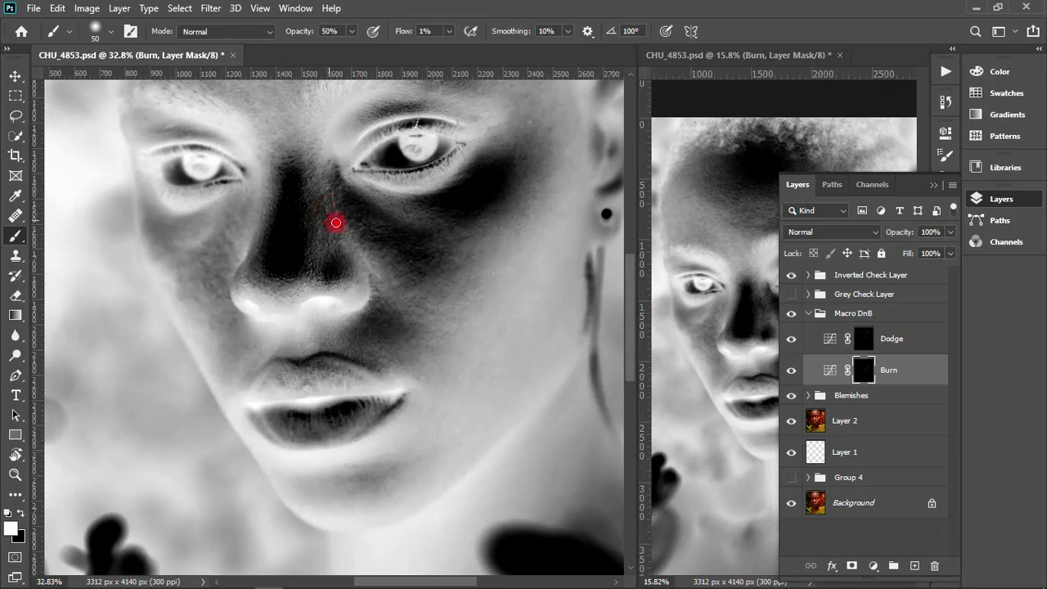
pyautogui.moveTo(326, 216); pyautogui.dragTo(315, 209)
pyautogui.moveTo(341, 249)
pyautogui.mouseDown()
pyautogui.moveTo(343, 284)
pyautogui.moveTo(276, 289)
pyautogui.moveTo(245, 250)
pyautogui.moveTo(280, 297)
pyautogui.moveTo(271, 210)
pyautogui.moveTo(258, 268)
pyautogui.moveTo(292, 112)
pyautogui.moveTo(277, 210)
pyautogui.mouseUp()
# - Brush the Burn mask over the nose and ear-side under-eye area at 60 px, and the far cheek at 70 px
pyautogui.press(']')
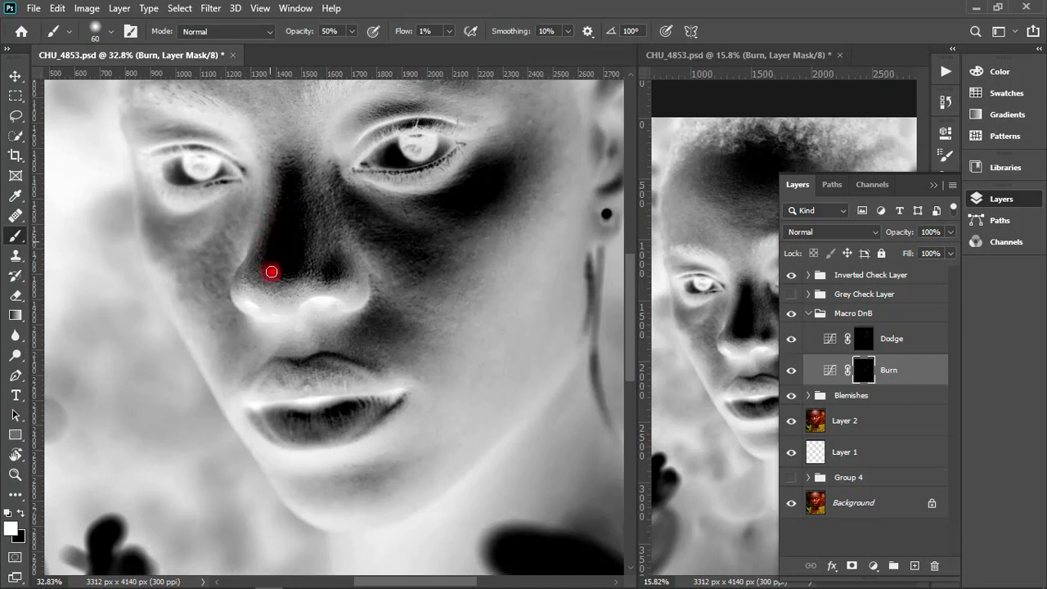
pyautogui.moveTo(271, 272); pyautogui.dragTo(303, 245)
pyautogui.moveTo(303, 190); pyautogui.dragTo(282, 175)
pyautogui.moveTo(271, 223)
pyautogui.mouseDown()
pyautogui.moveTo(278, 171)
pyautogui.moveTo(303, 211)
pyautogui.mouseUp()
pyautogui.moveTo(276, 284)
pyautogui.mouseDown()
pyautogui.moveTo(312, 252)
pyautogui.moveTo(331, 173)
pyautogui.moveTo(331, 268)
pyautogui.moveTo(348, 256)
pyautogui.moveTo(347, 266)
pyautogui.moveTo(308, 81)
pyautogui.moveTo(390, 219)
pyautogui.mouseUp()
pyautogui.moveTo(423, 204); pyautogui.dragTo(484, 149)
pyautogui.press(']')
pyautogui.moveTo(236, 227)
pyautogui.mouseDown()
pyautogui.moveTo(153, 229)
pyautogui.moveTo(139, 177)
pyautogui.moveTo(158, 249)
pyautogui.moveTo(143, 217)
pyautogui.moveTo(170, 255)
pyautogui.moveTo(169, 228)
pyautogui.moveTo(188, 221)
pyautogui.moveTo(164, 233)
pyautogui.moveTo(138, 166)
pyautogui.moveTo(160, 231)
pyautogui.moveTo(152, 227)
pyautogui.moveTo(173, 243)
pyautogui.moveTo(174, 230)
pyautogui.moveTo(157, 218)
pyautogui.moveTo(169, 251)
pyautogui.moveTo(142, 190)
pyautogui.moveTo(233, 244)
pyautogui.moveTo(223, 247)
pyautogui.moveTo(238, 206)
pyautogui.moveTo(224, 260)
pyautogui.moveTo(180, 295)
pyautogui.moveTo(224, 340)
pyautogui.moveTo(223, 383)
pyautogui.moveTo(239, 347)
pyautogui.moveTo(220, 304)
pyautogui.moveTo(226, 244)
pyautogui.mouseUp()
# - Hide the Inverted Check Layer, show the Grey Check Layer, and select the Dodge mask
pyautogui.click(791, 274)
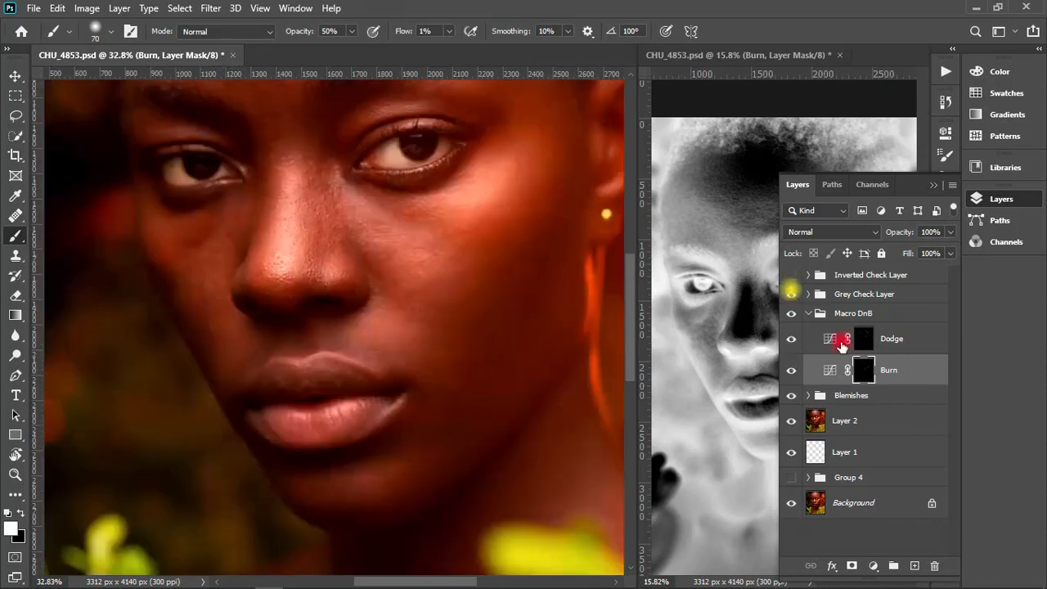
pyautogui.click(864, 339)
pyautogui.doubleClick(863, 338)
pyautogui.click(902, 129)
pyautogui.click(867, 337)
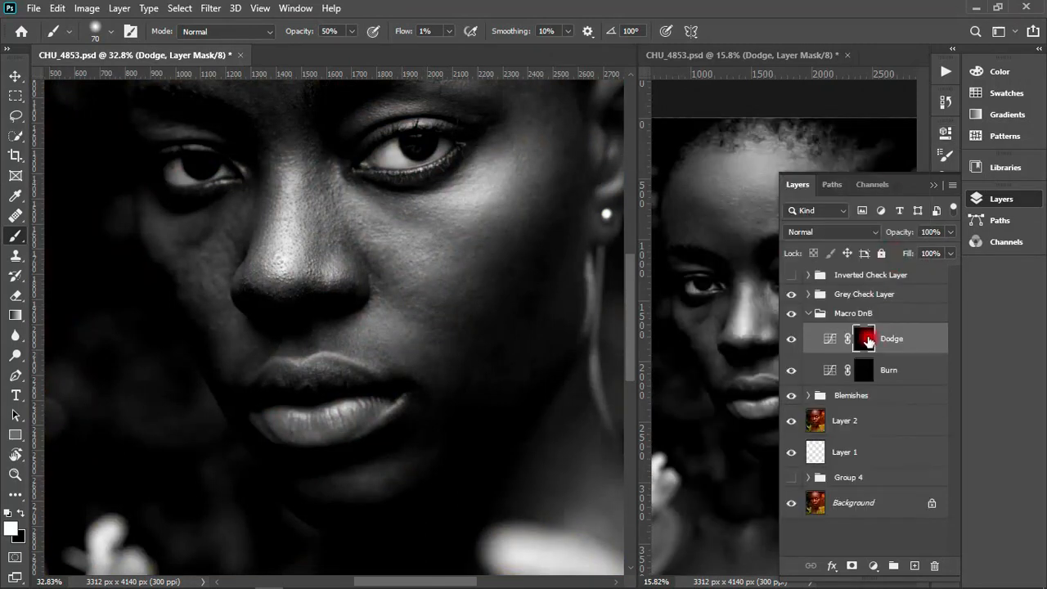
# - Brush the Dodge mask over the ear-side cheek at 70 px, and the far cheek at 50 px
pyautogui.moveTo(433, 208)
pyautogui.mouseDown()
pyautogui.moveTo(409, 219)
pyautogui.moveTo(477, 181)
pyautogui.moveTo(513, 187)
pyautogui.moveTo(482, 213)
pyautogui.moveTo(425, 307)
pyautogui.moveTo(468, 288)
pyautogui.mouseUp()
pyautogui.click(458, 405)
pyautogui.press('[')
pyautogui.press('[')
pyautogui.press('[')
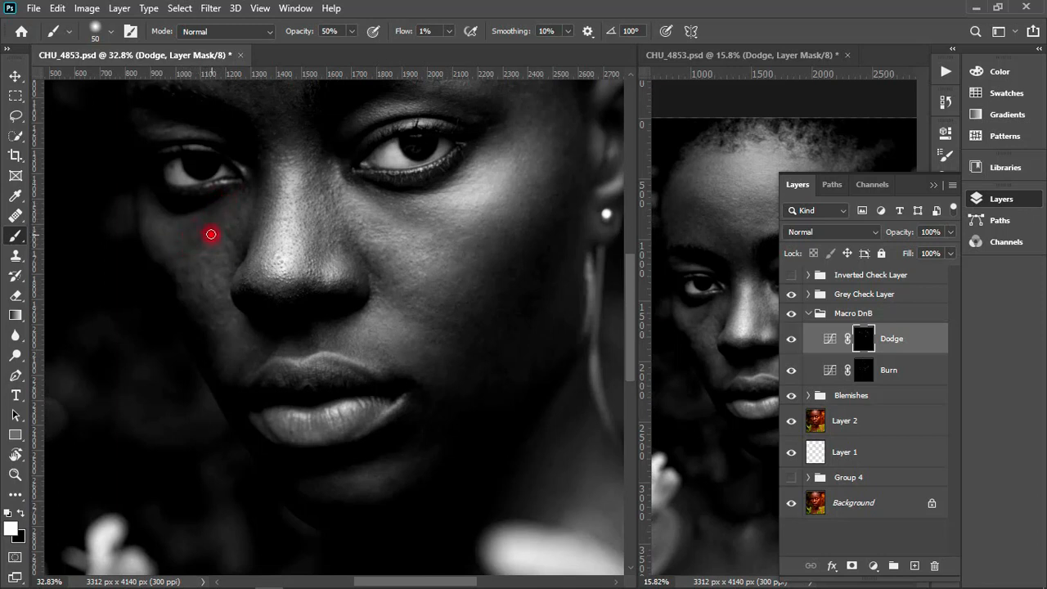
pyautogui.moveTo(211, 234); pyautogui.dragTo(206, 221)
pyautogui.moveTo(161, 261)
pyautogui.mouseDown()
pyautogui.moveTo(176, 294)
pyautogui.moveTo(74, 197)
pyautogui.moveTo(159, 310)
pyautogui.moveTo(194, 320)
pyautogui.moveTo(208, 363)
pyautogui.moveTo(190, 332)
pyautogui.moveTo(215, 341)
pyautogui.moveTo(180, 308)
pyautogui.moveTo(145, 171)
pyautogui.moveTo(302, 543)
pyautogui.moveTo(712, 366)
pyautogui.moveTo(148, 480)
pyautogui.mouseUp()
# - Brush the Dodge mask across the ear-side cheek and lower face at 60 px, and around the upper lip at 50 px
pyautogui.press(']')
pyautogui.press(']')
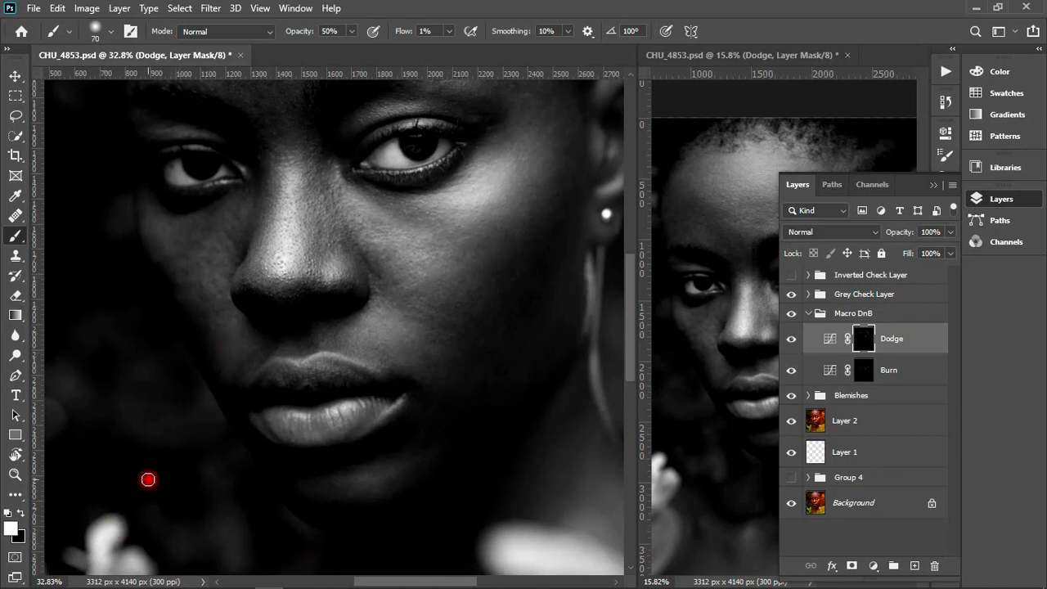
pyautogui.press('[')
pyautogui.moveTo(511, 263); pyautogui.dragTo(508, 260)
pyautogui.moveTo(203, 312)
pyautogui.mouseDown()
pyautogui.moveTo(178, 297)
pyautogui.moveTo(171, 274)
pyautogui.moveTo(184, 330)
pyautogui.moveTo(270, 468)
pyautogui.moveTo(292, 492)
pyautogui.moveTo(342, 509)
pyautogui.moveTo(296, 507)
pyautogui.moveTo(376, 502)
pyautogui.moveTo(447, 479)
pyautogui.moveTo(444, 436)
pyautogui.moveTo(457, 467)
pyautogui.mouseUp()
pyautogui.press('[')
pyautogui.moveTo(400, 388)
pyautogui.mouseDown()
pyautogui.moveTo(397, 431)
pyautogui.moveTo(422, 399)
pyautogui.moveTo(354, 454)
pyautogui.moveTo(286, 462)
pyautogui.moveTo(343, 460)
pyautogui.moveTo(279, 440)
pyautogui.moveTo(257, 368)
pyautogui.mouseUp()
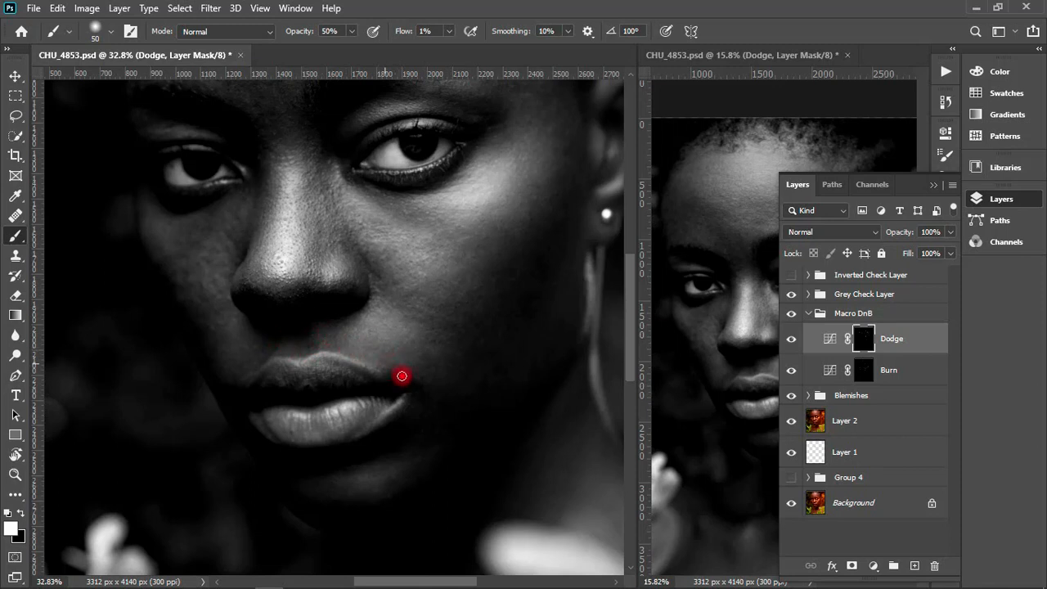
pyautogui.moveTo(408, 385)
pyautogui.mouseDown()
pyautogui.moveTo(416, 417)
pyautogui.moveTo(474, 406)
pyautogui.moveTo(488, 368)
pyautogui.moveTo(502, 399)
pyautogui.moveTo(531, 350)
pyautogui.moveTo(528, 403)
pyautogui.moveTo(570, 351)
pyautogui.moveTo(488, 430)
pyautogui.moveTo(441, 369)
pyautogui.moveTo(471, 355)
pyautogui.moveTo(443, 487)
pyautogui.moveTo(350, 510)
pyautogui.moveTo(265, 479)
pyautogui.moveTo(232, 381)
pyautogui.moveTo(305, 472)
pyautogui.moveTo(395, 441)
pyautogui.moveTo(404, 409)
pyautogui.moveTo(426, 393)
pyautogui.moveTo(411, 430)
pyautogui.moveTo(446, 407)
pyautogui.mouseUp()
# - Brush the Dodge mask beside the mouth, below the eyes, and over the ear-side cheek at 70 px
pyautogui.press(']')
pyautogui.press(']')
pyautogui.moveTo(219, 346)
pyautogui.mouseDown()
pyautogui.moveTo(180, 318)
pyautogui.moveTo(156, 276)
pyautogui.moveTo(205, 357)
pyautogui.moveTo(220, 341)
pyautogui.moveTo(226, 404)
pyautogui.moveTo(257, 357)
pyautogui.mouseUp()
pyautogui.moveTo(221, 233)
pyautogui.mouseDown()
pyautogui.moveTo(336, 237)
pyautogui.moveTo(359, 258)
pyautogui.moveTo(362, 227)
pyautogui.mouseUp()
pyautogui.moveTo(471, 81)
pyautogui.mouseDown()
pyautogui.moveTo(659, 259)
pyautogui.moveTo(579, 272)
pyautogui.moveTo(507, 259)
pyautogui.mouseUp()
pyautogui.moveTo(526, 232); pyautogui.dragTo(505, 315)
pyautogui.moveTo(505, 226); pyautogui.dragTo(529, 219)
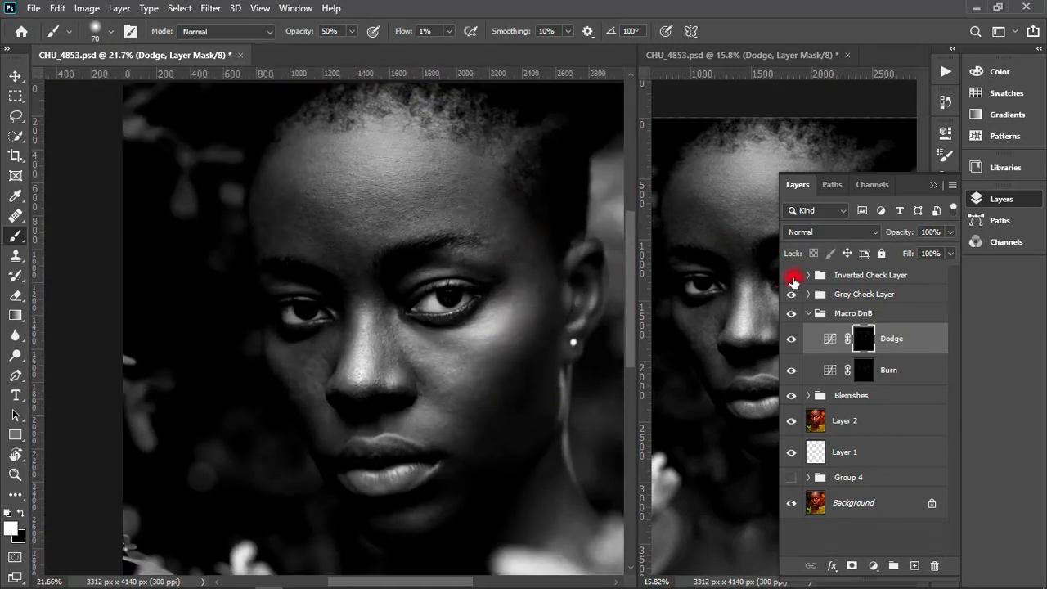
# - Hide the Grey Check Layer and toggle the Macro DnB group's visibility to compare the colour portrait before and after
pyautogui.click(791, 294)
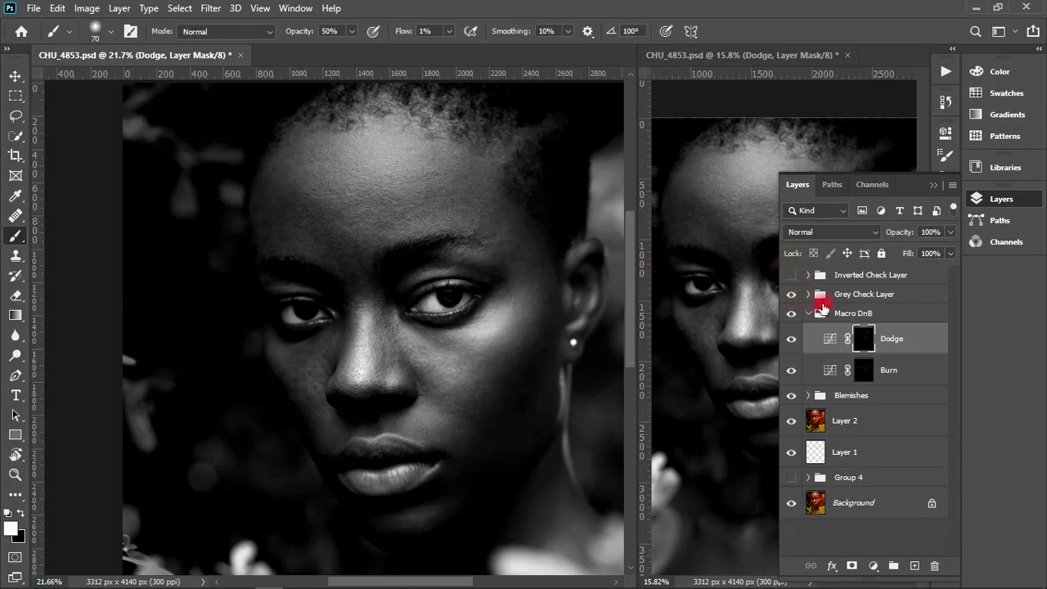
pyautogui.click(790, 295)
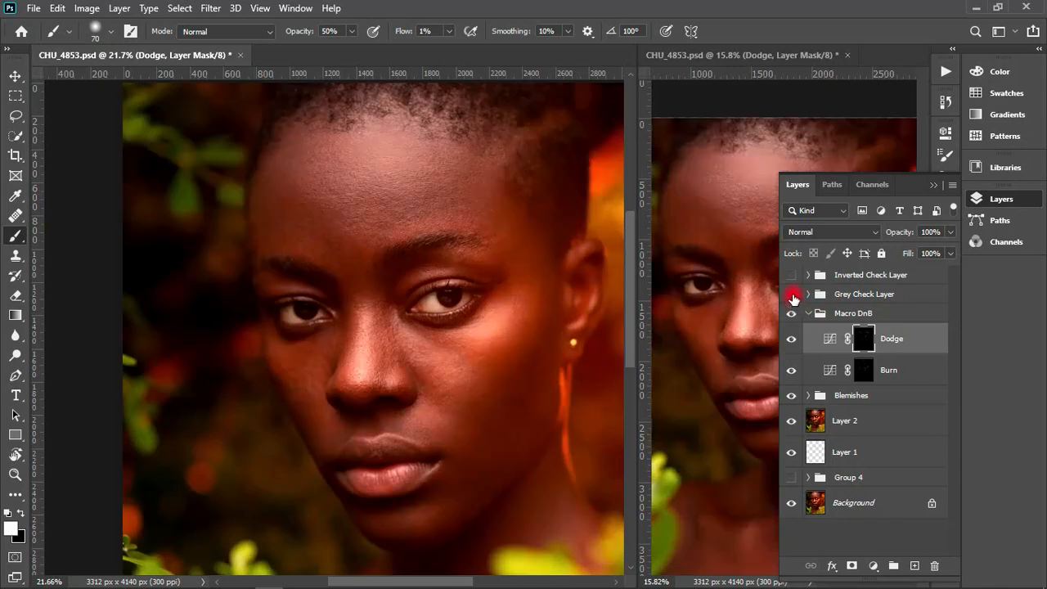
pyautogui.click(791, 314)
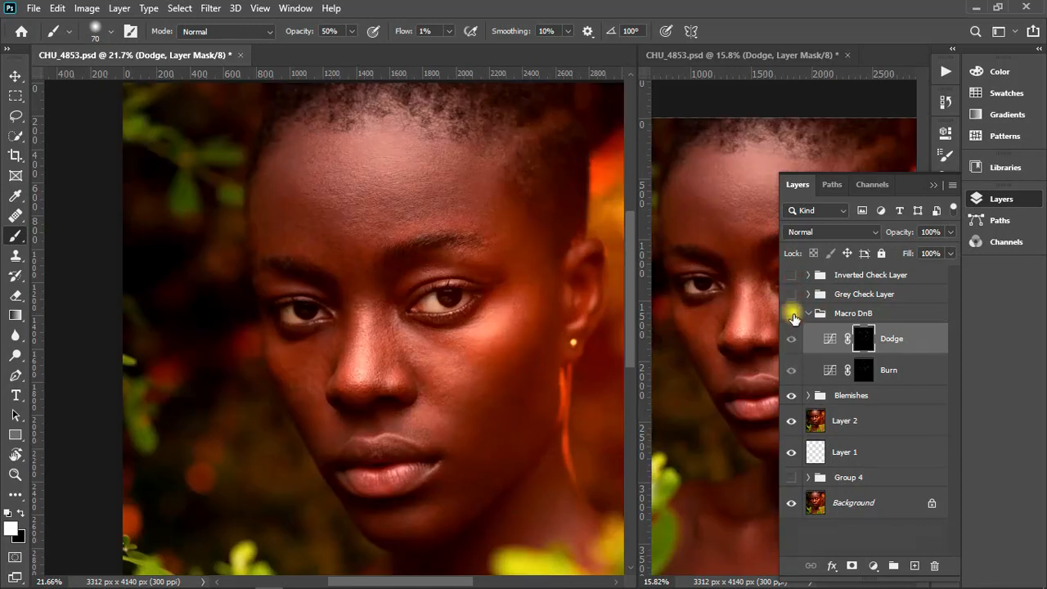
pyautogui.click(790, 314)
pyautogui.click(790, 316)
pyautogui.click(790, 315)
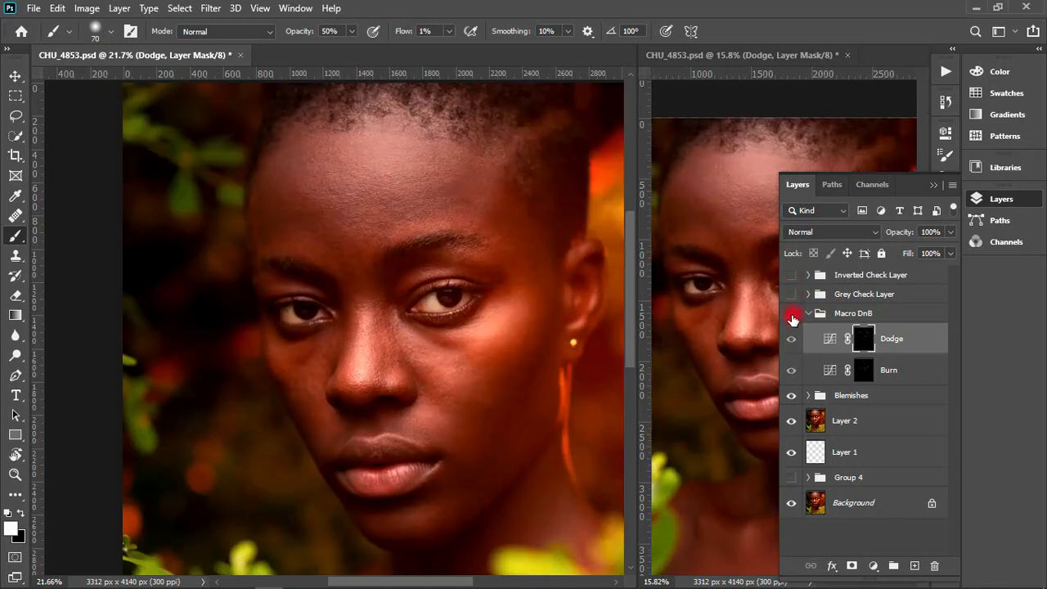
pyautogui.click(790, 316)
pyautogui.click(790, 322)
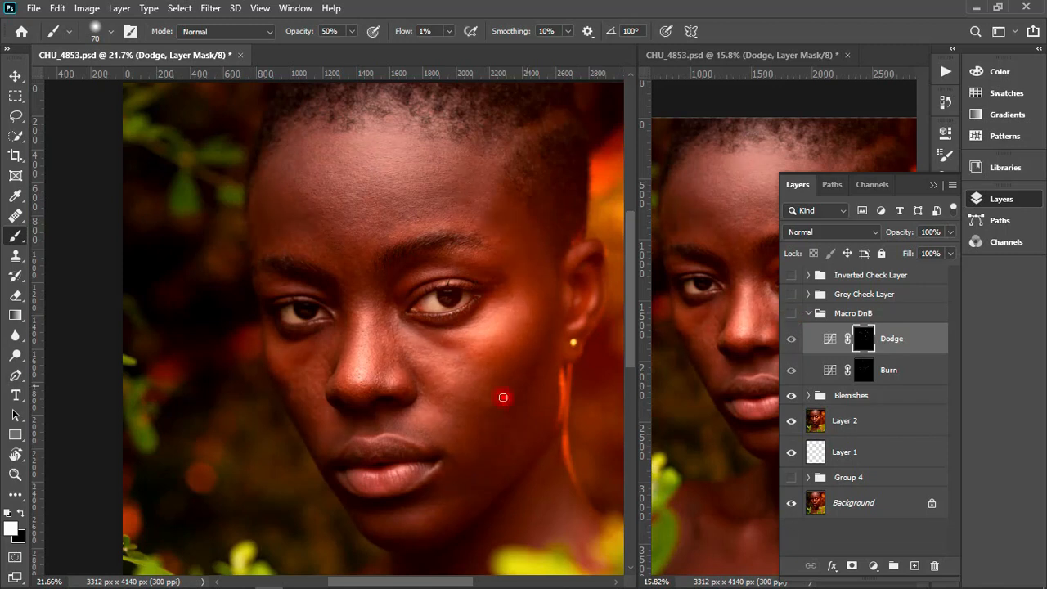
pyautogui.click(791, 317)
pyautogui.click(795, 315)
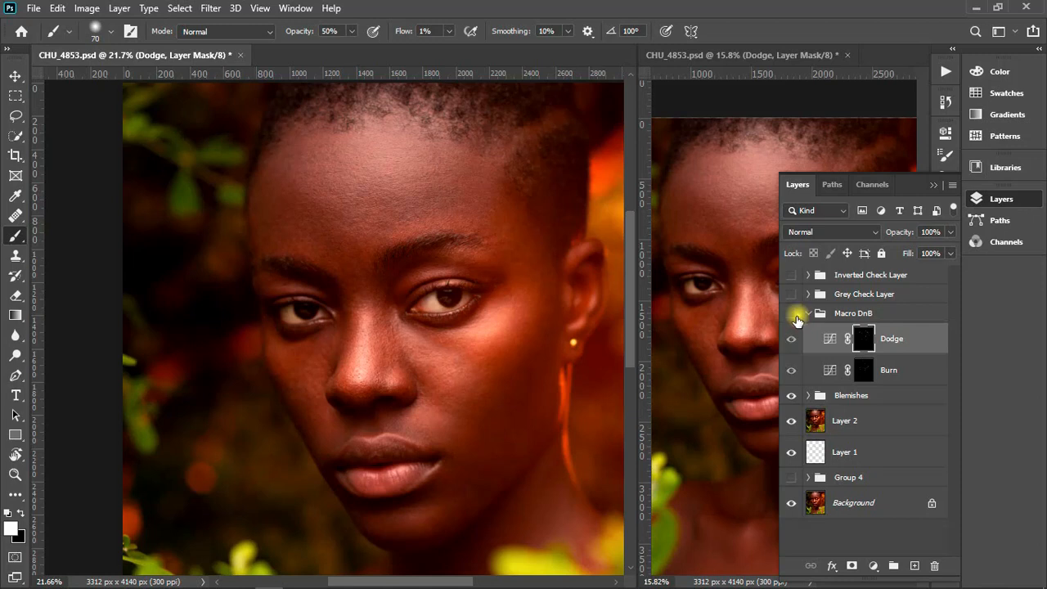
pyautogui.click(795, 316)
# - Examine the whole portrait and the face up close, comparing them with and without the Macro DnB group
pyautogui.moveTo(571, 354); pyautogui.dragTo(526, 339)
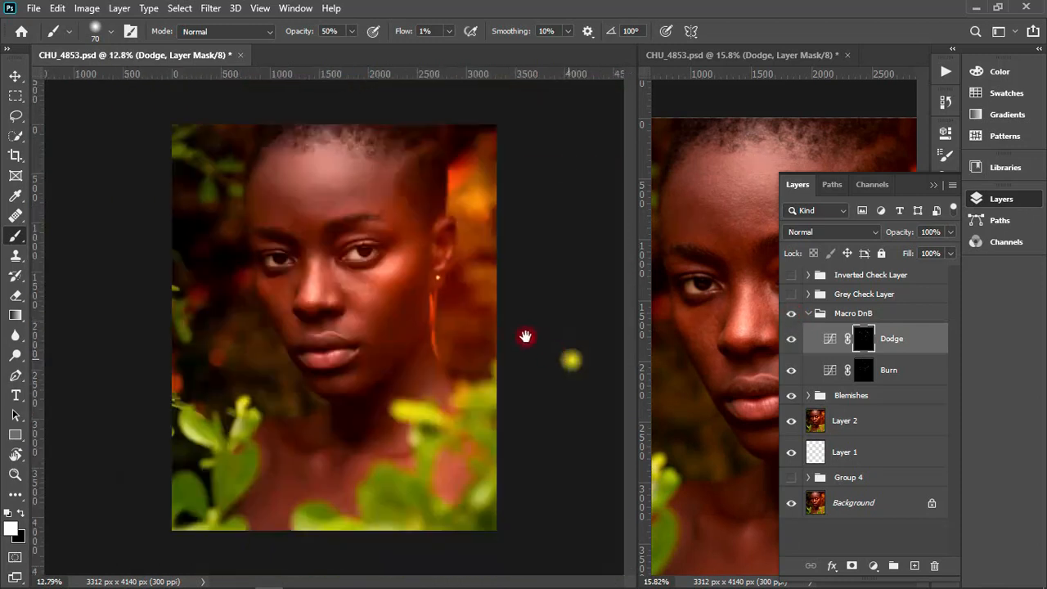
pyautogui.moveTo(340, 354); pyautogui.dragTo(361, 351)
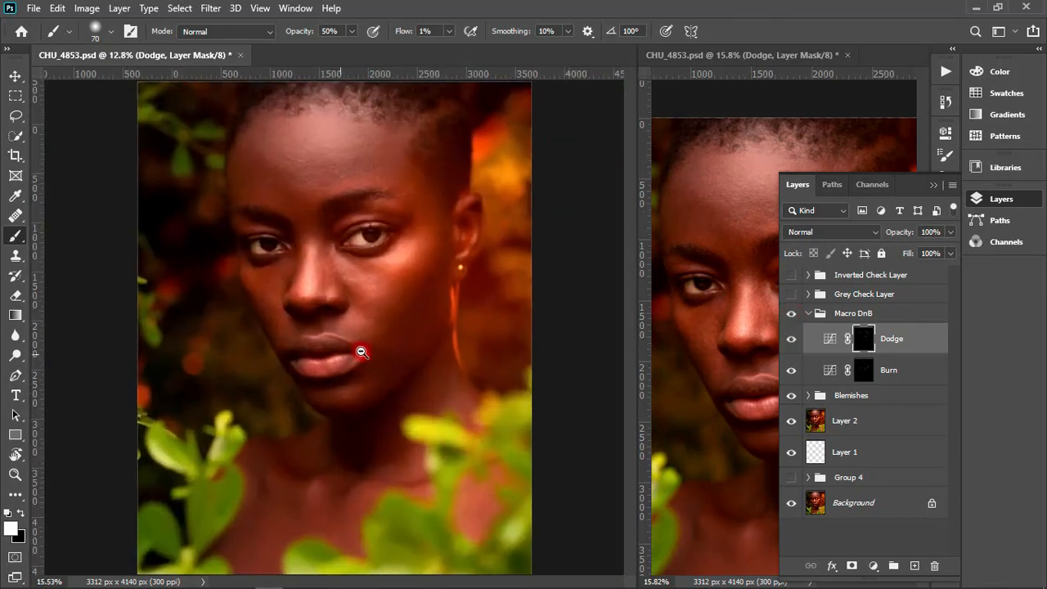
pyautogui.moveTo(367, 241); pyautogui.dragTo(420, 334)
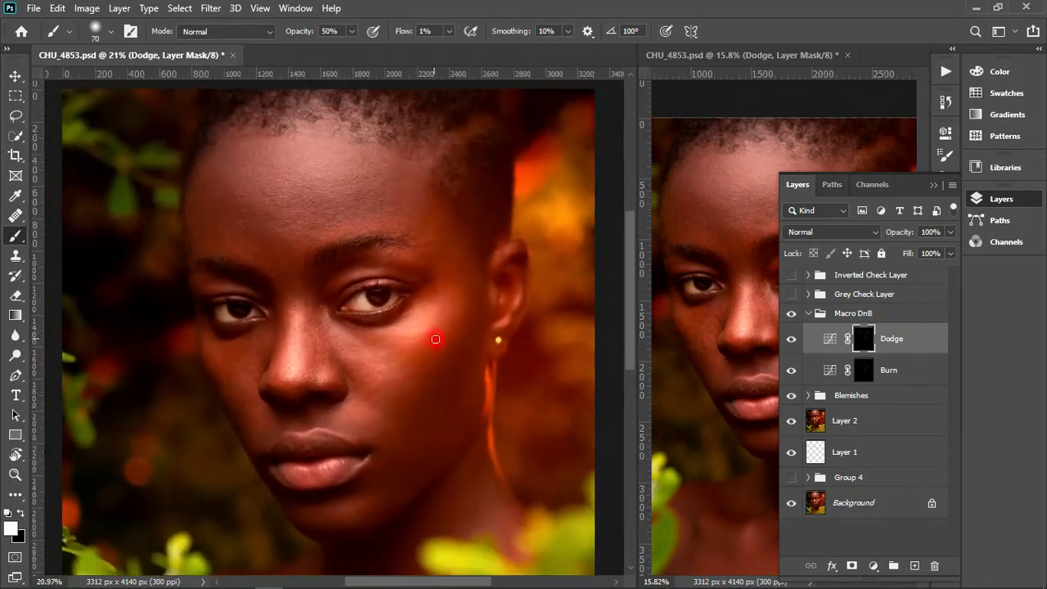
pyautogui.click(791, 313)
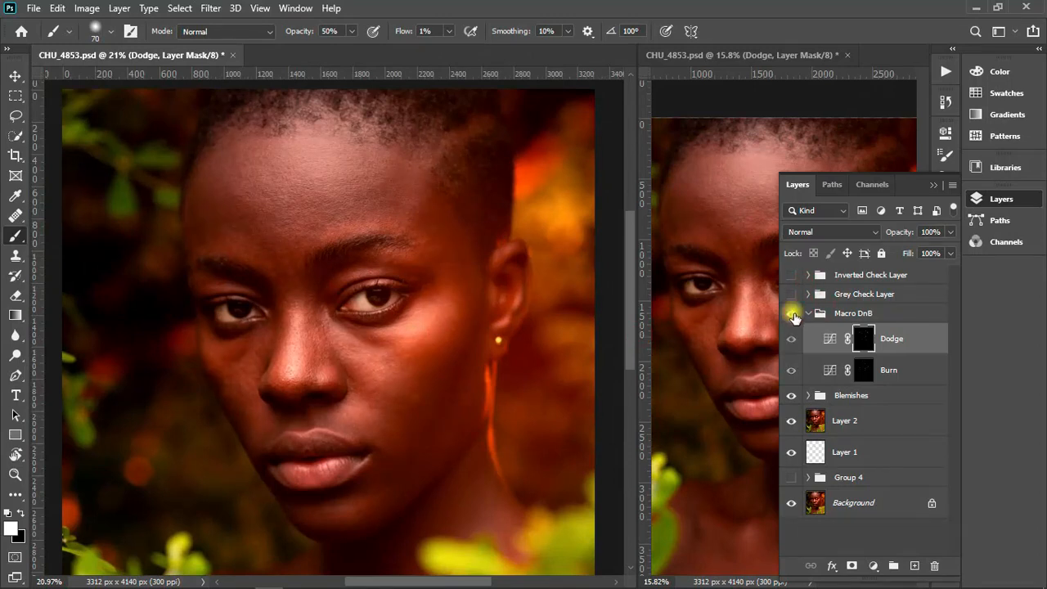
pyautogui.click(791, 314)
pyautogui.click(792, 314)
pyautogui.click(792, 314)
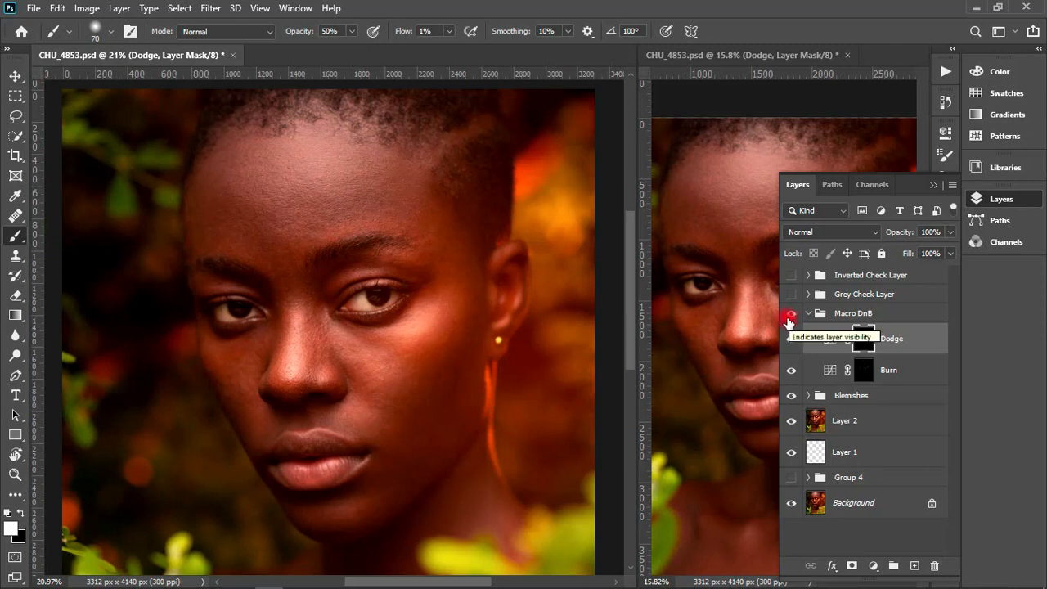
pyautogui.click(791, 314)
pyautogui.click(791, 314)
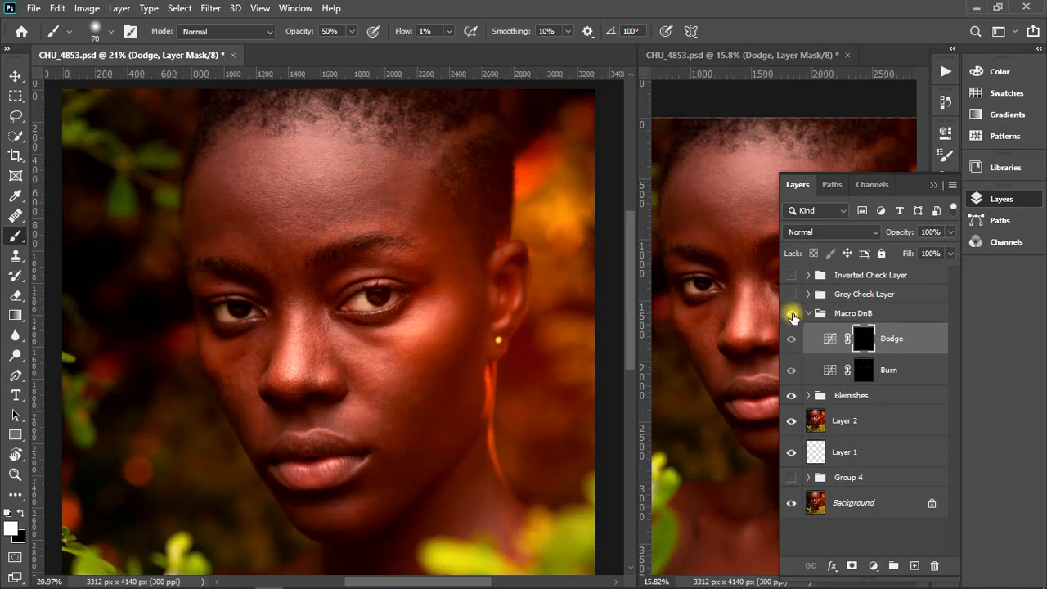
# - Show the Inverted Check Layer, select the Burn mask, and brush the ear-side cheek, nose and forehead at 70 px
pyautogui.click(791, 275)
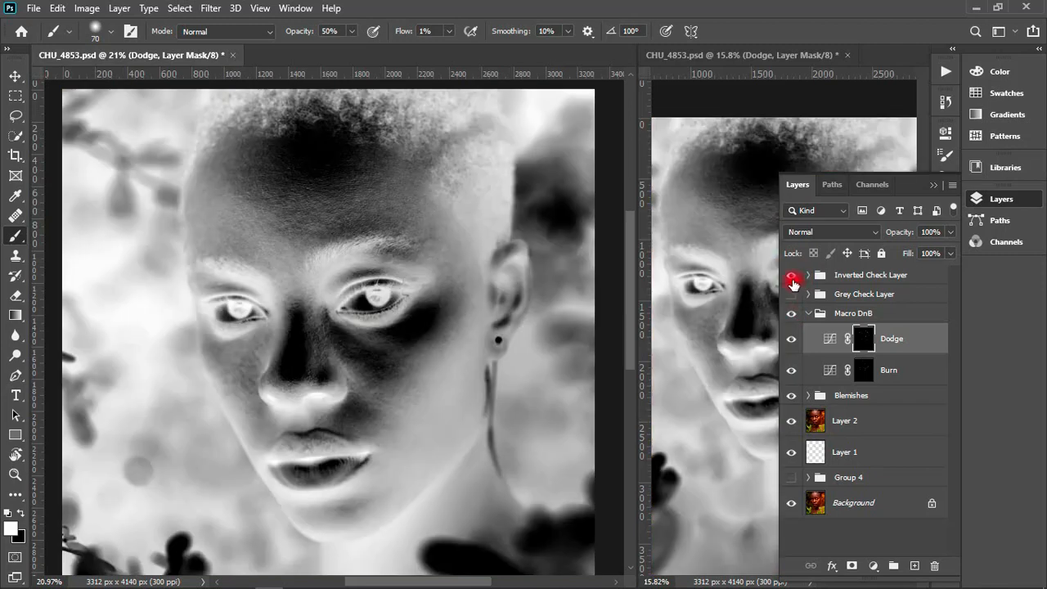
pyautogui.click(864, 369)
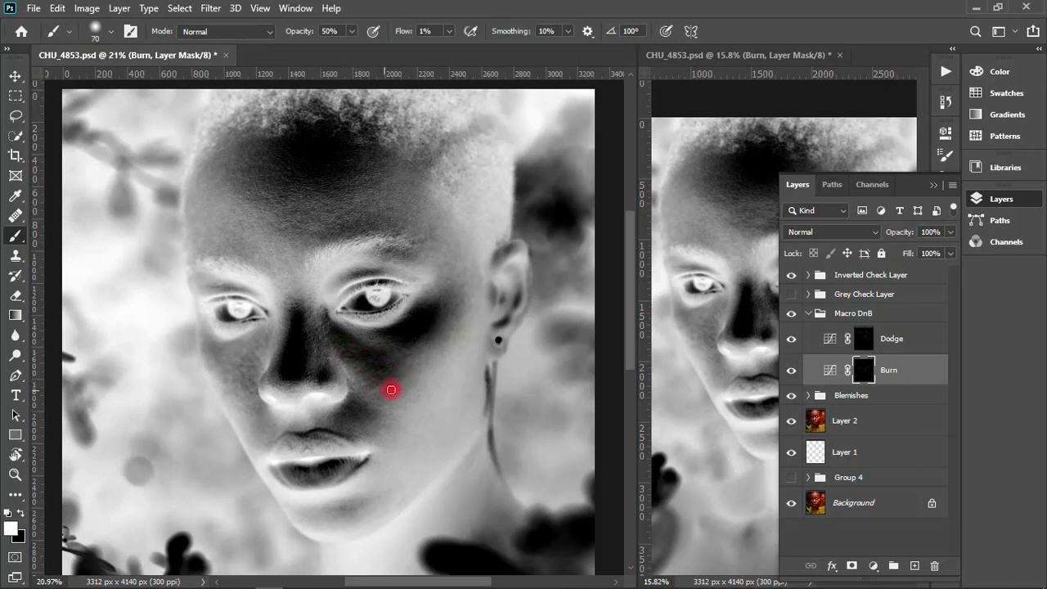
pyautogui.moveTo(391, 390)
pyautogui.mouseDown()
pyautogui.moveTo(411, 388)
pyautogui.moveTo(390, 428)
pyautogui.moveTo(351, 409)
pyautogui.mouseUp()
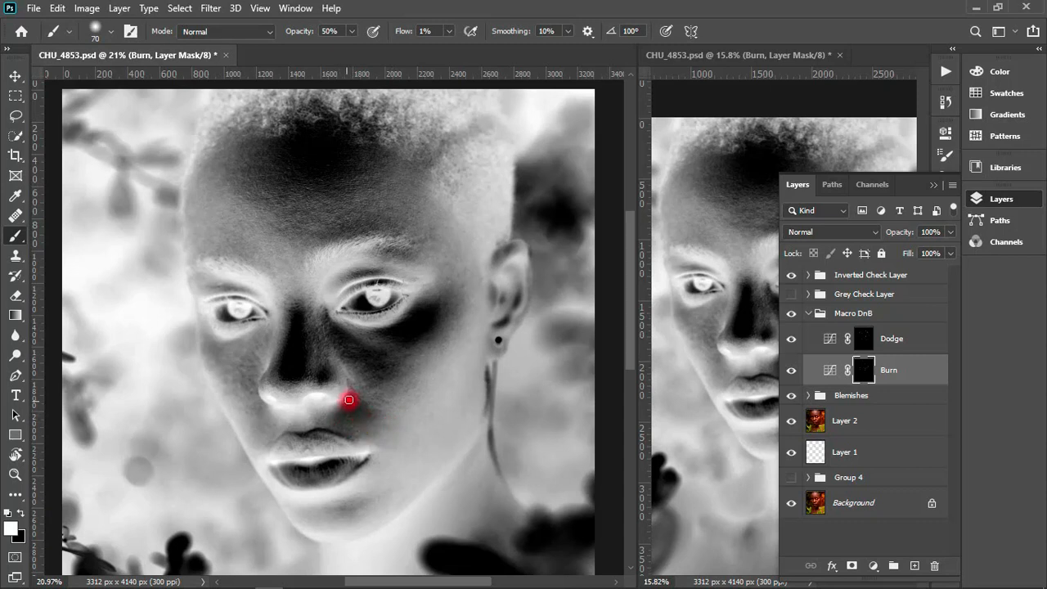
pyautogui.moveTo(354, 394)
pyautogui.mouseDown()
pyautogui.moveTo(374, 411)
pyautogui.moveTo(366, 418)
pyautogui.moveTo(378, 413)
pyautogui.moveTo(341, 408)
pyautogui.moveTo(359, 398)
pyautogui.moveTo(289, 428)
pyautogui.moveTo(262, 409)
pyautogui.moveTo(258, 424)
pyautogui.moveTo(260, 406)
pyautogui.moveTo(255, 439)
pyautogui.moveTo(262, 444)
pyautogui.moveTo(251, 406)
pyautogui.moveTo(256, 417)
pyautogui.moveTo(261, 406)
pyautogui.moveTo(265, 431)
pyautogui.moveTo(270, 417)
pyautogui.moveTo(252, 431)
pyautogui.moveTo(238, 395)
pyautogui.moveTo(253, 352)
pyautogui.moveTo(248, 376)
pyautogui.moveTo(221, 371)
pyautogui.moveTo(205, 338)
pyautogui.moveTo(219, 370)
pyautogui.moveTo(235, 345)
pyautogui.moveTo(206, 335)
pyautogui.moveTo(215, 375)
pyautogui.moveTo(234, 344)
pyautogui.moveTo(210, 343)
pyautogui.moveTo(206, 355)
pyautogui.moveTo(208, 342)
pyautogui.moveTo(224, 377)
pyautogui.moveTo(244, 343)
pyautogui.moveTo(256, 392)
pyautogui.moveTo(288, 379)
pyautogui.moveTo(292, 314)
pyautogui.mouseUp()
pyautogui.moveTo(311, 366); pyautogui.dragTo(323, 176)
# - Brush the Burn mask across the forehead and above the brows at 125 px
pyautogui.press(']')
pyautogui.press(']')
pyautogui.moveTo(303, 218)
pyautogui.mouseDown()
pyautogui.moveTo(251, 188)
pyautogui.moveTo(250, 171)
pyautogui.mouseUp()
pyautogui.click(933, 185)
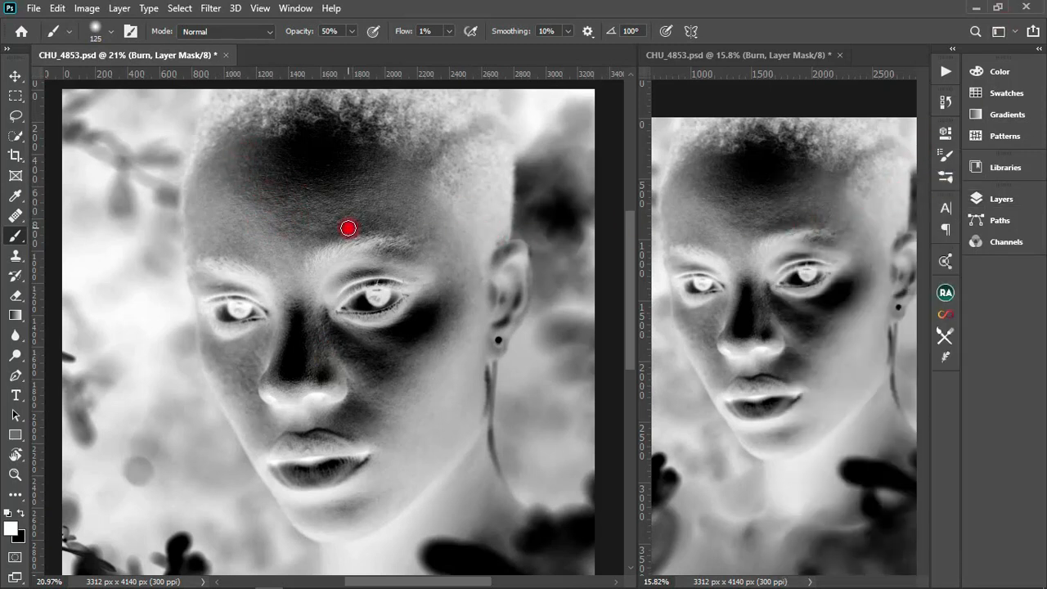
pyautogui.moveTo(331, 241)
pyautogui.mouseDown()
pyautogui.moveTo(374, 226)
pyautogui.moveTo(328, 244)
pyautogui.moveTo(356, 226)
pyautogui.moveTo(336, 228)
pyautogui.moveTo(397, 226)
pyautogui.moveTo(350, 241)
pyautogui.moveTo(388, 222)
pyautogui.moveTo(421, 270)
pyautogui.moveTo(392, 252)
pyautogui.moveTo(413, 260)
pyautogui.moveTo(408, 246)
pyautogui.moveTo(369, 227)
pyautogui.moveTo(334, 242)
pyautogui.moveTo(394, 227)
pyautogui.moveTo(366, 217)
pyautogui.moveTo(323, 233)
pyautogui.moveTo(396, 228)
pyautogui.moveTo(421, 251)
pyautogui.moveTo(428, 239)
pyautogui.moveTo(407, 244)
pyautogui.moveTo(446, 230)
pyautogui.moveTo(415, 240)
pyautogui.moveTo(413, 256)
pyautogui.moveTo(446, 274)
pyautogui.moveTo(450, 323)
pyautogui.moveTo(464, 302)
pyautogui.moveTo(444, 338)
pyautogui.moveTo(480, 267)
pyautogui.moveTo(484, 279)
pyautogui.moveTo(475, 259)
pyautogui.moveTo(449, 279)
pyautogui.moveTo(455, 323)
pyautogui.moveTo(427, 343)
pyautogui.moveTo(458, 331)
pyautogui.moveTo(405, 354)
pyautogui.moveTo(364, 389)
pyautogui.moveTo(388, 374)
pyautogui.moveTo(364, 371)
pyautogui.moveTo(358, 356)
pyautogui.moveTo(370, 353)
pyautogui.moveTo(362, 390)
pyautogui.moveTo(387, 369)
pyautogui.mouseUp()
# - Brush the Burn mask around the ear-side brow and eye at 70 px, continuing in the second document window
pyautogui.press('[')
pyautogui.press('[')
pyautogui.press('[')
pyautogui.press('[')
pyautogui.click(1002, 201)
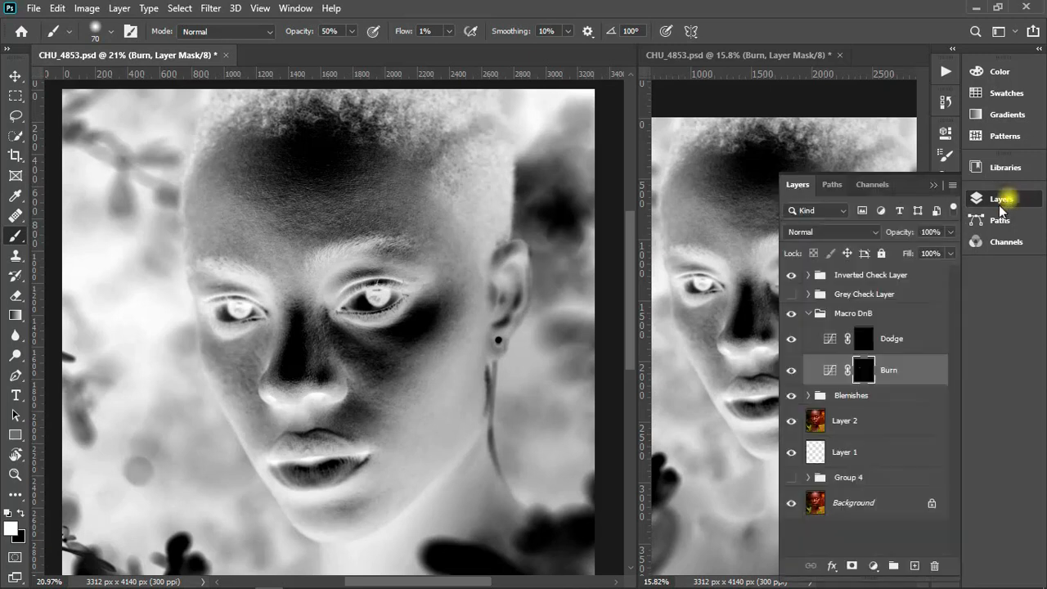
pyautogui.click(933, 185)
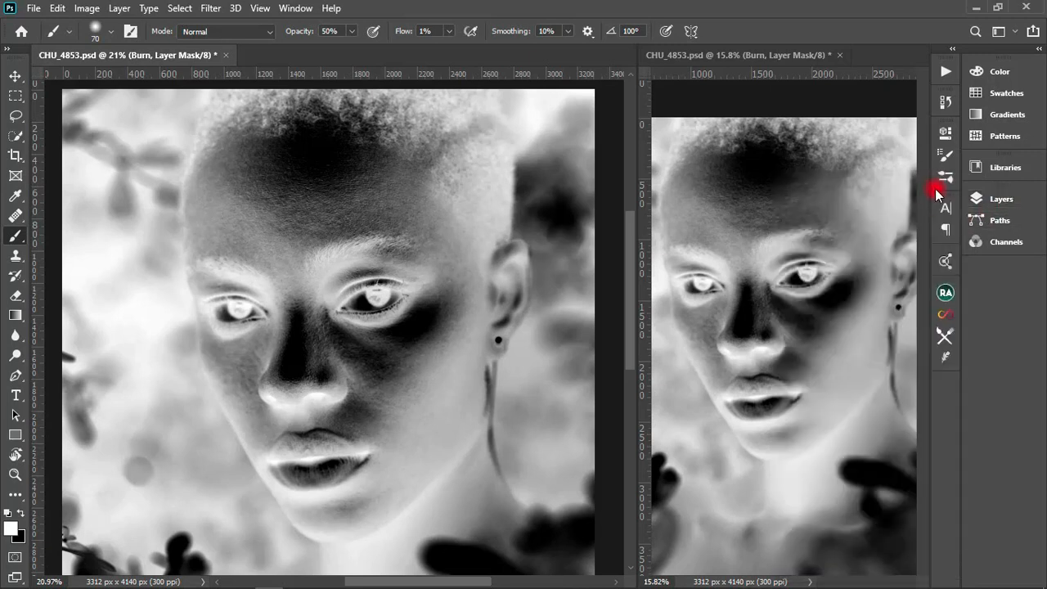
pyautogui.click(405, 254)
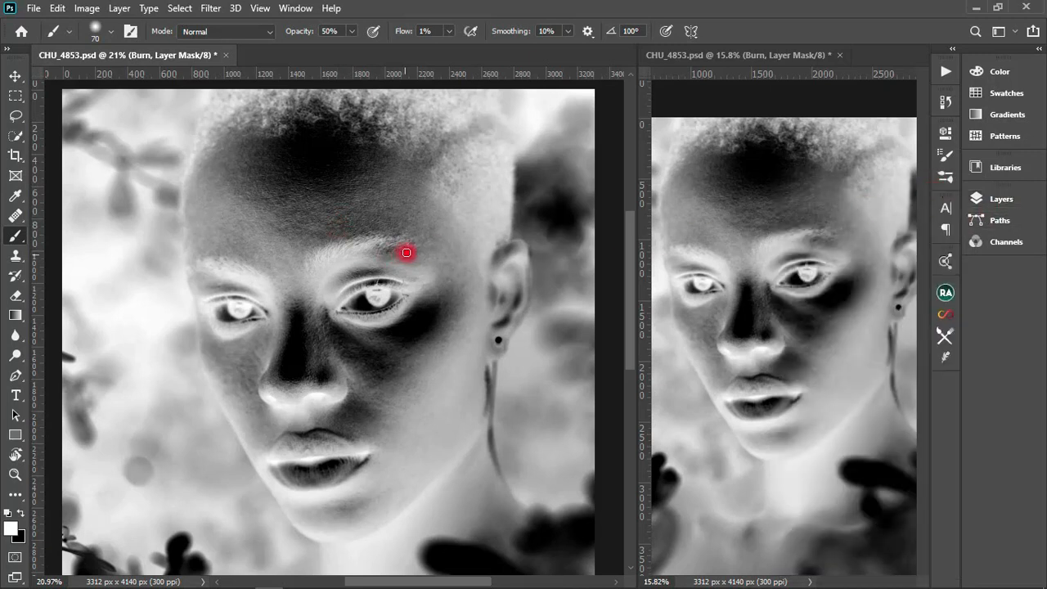
pyautogui.click(822, 235)
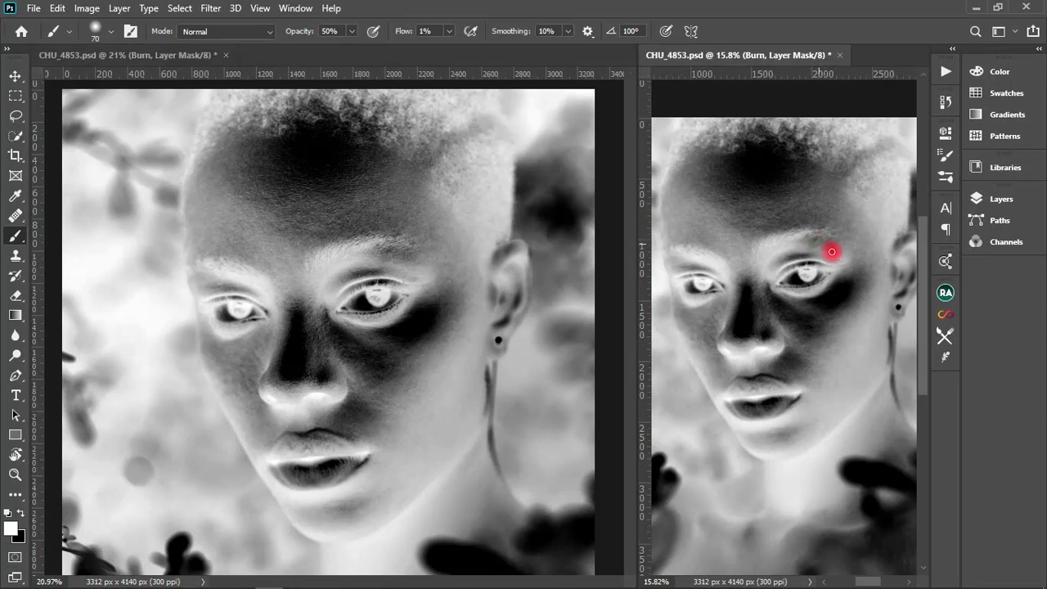
pyautogui.moveTo(829, 250); pyautogui.dragTo(788, 258)
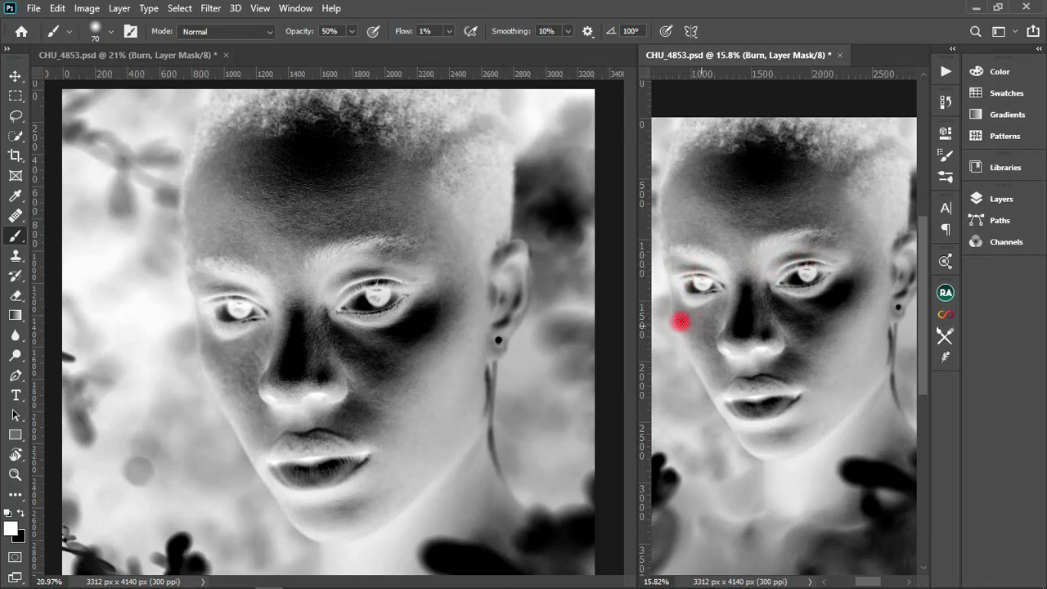
pyautogui.moveTo(802, 304); pyautogui.dragTo(793, 309)
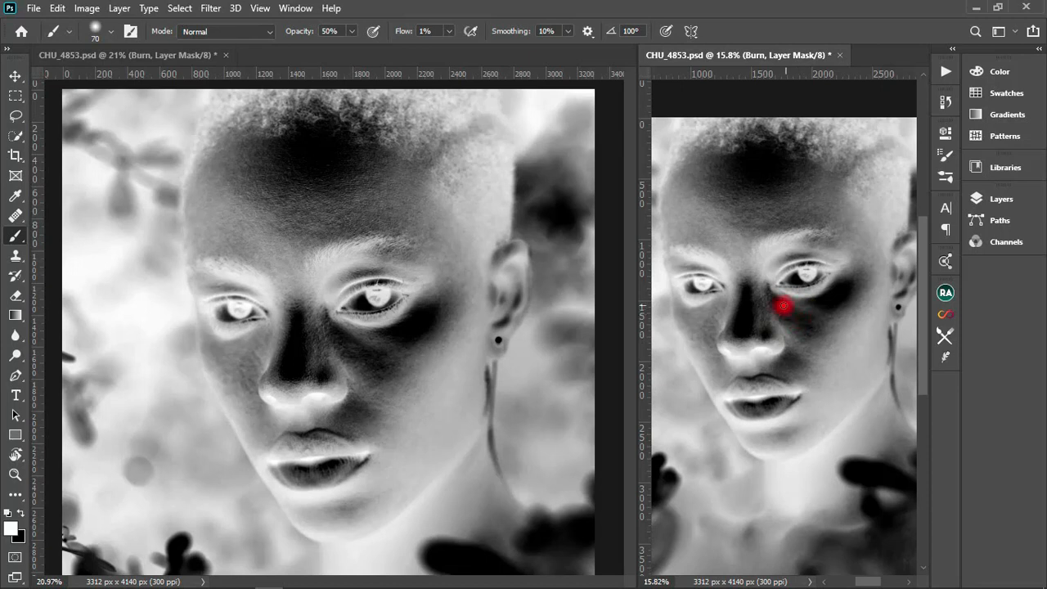
# - Return to the grey check view and select the Dodge mask in the main document window
pyautogui.click(994, 198)
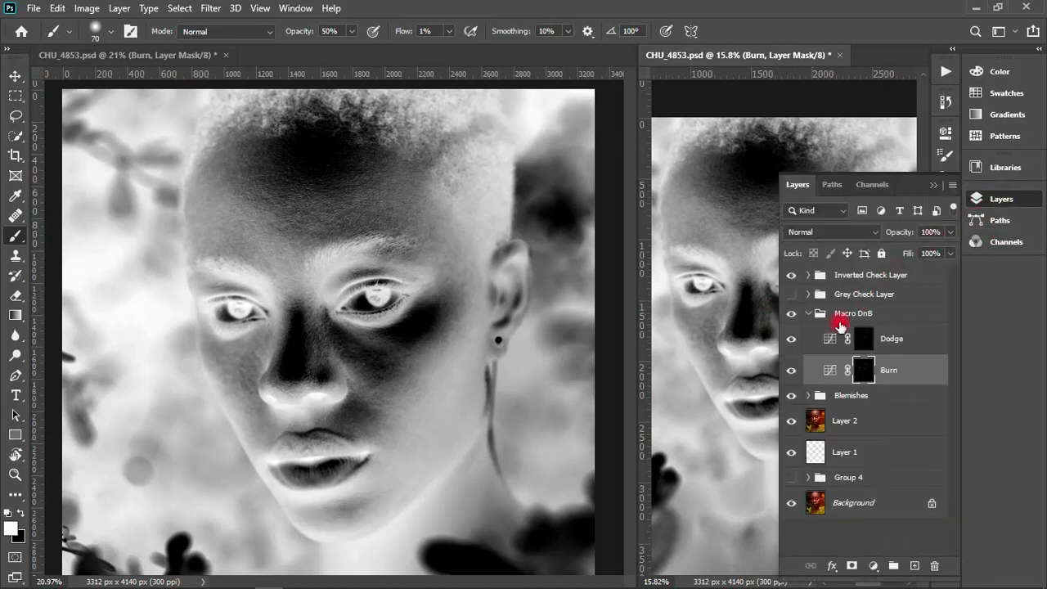
pyautogui.click(790, 277)
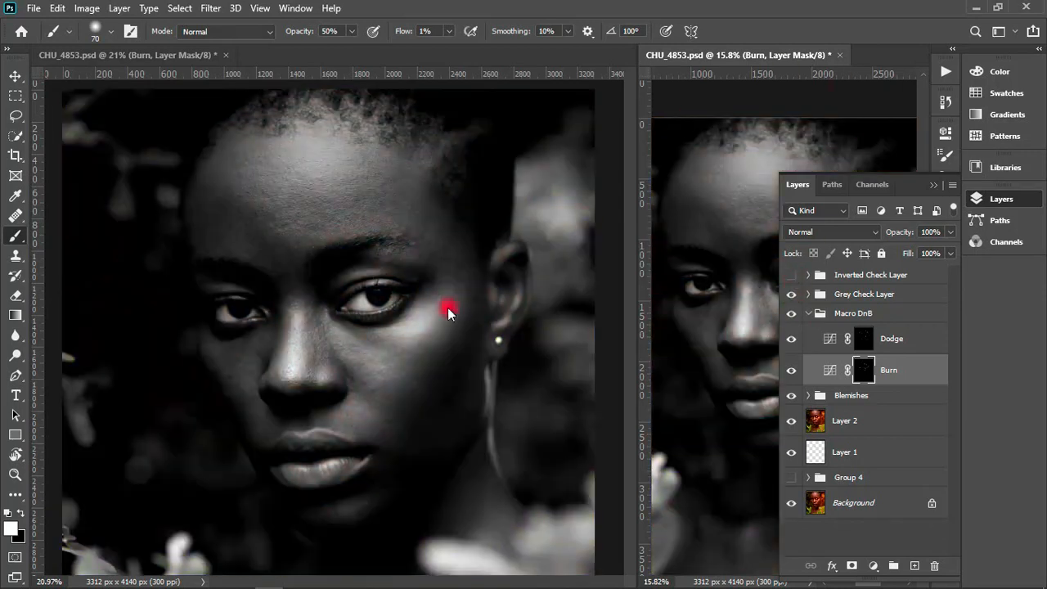
pyautogui.click(378, 339)
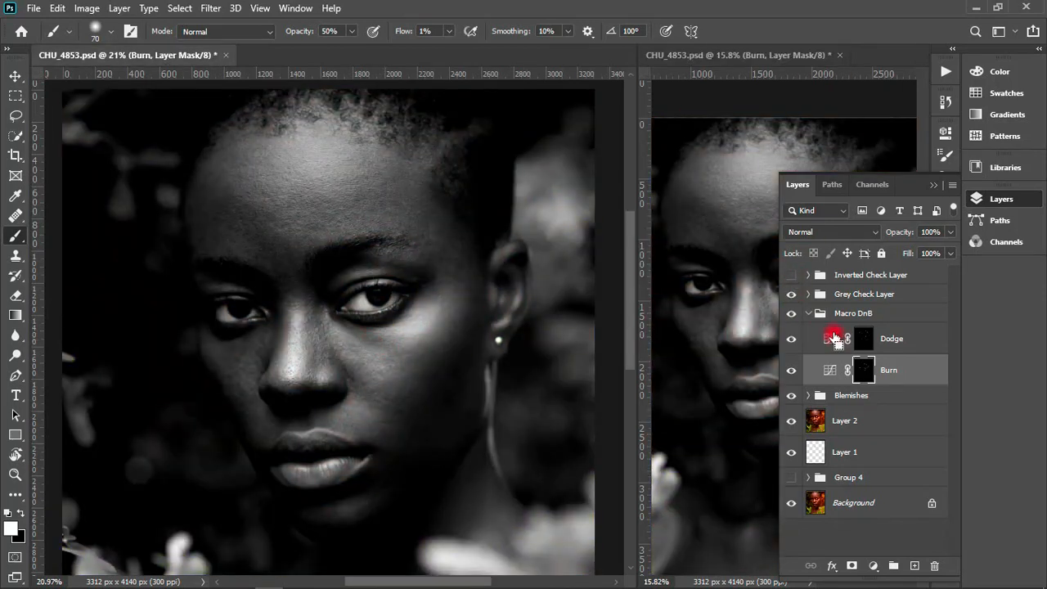
pyautogui.click(841, 338)
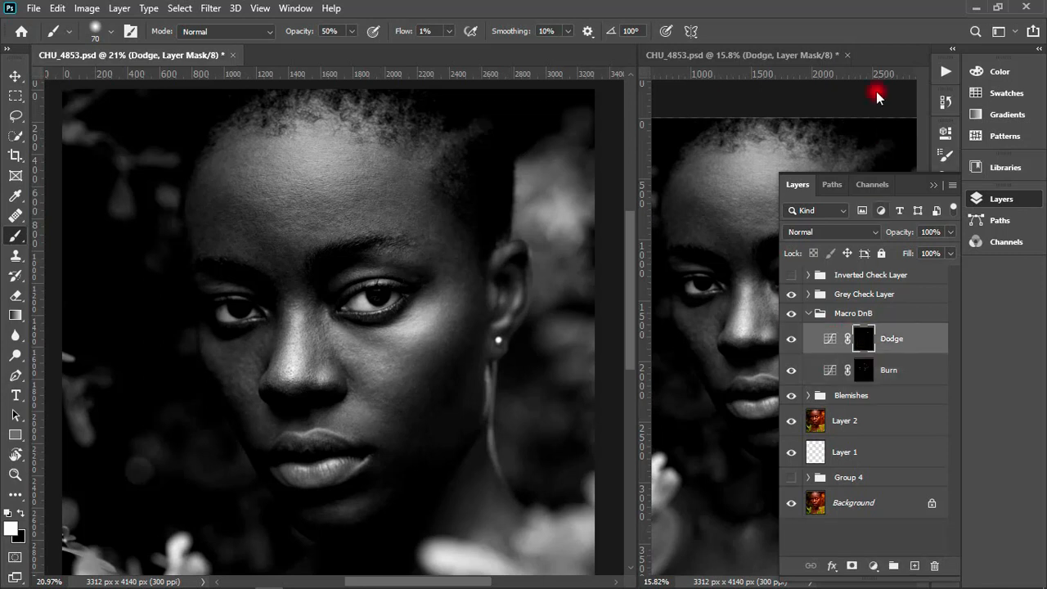
# - Brush the Dodge mask under the ear-side eye, at its outer corner, and down the cheek at 70 px
pyautogui.moveTo(380, 345)
pyautogui.mouseDown()
pyautogui.moveTo(362, 336)
pyautogui.moveTo(390, 341)
pyautogui.moveTo(354, 332)
pyautogui.moveTo(393, 348)
pyautogui.moveTo(374, 347)
pyautogui.mouseUp()
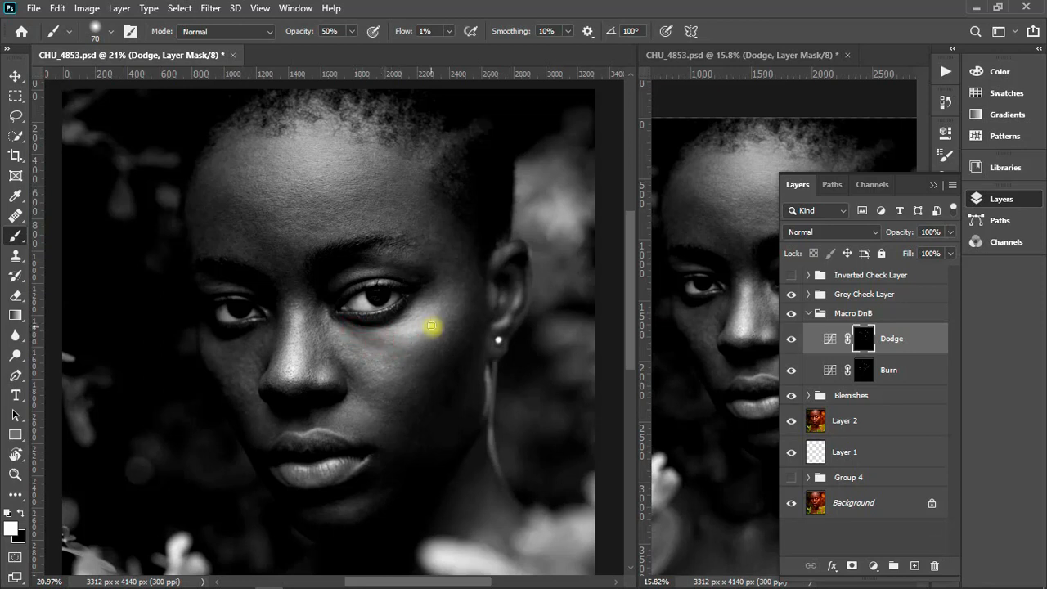
pyautogui.moveTo(440, 298)
pyautogui.mouseDown()
pyautogui.moveTo(432, 297)
pyautogui.moveTo(440, 327)
pyautogui.mouseUp()
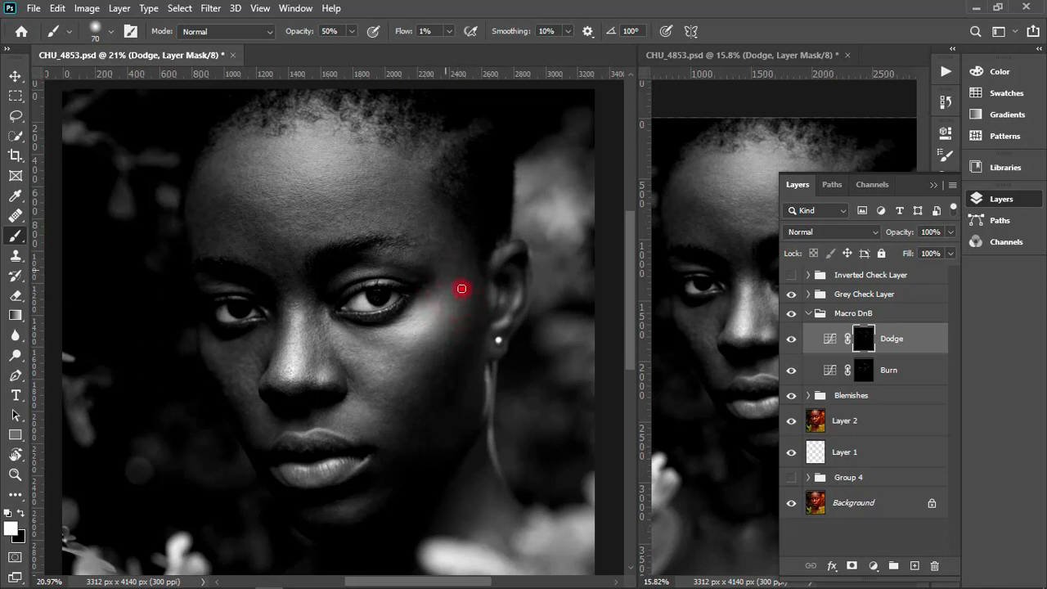
pyautogui.moveTo(464, 344)
pyautogui.mouseDown()
pyautogui.moveTo(448, 364)
pyautogui.moveTo(468, 350)
pyautogui.moveTo(440, 380)
pyautogui.moveTo(459, 380)
pyautogui.moveTo(447, 398)
pyautogui.moveTo(426, 374)
pyautogui.moveTo(453, 401)
pyautogui.moveTo(457, 375)
pyautogui.mouseUp()
# - Brush the Dodge mask from the far cheek up to the forehead, between the brows, and down the nose with a larger brush
pyautogui.press(']')
pyautogui.press(']')
pyautogui.press(']')
pyautogui.press(']')
pyautogui.moveTo(222, 382)
pyautogui.mouseDown()
pyautogui.moveTo(243, 440)
pyautogui.moveTo(300, 396)
pyautogui.moveTo(307, 366)
pyautogui.moveTo(318, 378)
pyautogui.moveTo(321, 353)
pyautogui.moveTo(316, 375)
pyautogui.moveTo(336, 360)
pyautogui.moveTo(315, 388)
pyautogui.moveTo(302, 334)
pyautogui.moveTo(320, 347)
pyautogui.moveTo(310, 335)
pyautogui.moveTo(315, 369)
pyautogui.moveTo(324, 348)
pyautogui.moveTo(344, 390)
pyautogui.moveTo(347, 377)
pyautogui.moveTo(325, 349)
pyautogui.moveTo(335, 396)
pyautogui.moveTo(306, 407)
pyautogui.moveTo(336, 413)
pyautogui.moveTo(259, 167)
pyautogui.mouseUp()
pyautogui.press('[')
pyautogui.press(']')
pyautogui.press(']')
pyautogui.moveTo(275, 252)
pyautogui.mouseDown()
pyautogui.moveTo(290, 300)
pyautogui.moveTo(290, 254)
pyautogui.mouseUp()
pyautogui.moveTo(311, 296)
pyautogui.mouseDown()
pyautogui.moveTo(315, 378)
pyautogui.moveTo(307, 320)
pyautogui.moveTo(305, 373)
pyautogui.moveTo(311, 314)
pyautogui.moveTo(306, 378)
pyautogui.moveTo(274, 387)
pyautogui.moveTo(271, 359)
pyautogui.moveTo(282, 345)
pyautogui.moveTo(325, 385)
pyautogui.mouseUp()
# - Brush the Dodge mask over the nose tip and under the ear-side eye at 70 px, and reduce the brush to 60 px
pyautogui.press('[')
pyautogui.press('[')
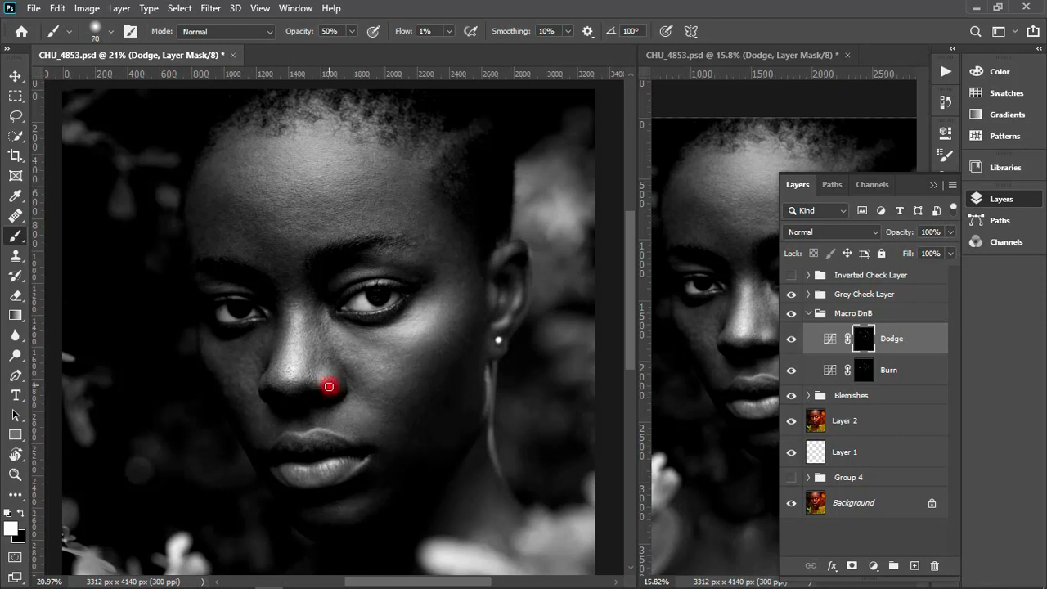
pyautogui.moveTo(319, 390)
pyautogui.mouseDown()
pyautogui.moveTo(269, 381)
pyautogui.moveTo(281, 367)
pyautogui.mouseUp()
pyautogui.moveTo(327, 328)
pyautogui.mouseDown()
pyautogui.moveTo(328, 365)
pyautogui.moveTo(350, 367)
pyautogui.moveTo(342, 357)
pyautogui.moveTo(352, 377)
pyautogui.moveTo(341, 364)
pyautogui.moveTo(343, 333)
pyautogui.moveTo(392, 343)
pyautogui.mouseUp()
pyautogui.press('[')
pyautogui.press('[')
pyautogui.press('[')
pyautogui.press(']')
pyautogui.press(']')
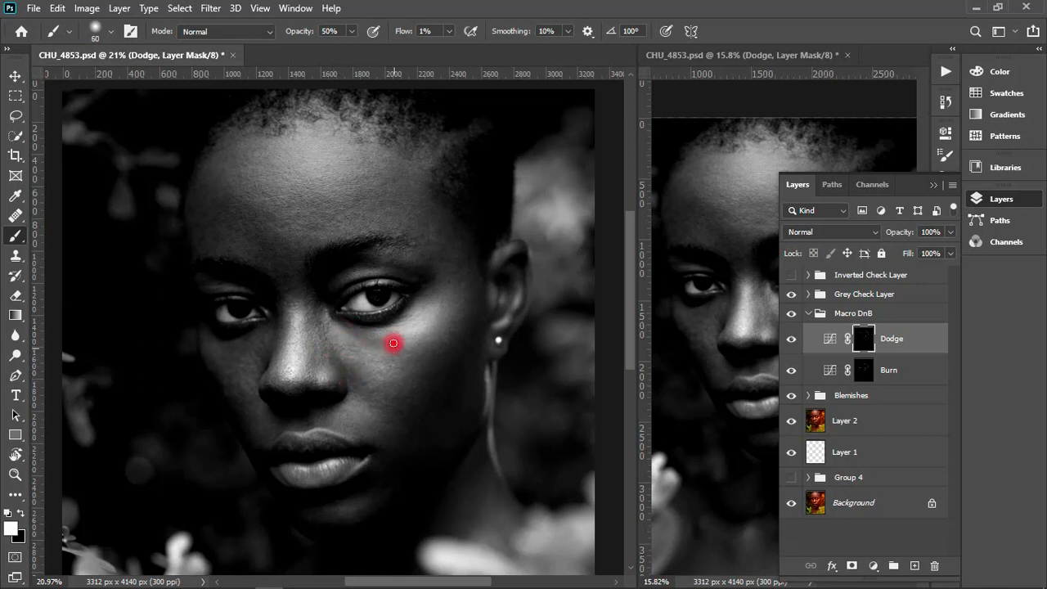
pyautogui.click(932, 189)
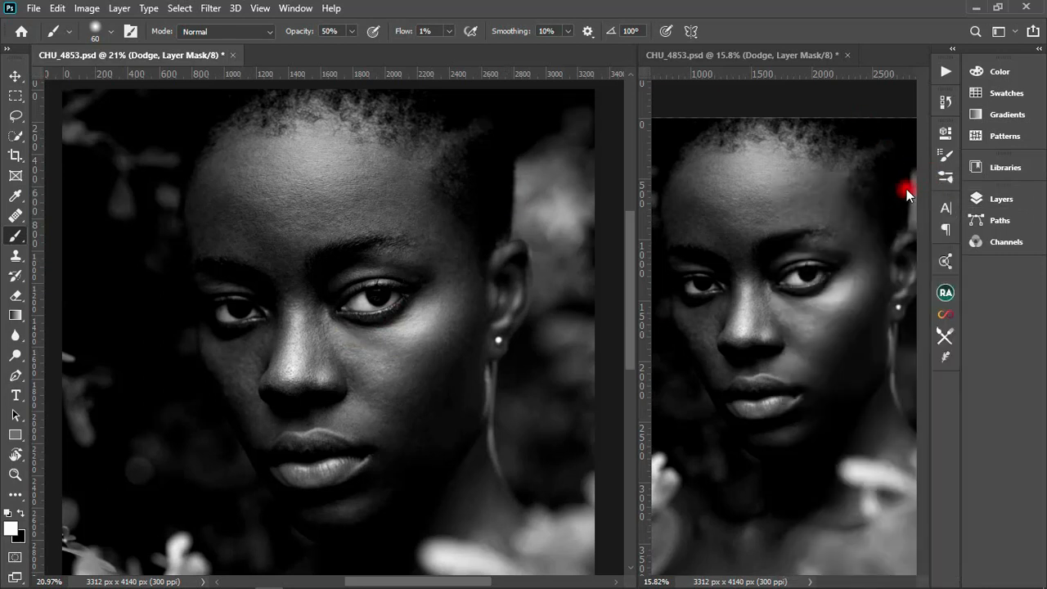
pyautogui.click(986, 199)
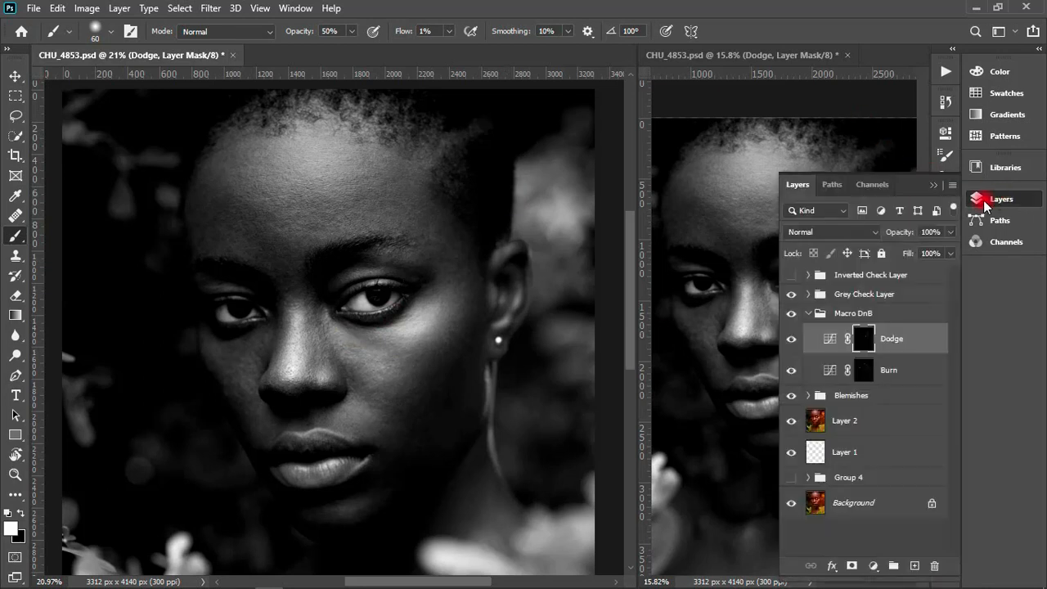
# - Hide the Grey Check Layer group and close the second window of CHU_4853.psd
pyautogui.click(790, 295)
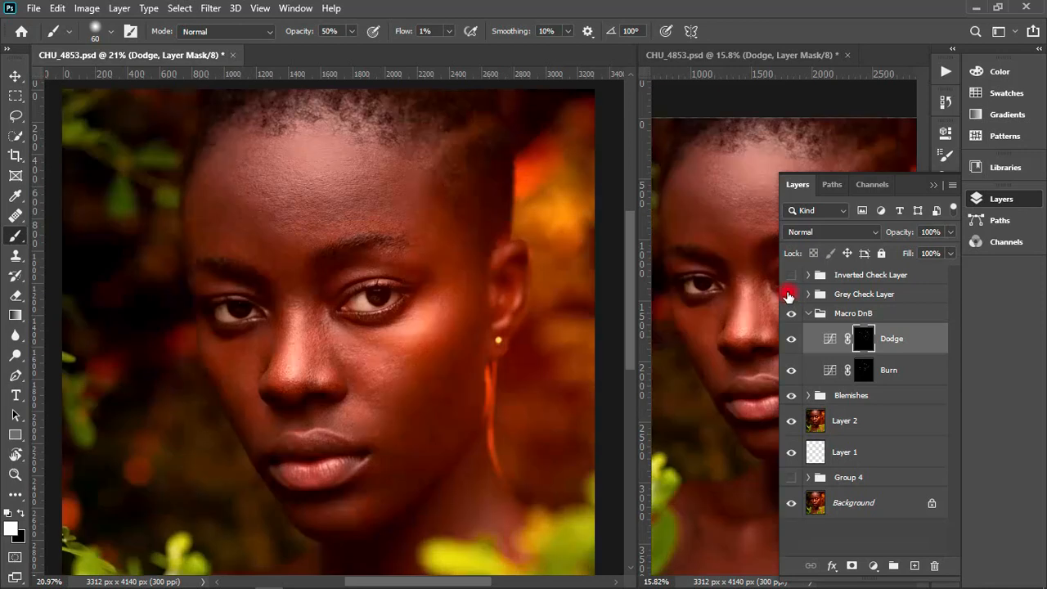
pyautogui.click(947, 185)
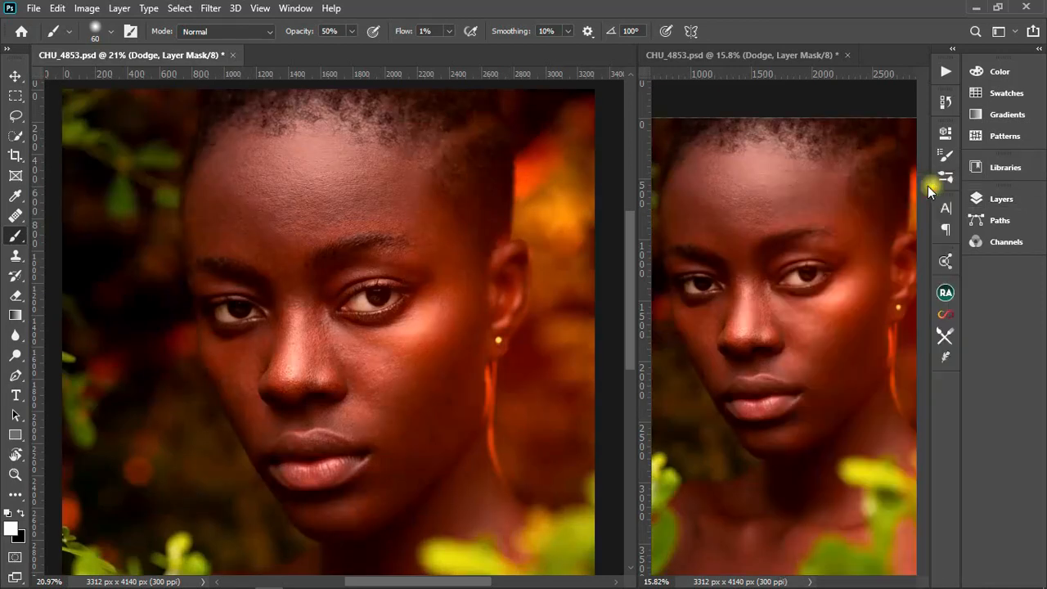
pyautogui.click(848, 55)
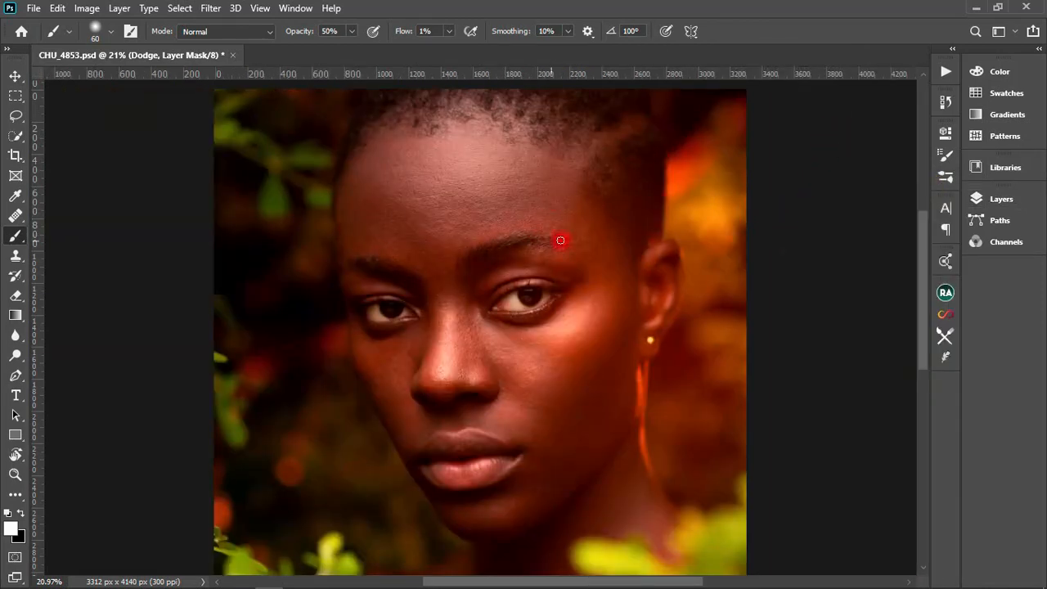
# - Save CHU_4853.psd with the current dodge and burn work
pyautogui.hotkey('ctrl', 's')
pyautogui.moveTo(800, 251); pyautogui.dragTo(951, 232)
pyautogui.moveTo(789, 277); pyautogui.dragTo(724, 282)
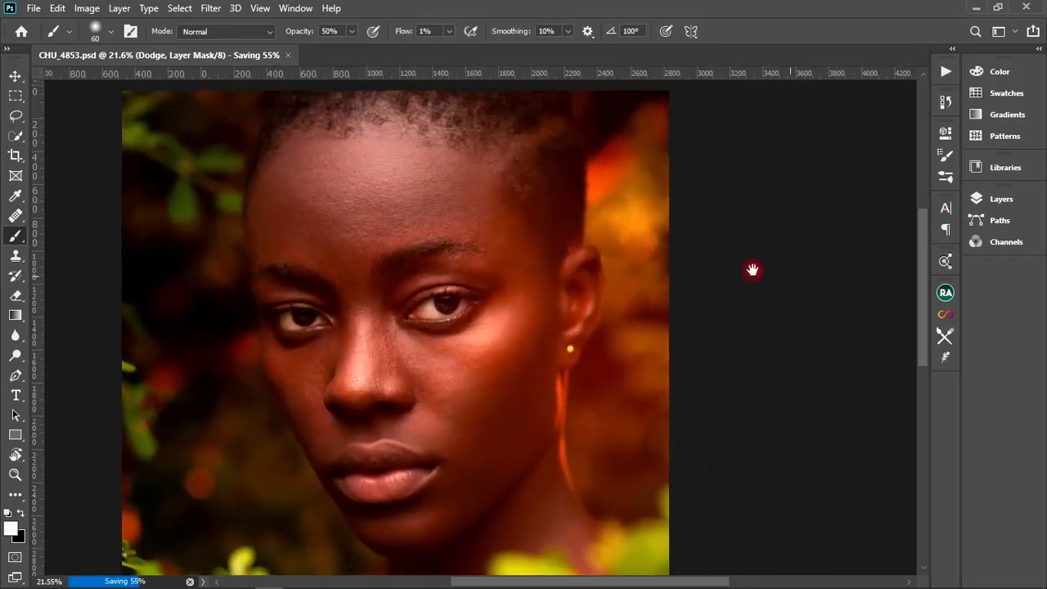
# - Compare the face in colour with the Macro DnB group hidden and shown, examining the under-eye and cheek areas
pyautogui.click(1001, 199)
pyautogui.click(790, 314)
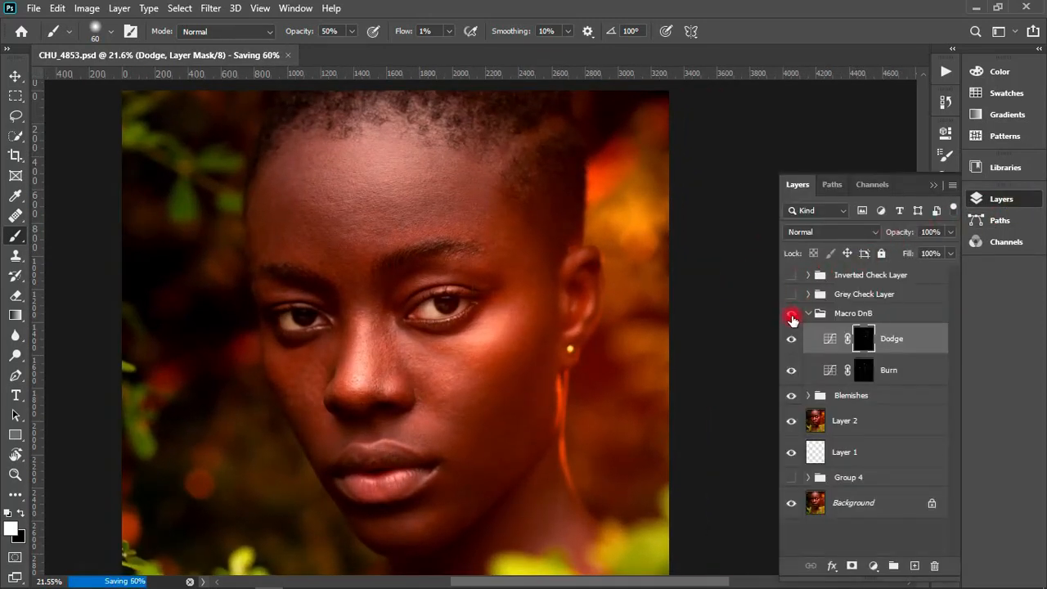
pyautogui.click(791, 314)
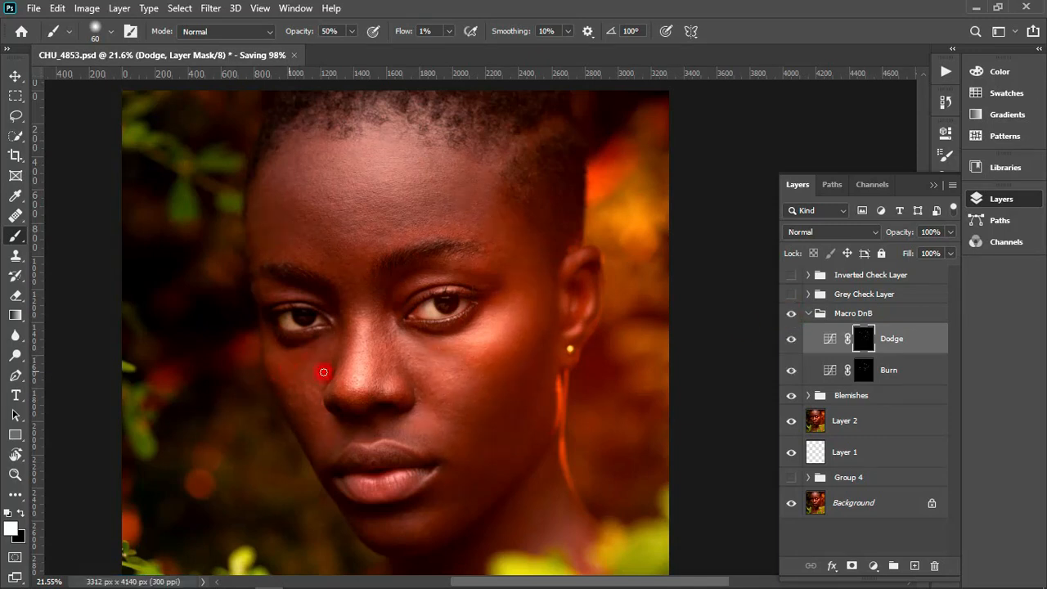
pyautogui.click(791, 314)
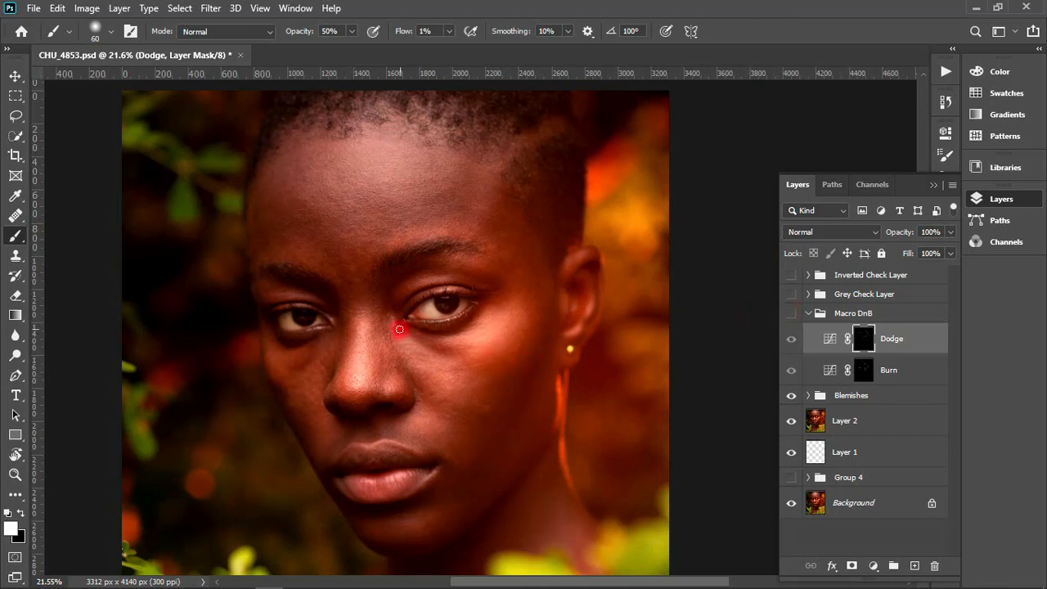
pyautogui.moveTo(412, 342)
pyautogui.mouseDown()
pyautogui.moveTo(415, 367)
pyautogui.moveTo(467, 355)
pyautogui.moveTo(449, 343)
pyautogui.mouseUp()
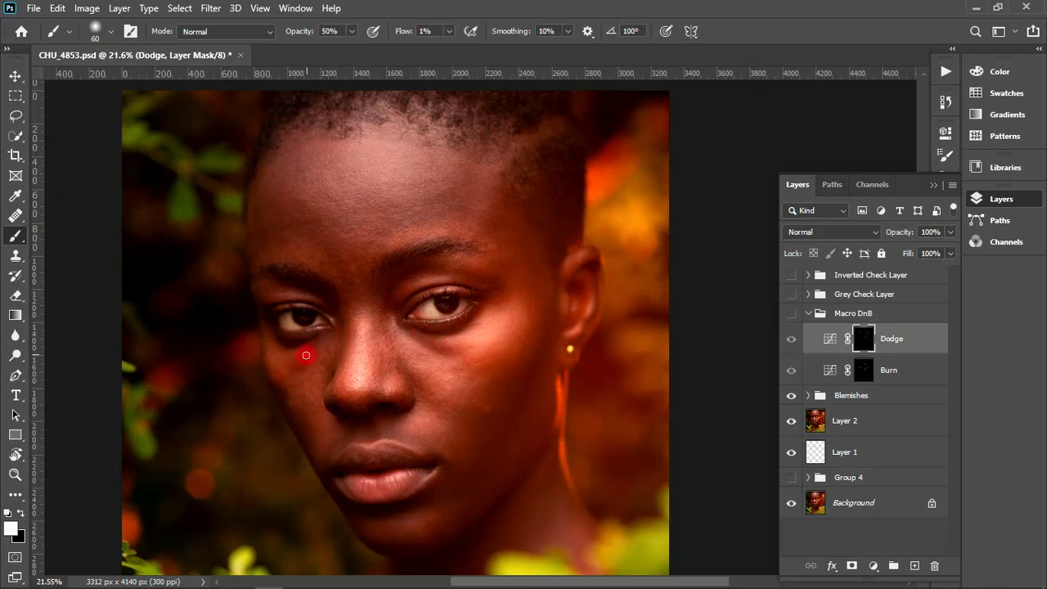
pyautogui.click(791, 317)
pyautogui.click(791, 316)
pyautogui.click(790, 317)
pyautogui.click(790, 316)
pyautogui.click(790, 317)
pyautogui.click(790, 317)
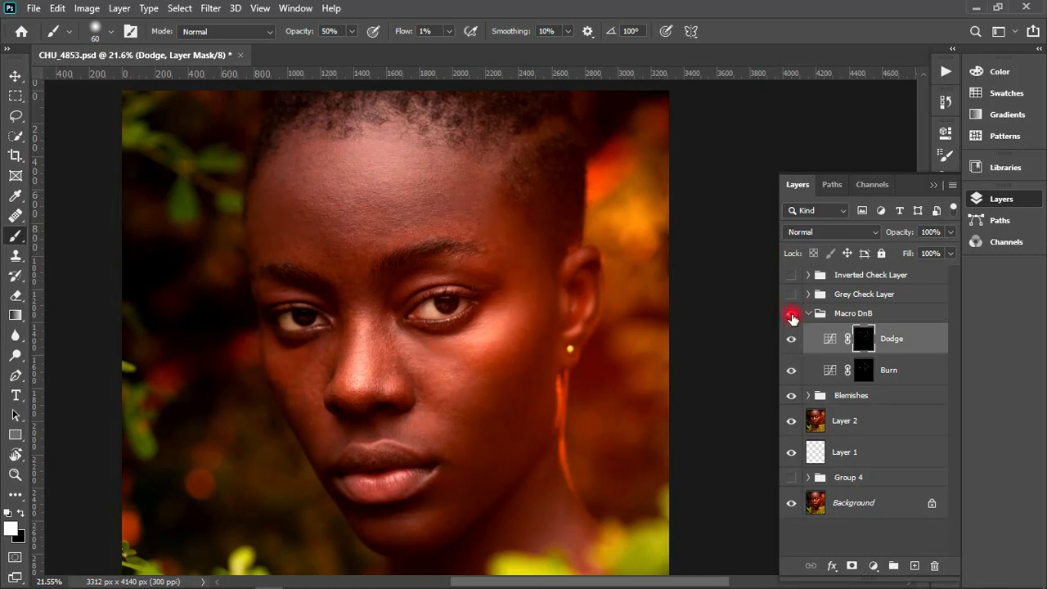
pyautogui.click(791, 317)
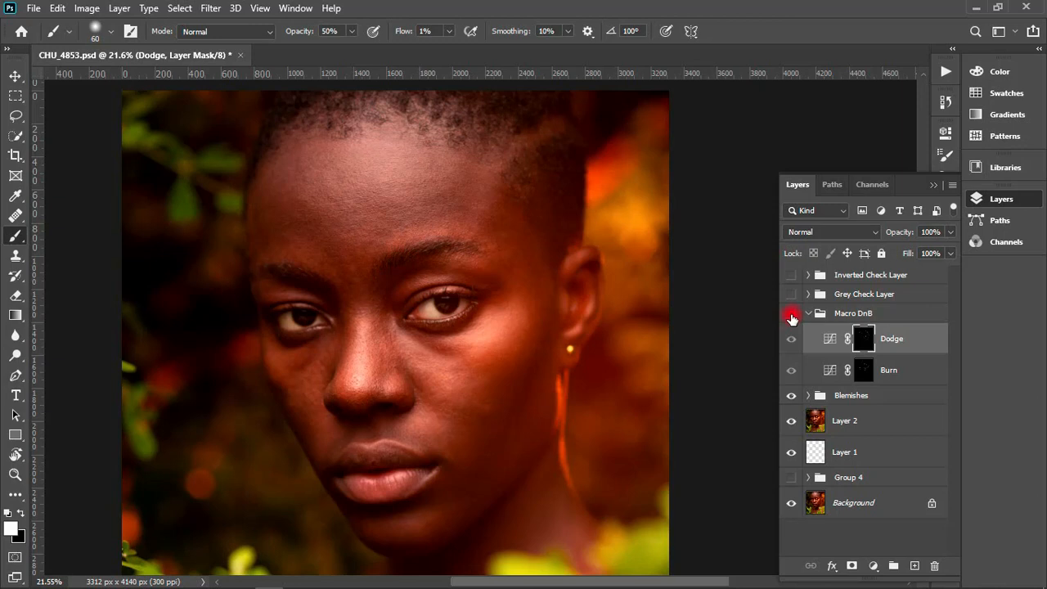
pyautogui.click(791, 317)
pyautogui.click(790, 317)
pyautogui.click(791, 317)
pyautogui.click(791, 319)
pyautogui.click(791, 319)
pyautogui.click(791, 318)
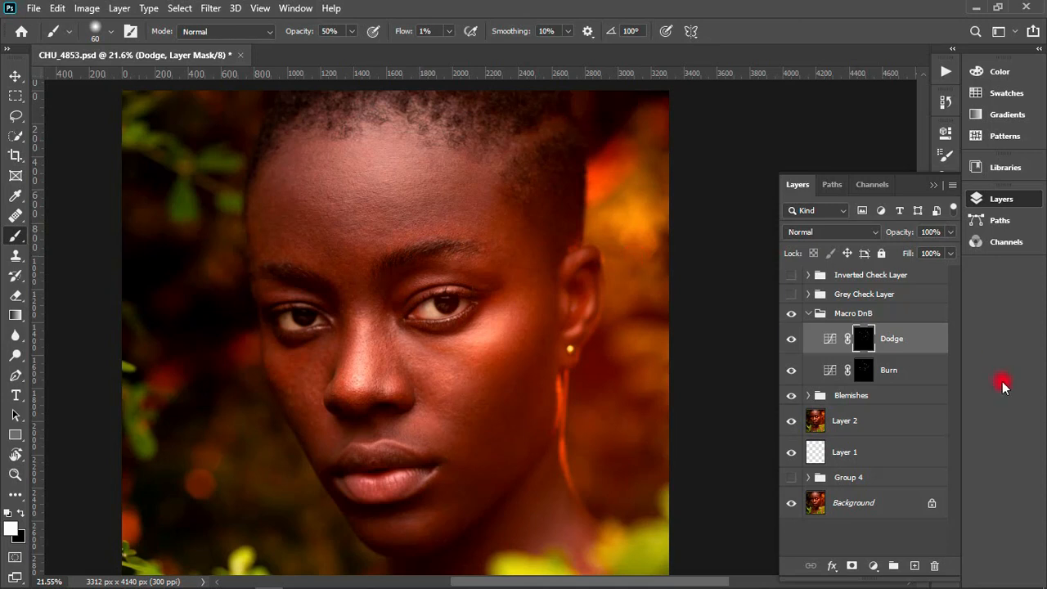
# - Collapse the Macro DnB group and compare the skin with the Macro DnB and Blemishes groups switched off and on
pyautogui.click(807, 314)
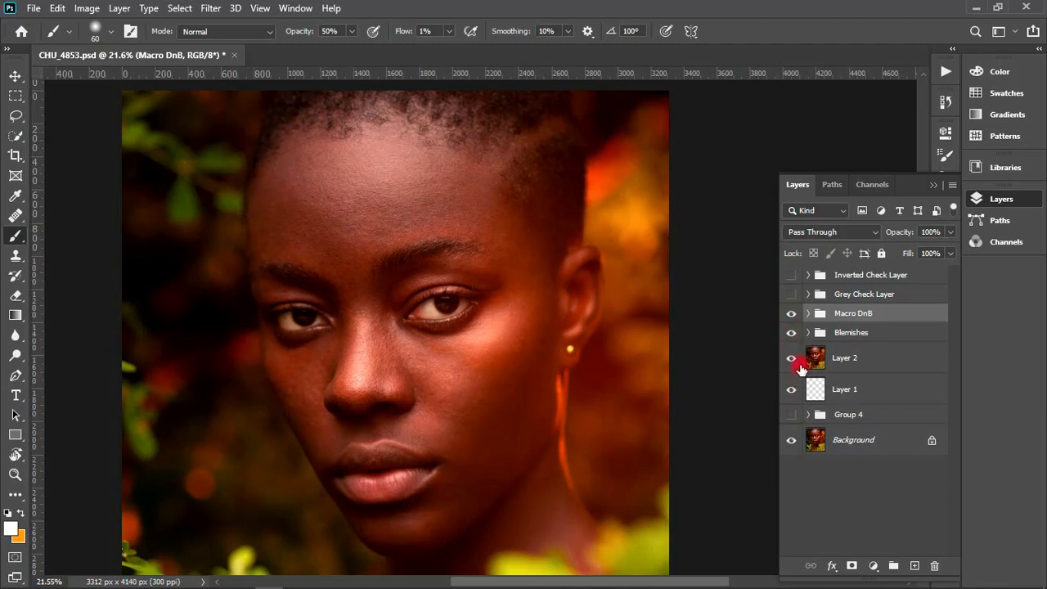
pyautogui.click(791, 313)
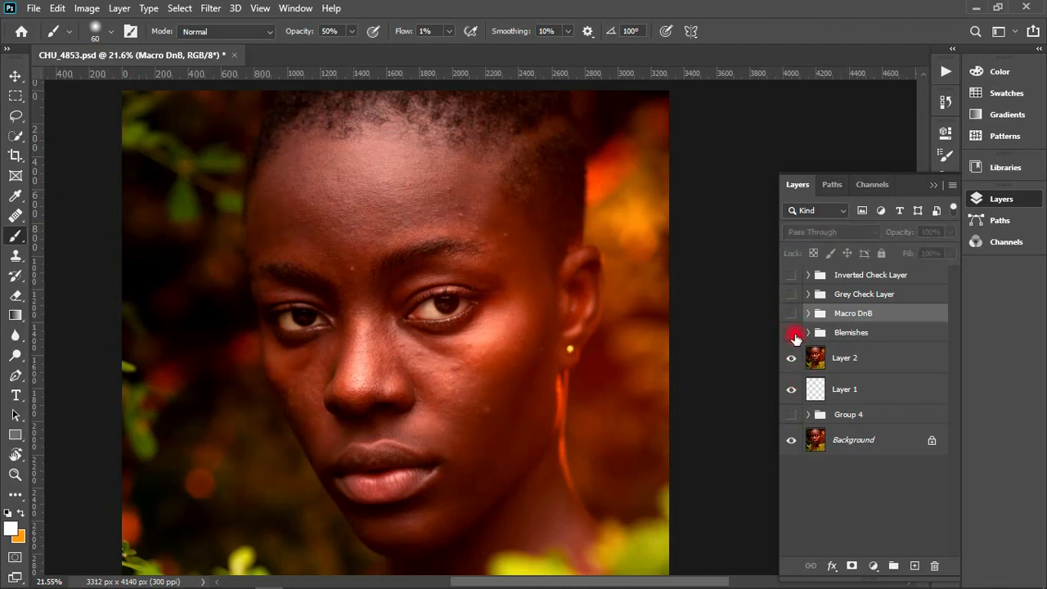
pyautogui.click(791, 316)
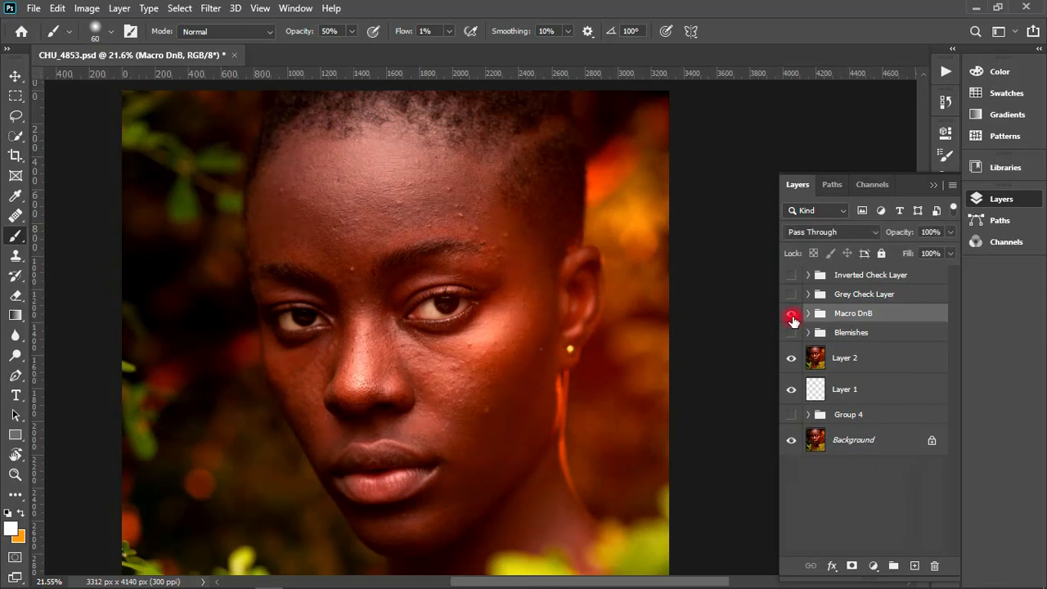
pyautogui.click(790, 315)
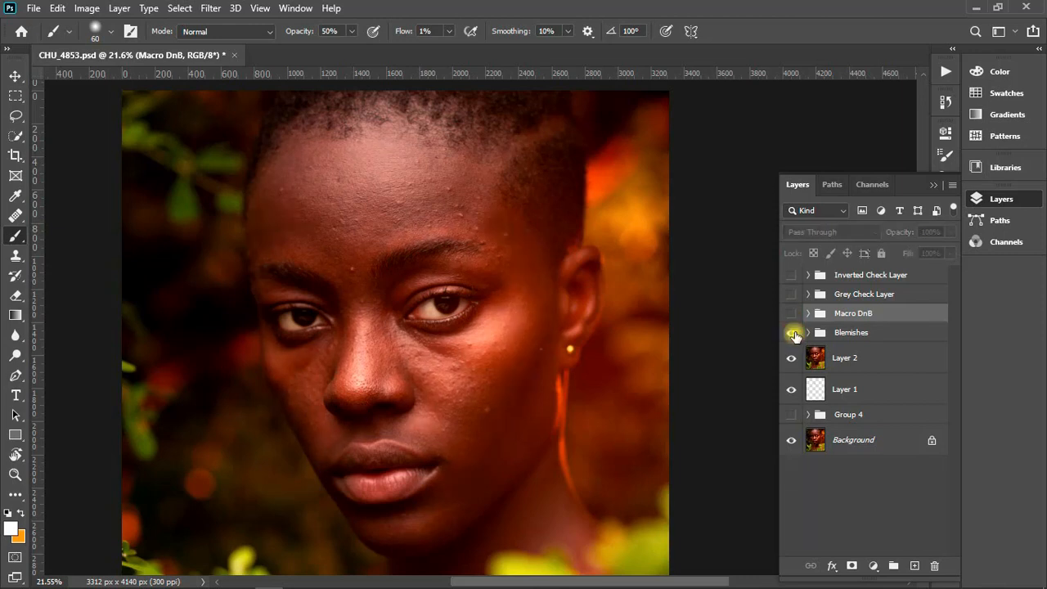
pyautogui.click(791, 333)
pyautogui.click(791, 336)
pyautogui.click(789, 336)
pyautogui.click(789, 335)
# - Review the layers inside the Blemishes group and compare the cleaned skin without and with the Macro DnB group
pyautogui.click(808, 334)
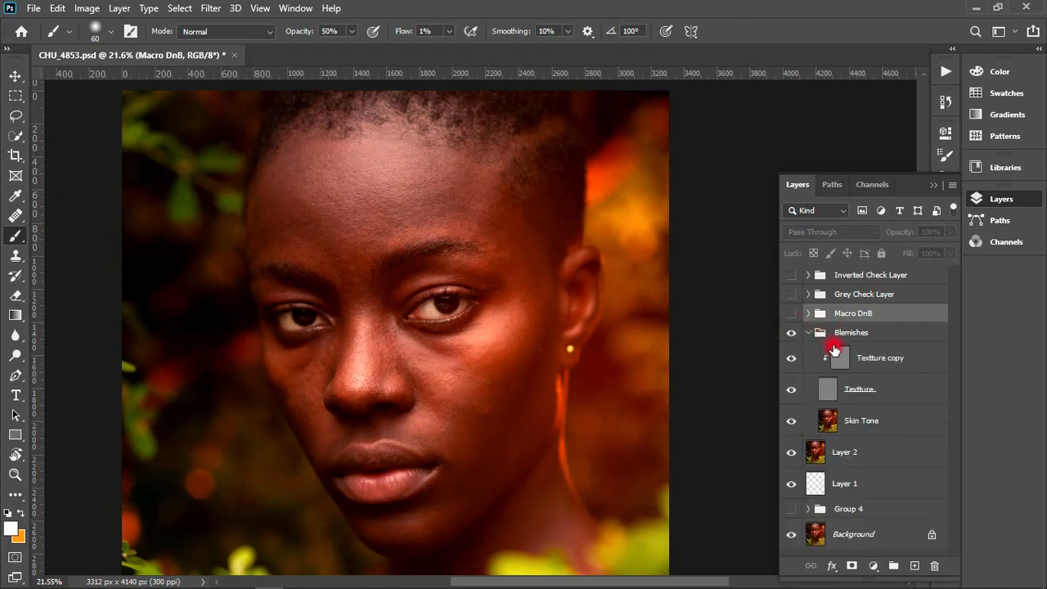
pyautogui.click(807, 334)
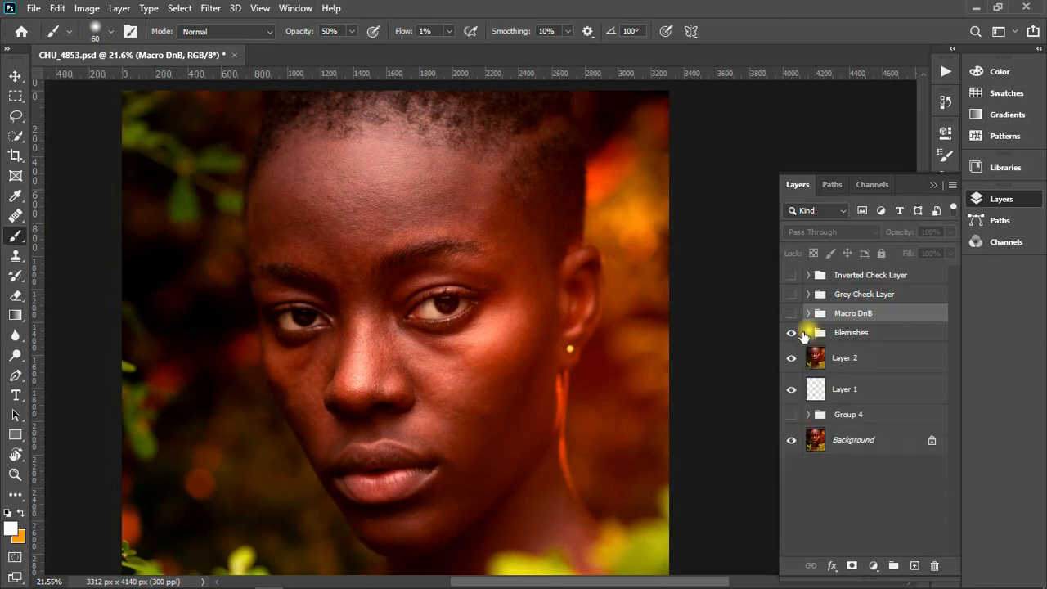
pyautogui.click(791, 316)
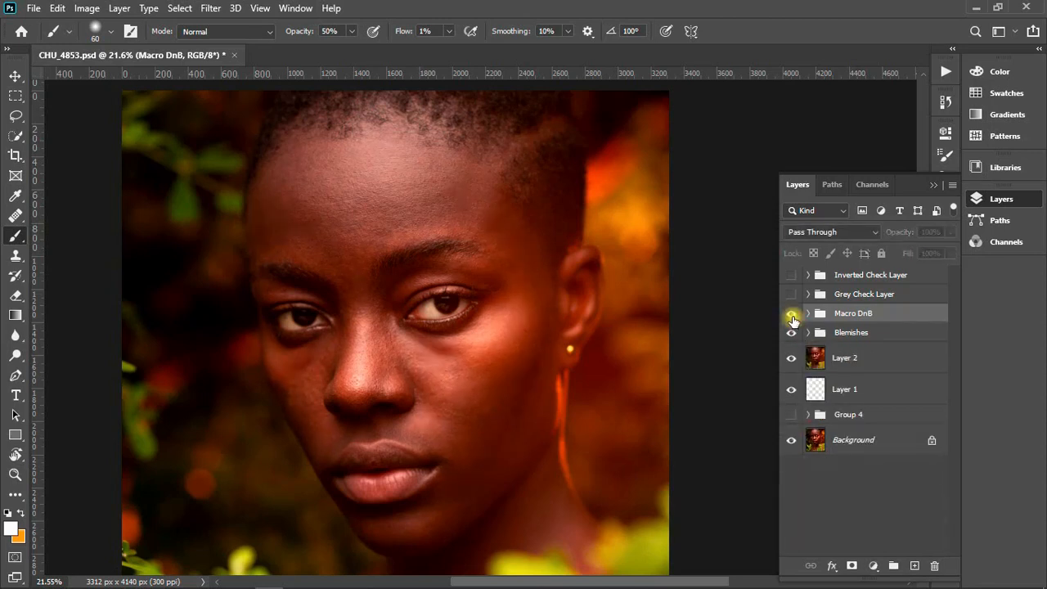
pyautogui.click(792, 320)
pyautogui.click(791, 317)
pyautogui.click(792, 317)
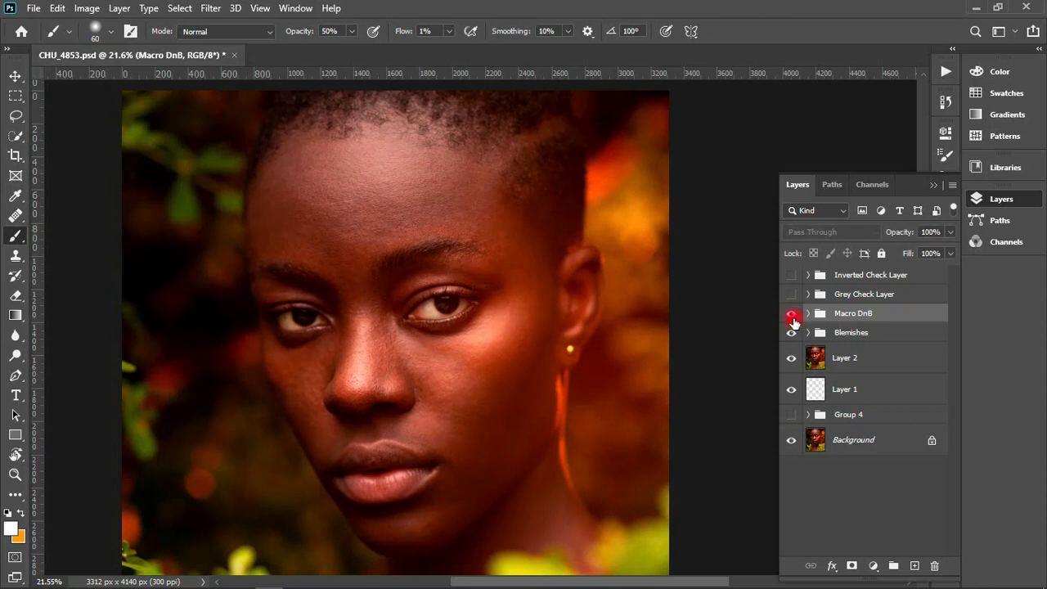
pyautogui.click(792, 317)
pyautogui.click(794, 318)
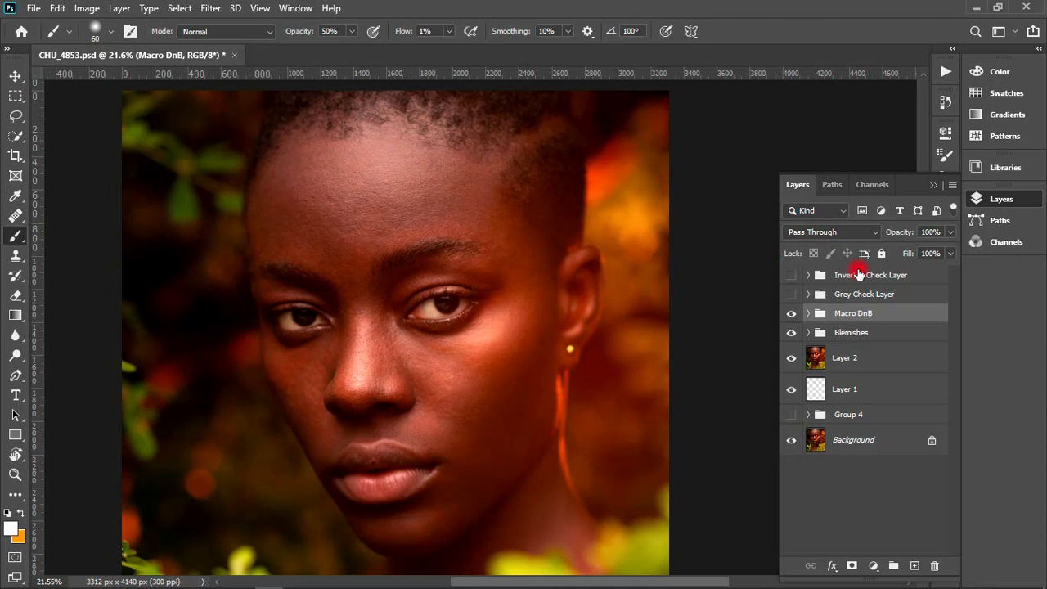
# - Examine the whole portrait before and after the Macro DnB adjustments, leaving the group visible
pyautogui.scroll(-3, 607, 275)
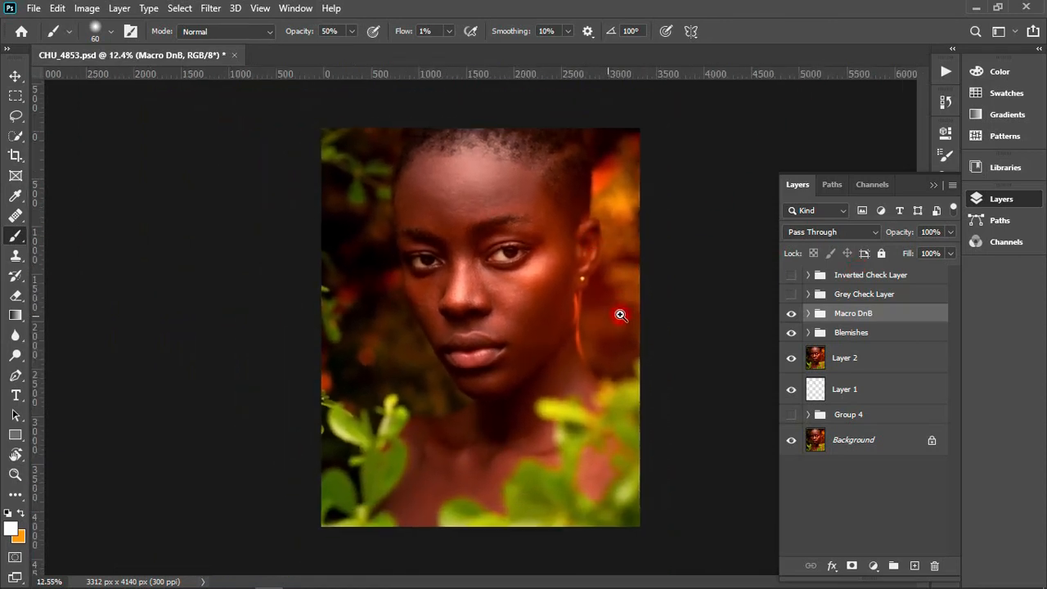
pyautogui.scroll(2, 619, 309)
pyautogui.scroll(1, 617, 296)
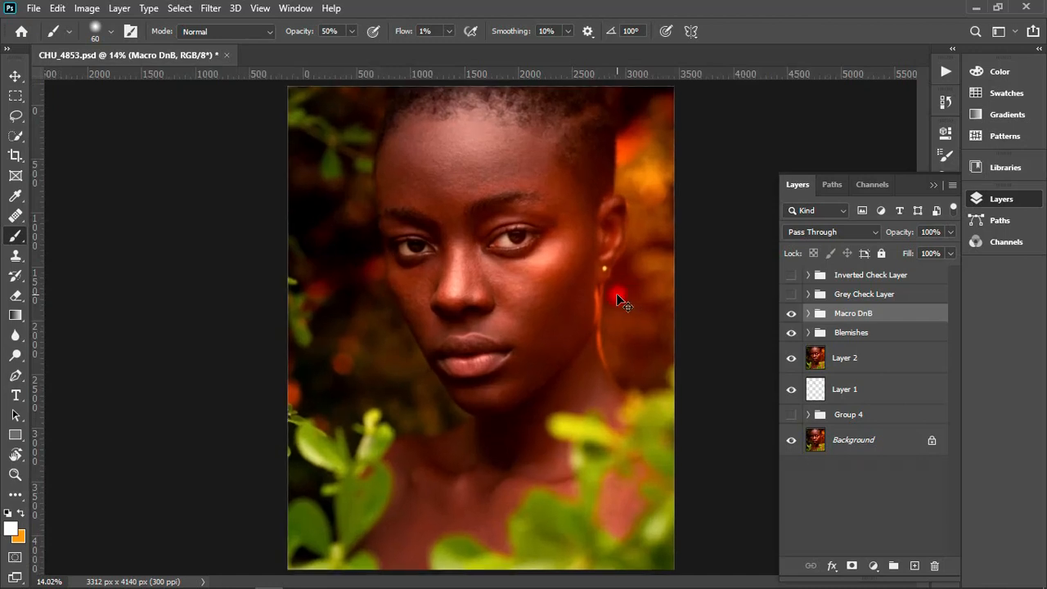
pyautogui.click(789, 315)
pyautogui.click(789, 316)
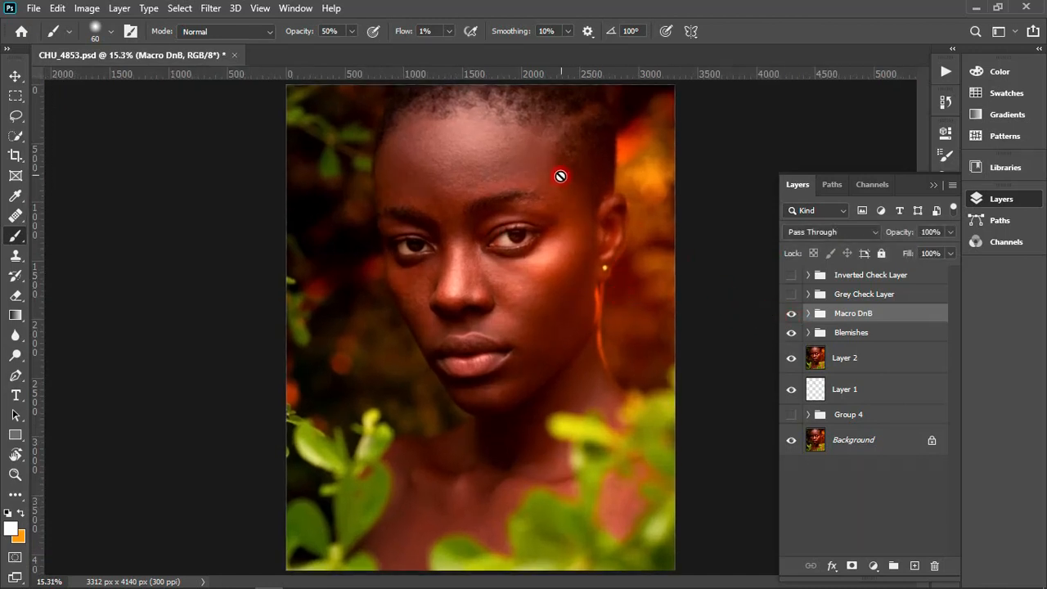